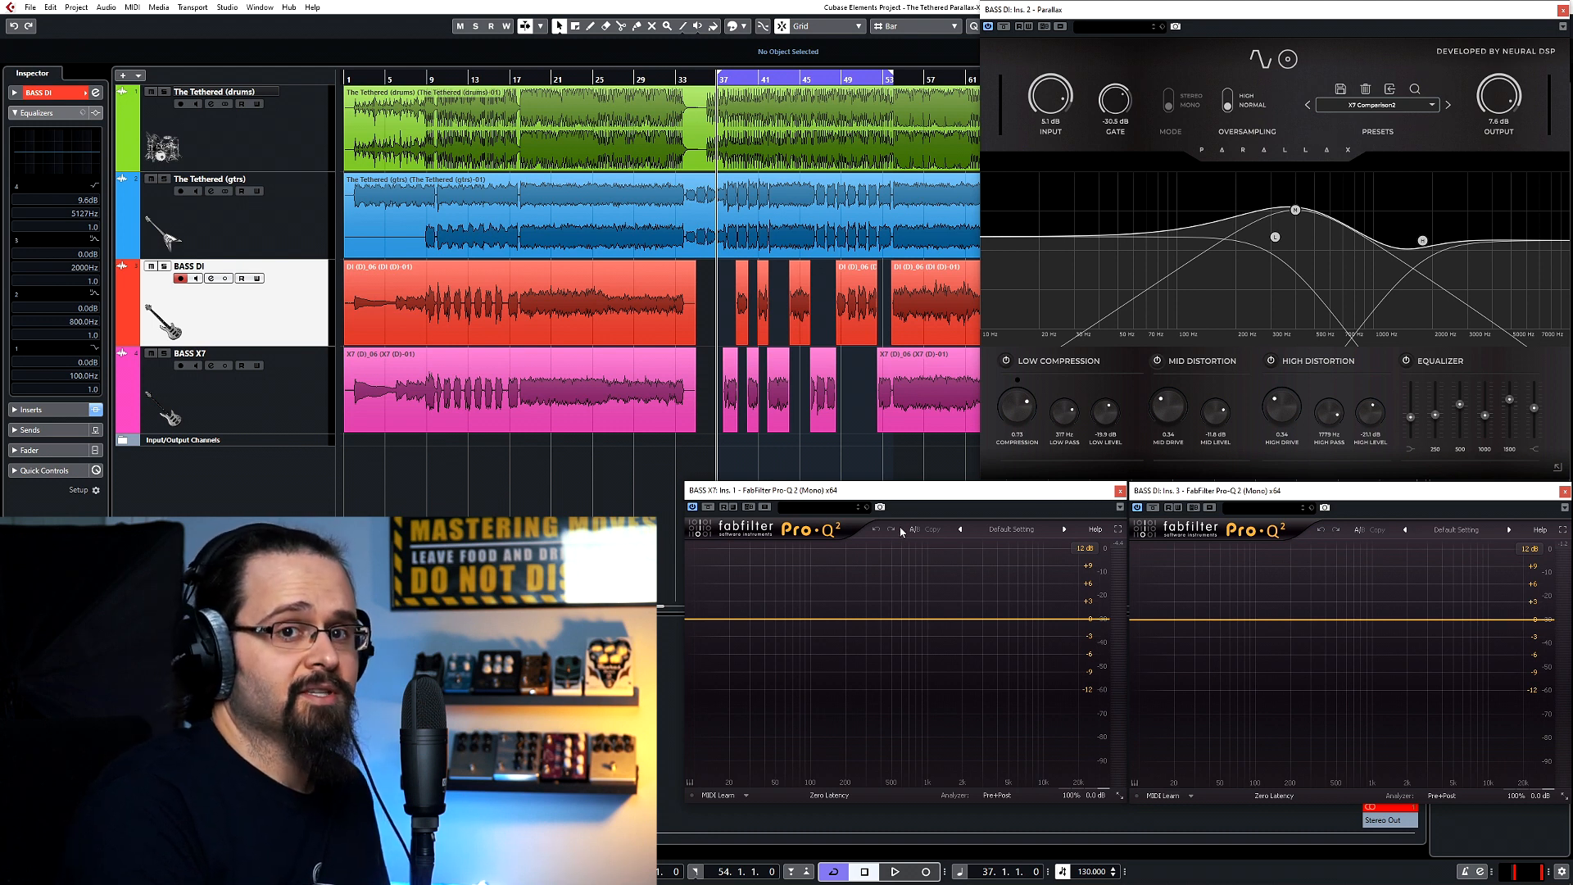
Play the passage from bar 37 in the full mix and replay it with The Tethered (gtrs) muted.
key("space")
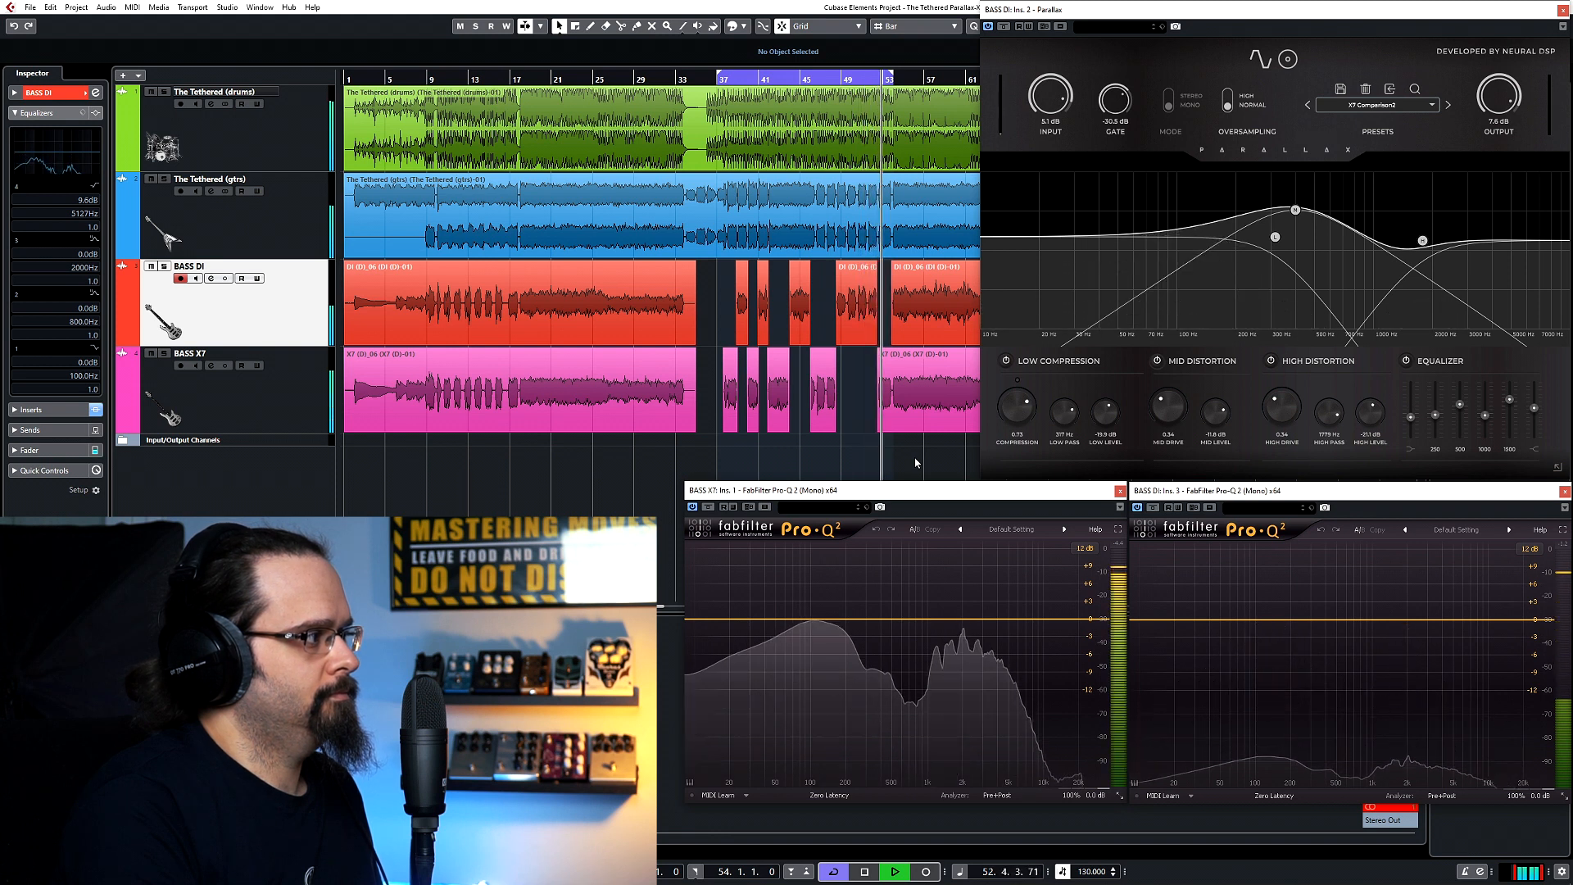
key("space")
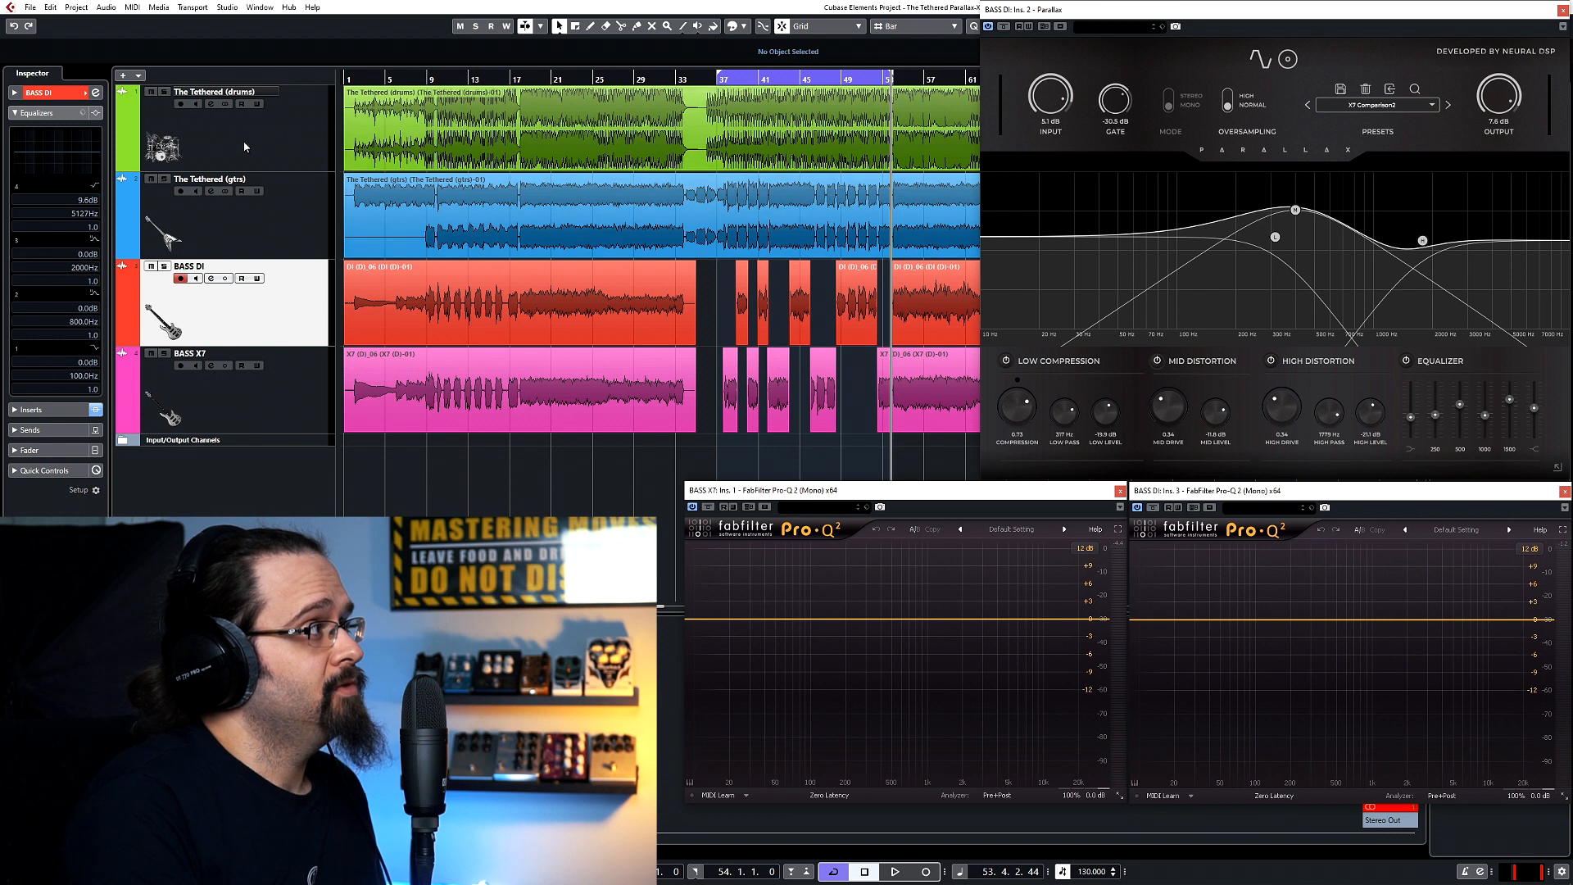
left_click(151, 179)
left_click(719, 76)
key("space")
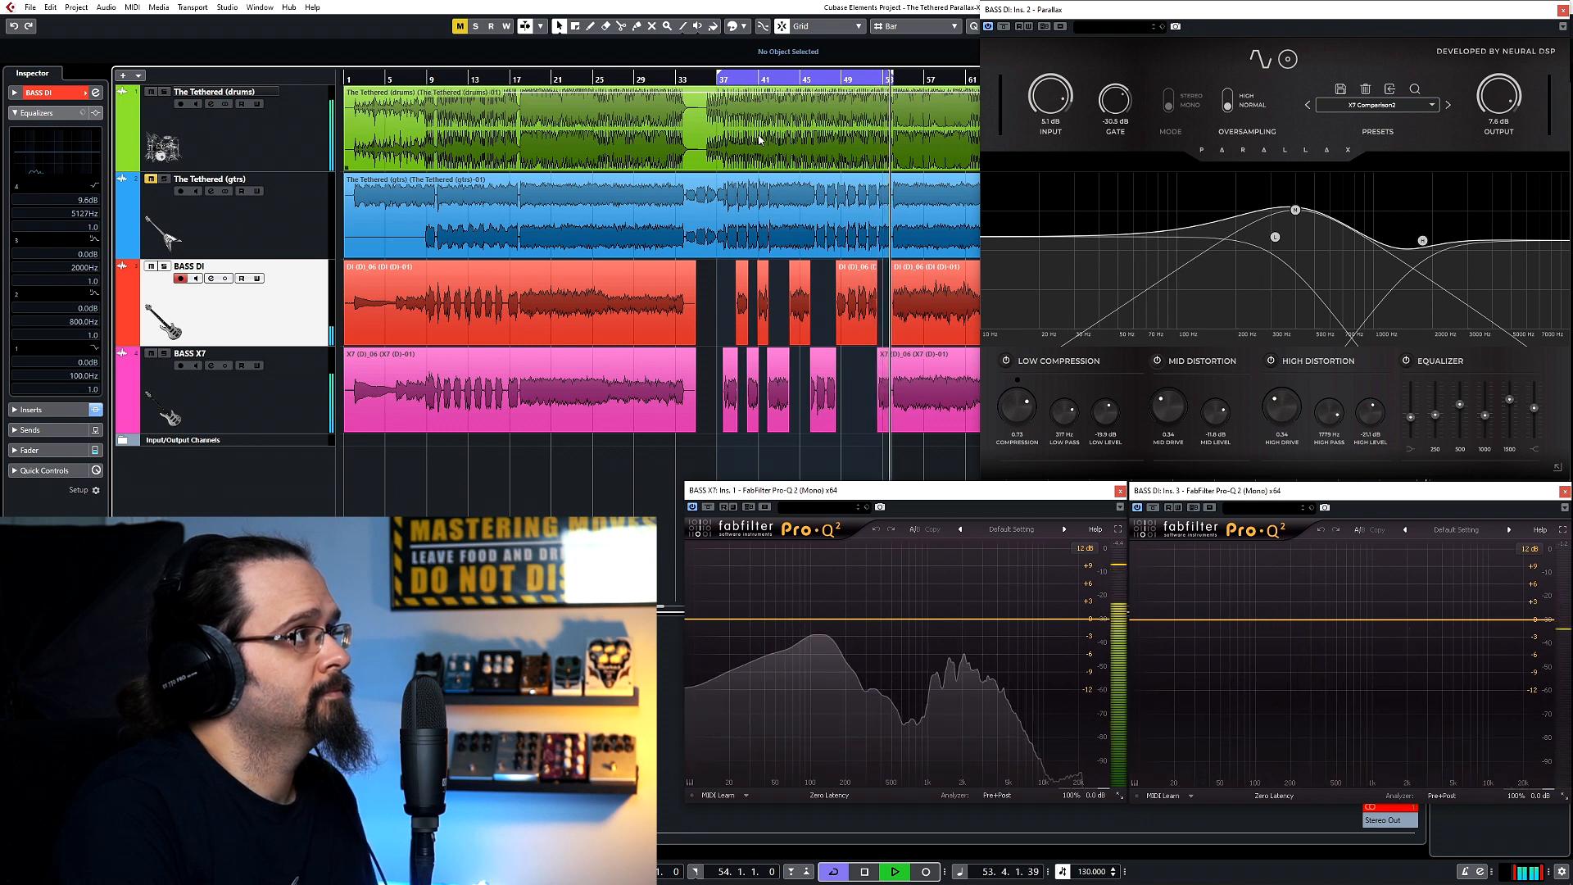
key("space")
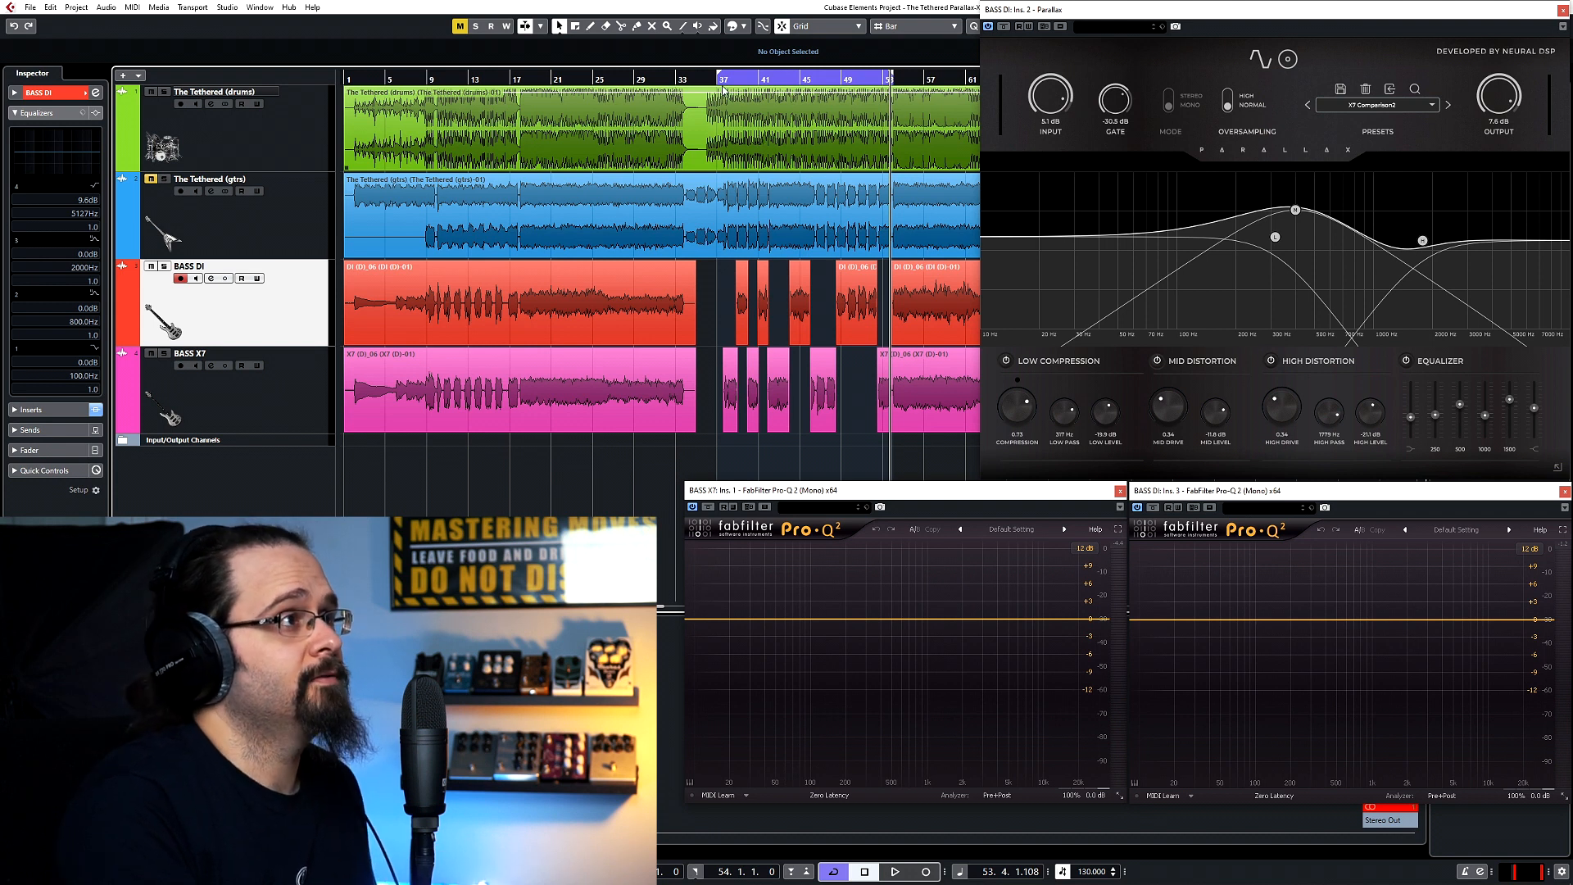
View the cabinet section of the Parallax plug-in on BASS DI and return to the main amp controls.
left_click(1289, 60)
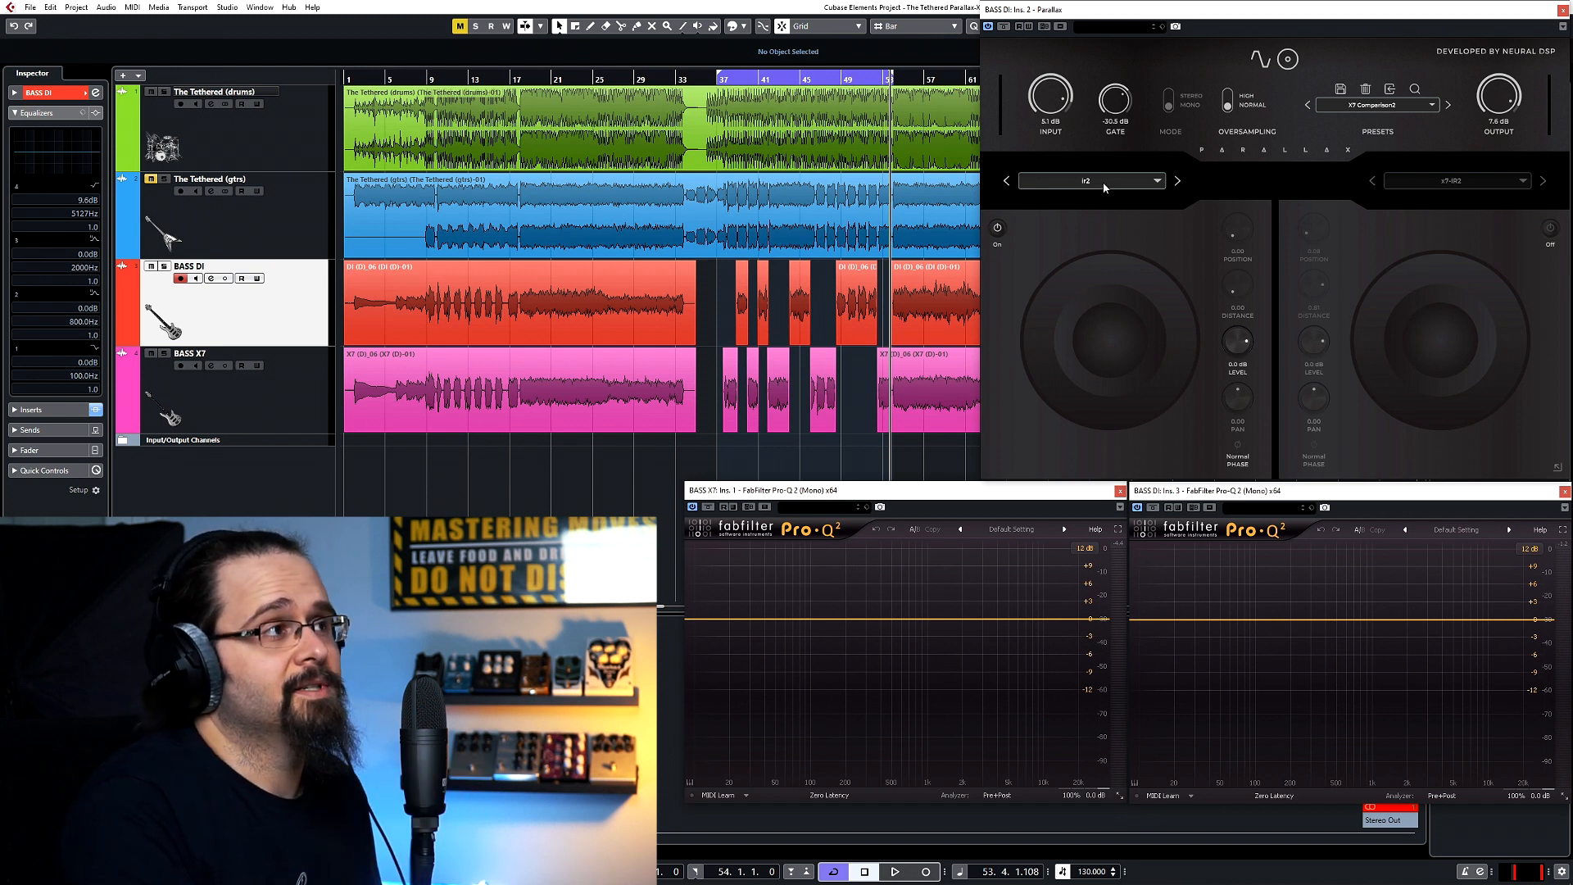
left_click(1260, 61)
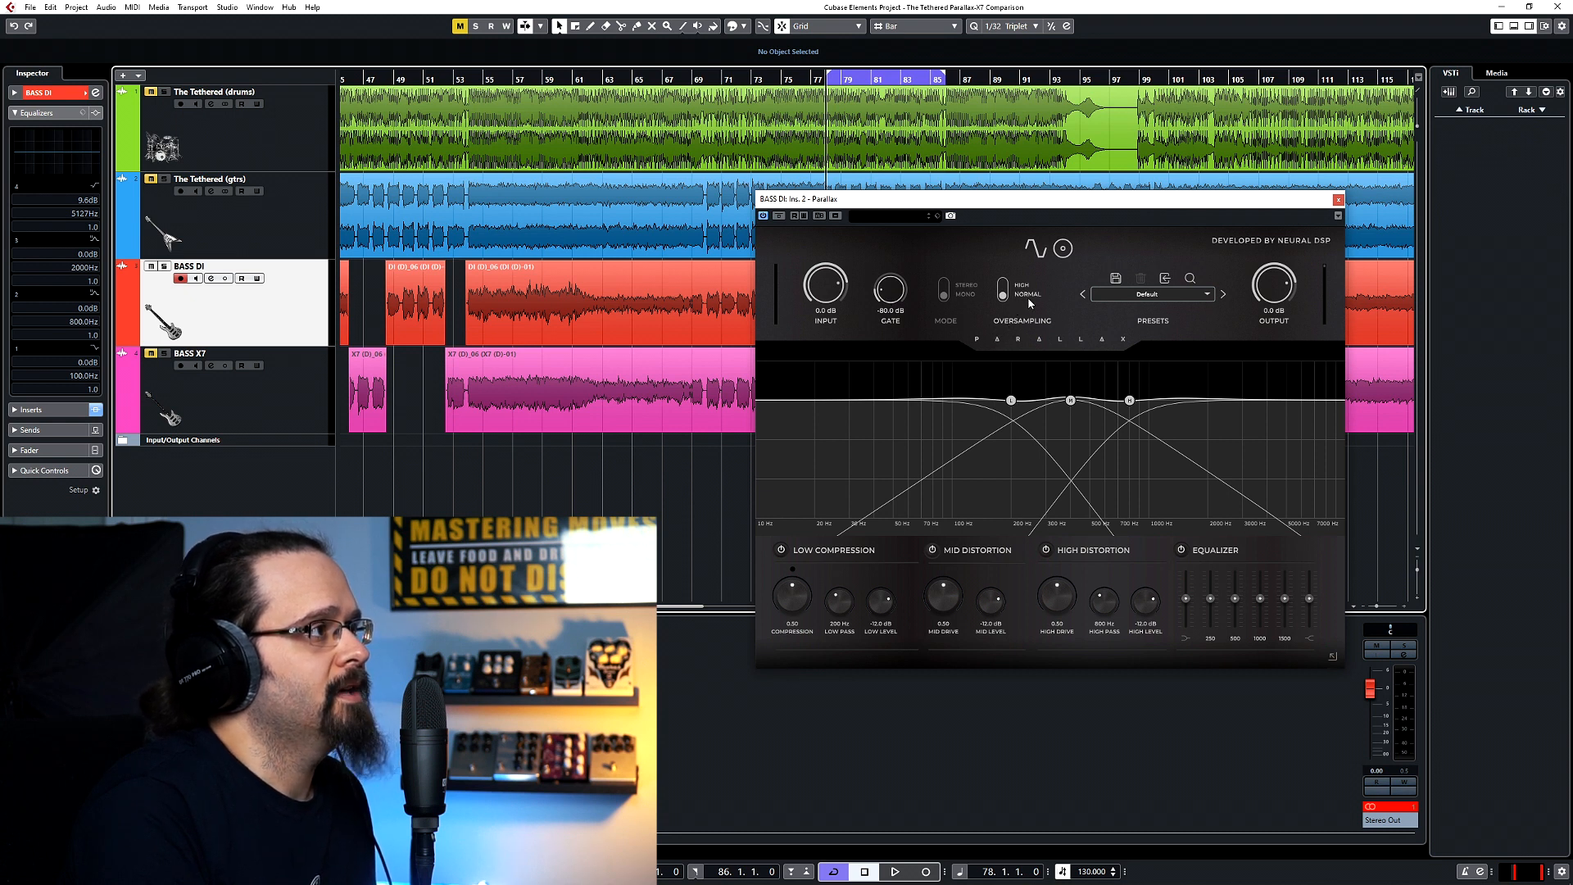
left_click(1068, 252)
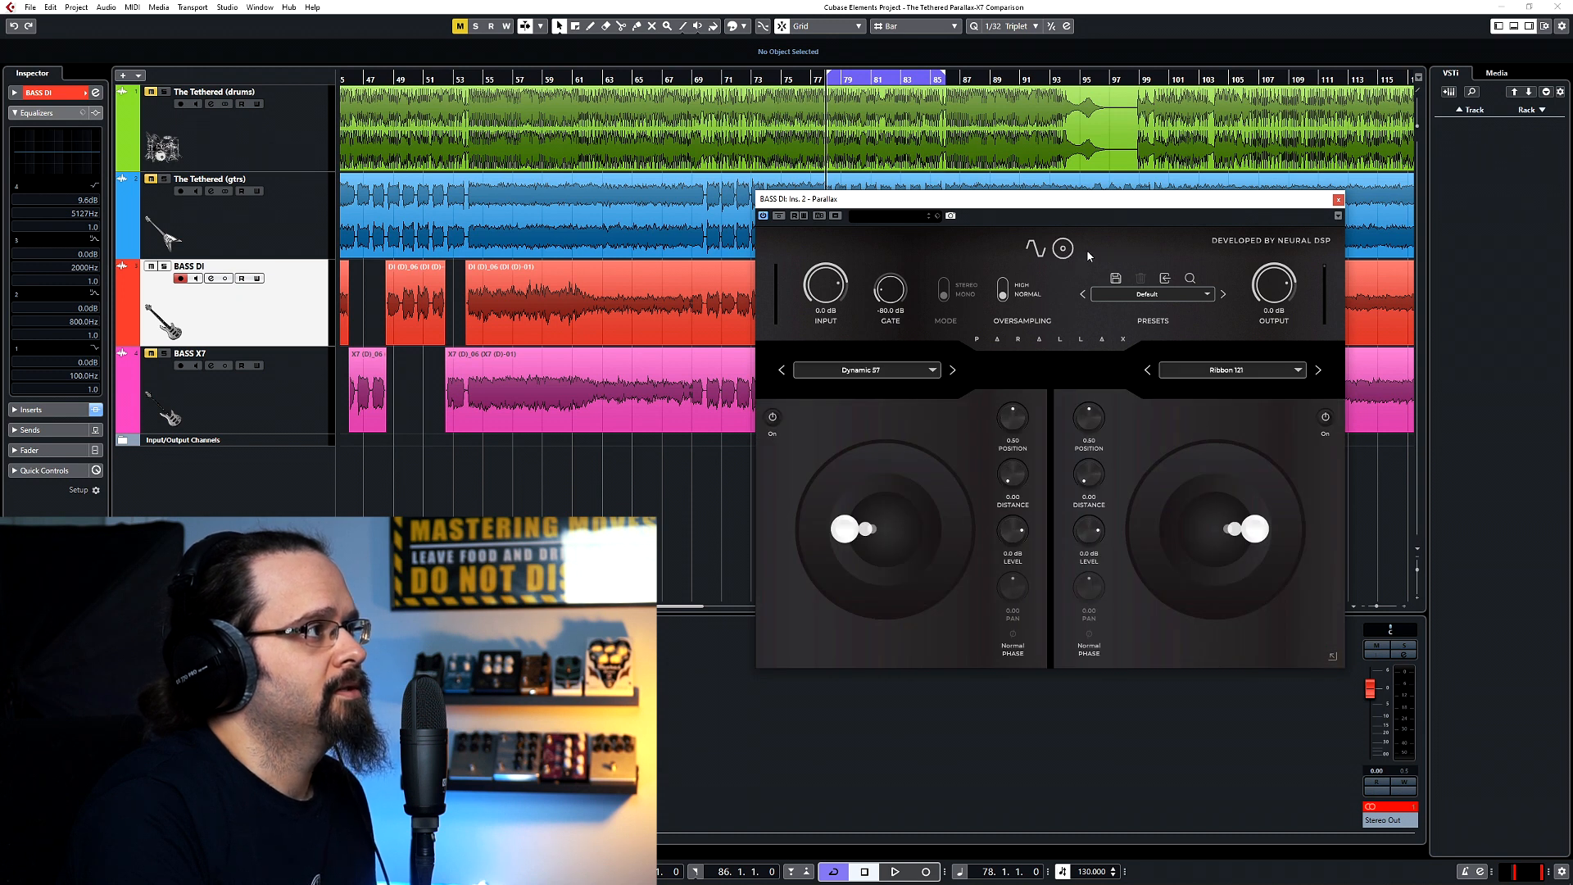
left_click(1037, 250)
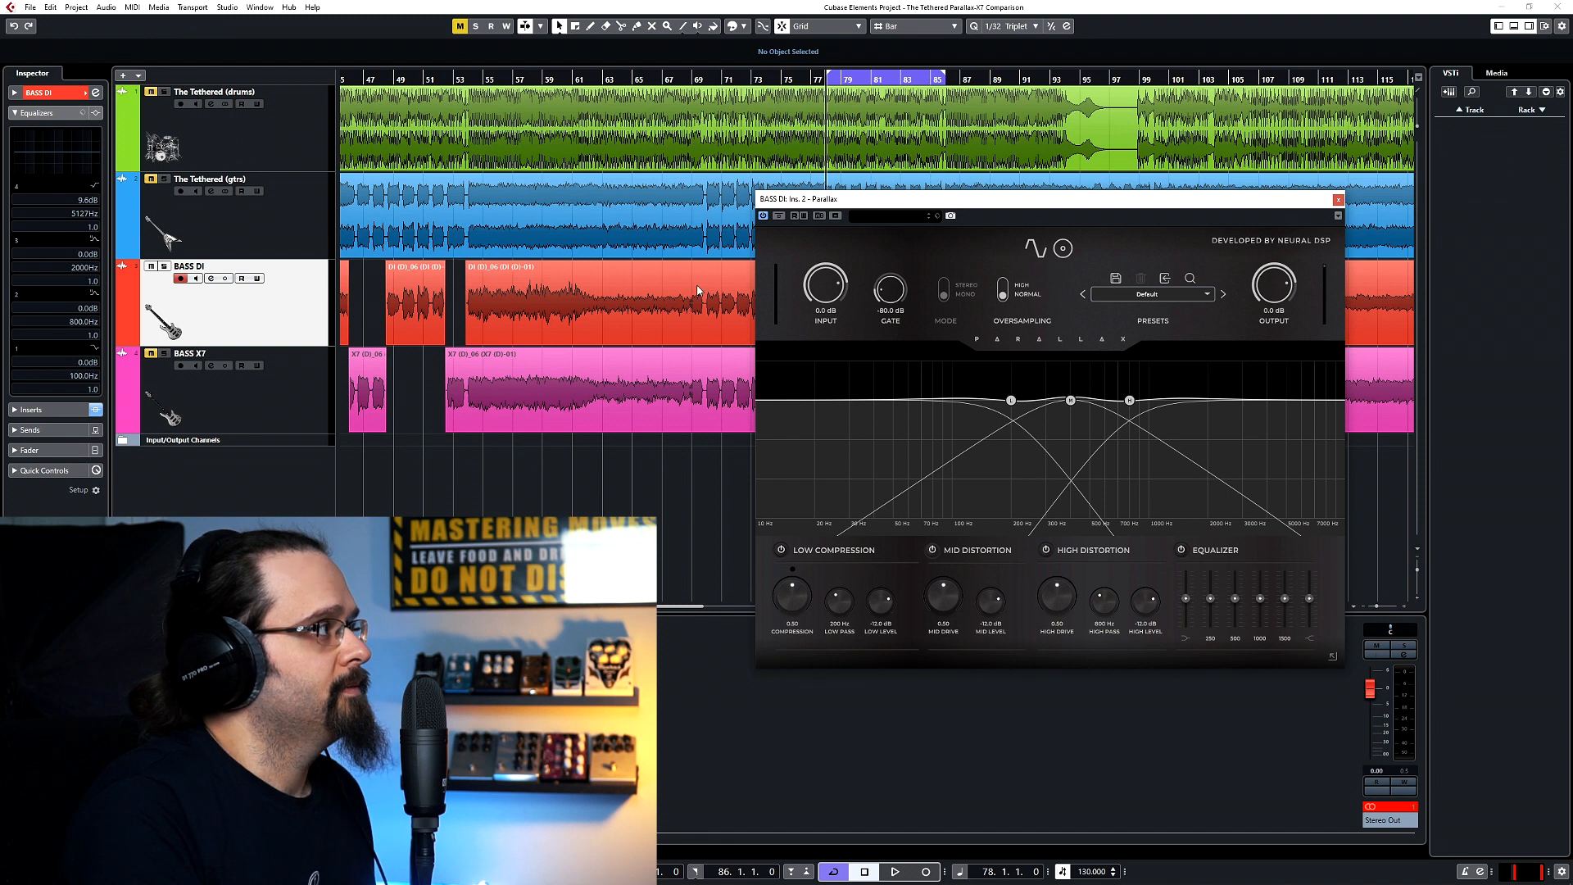
Play the looped section from bar 78 and set Parallax's gate to -31.6 dB.
key("space")
left_click_drag(891, 302, 883, 219)
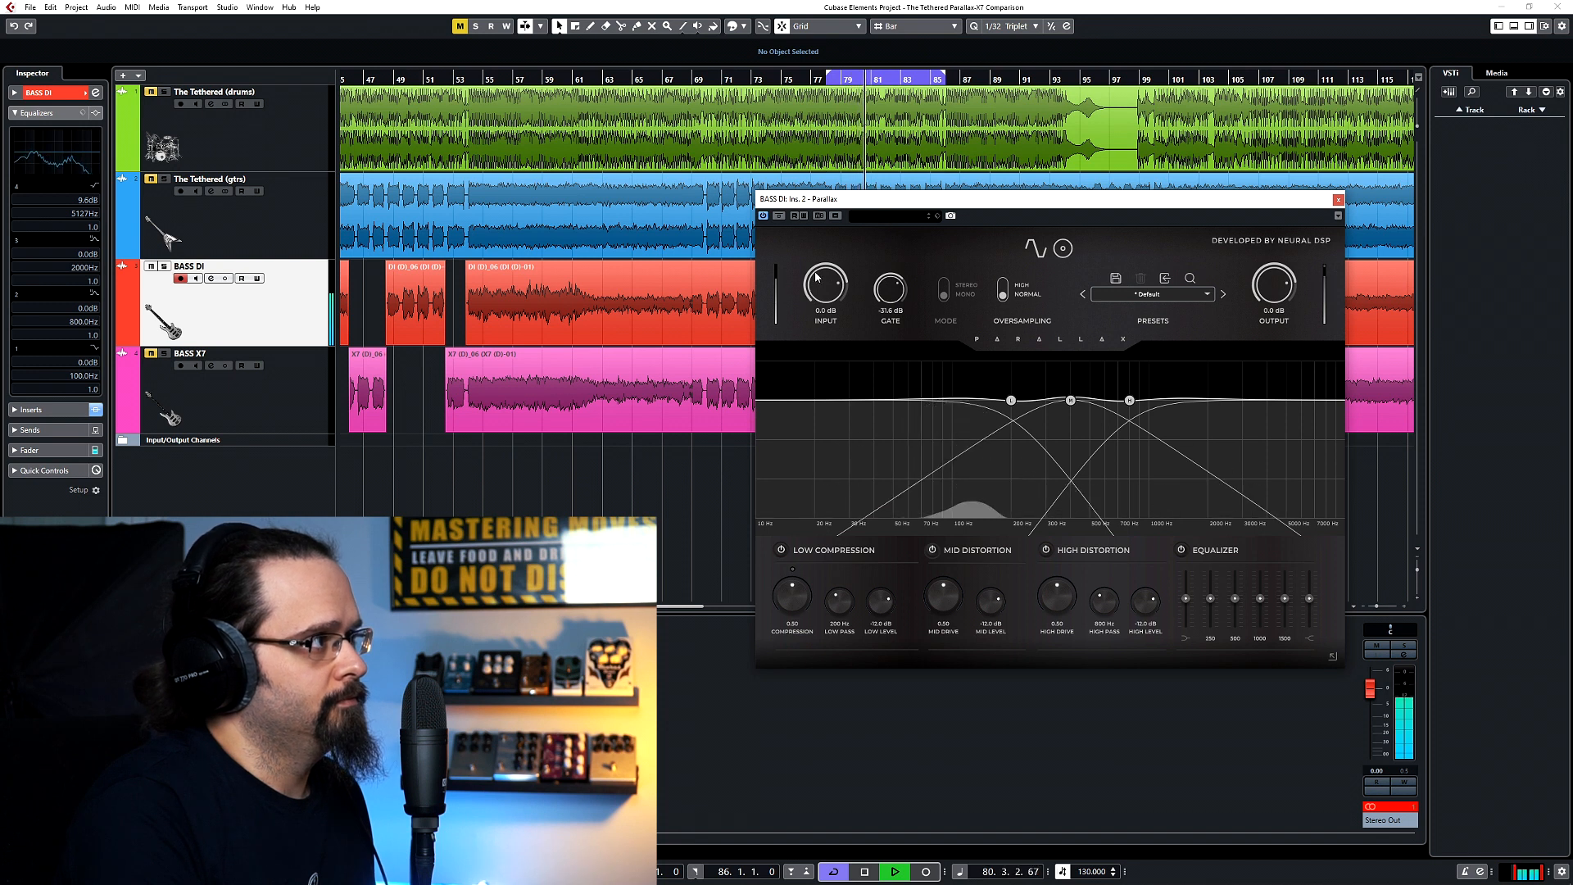
Try lowering Parallax's input gain to about -20 dB with both mid drive and high drive at 1.00.
left_click_drag(817, 277, 815, 309)
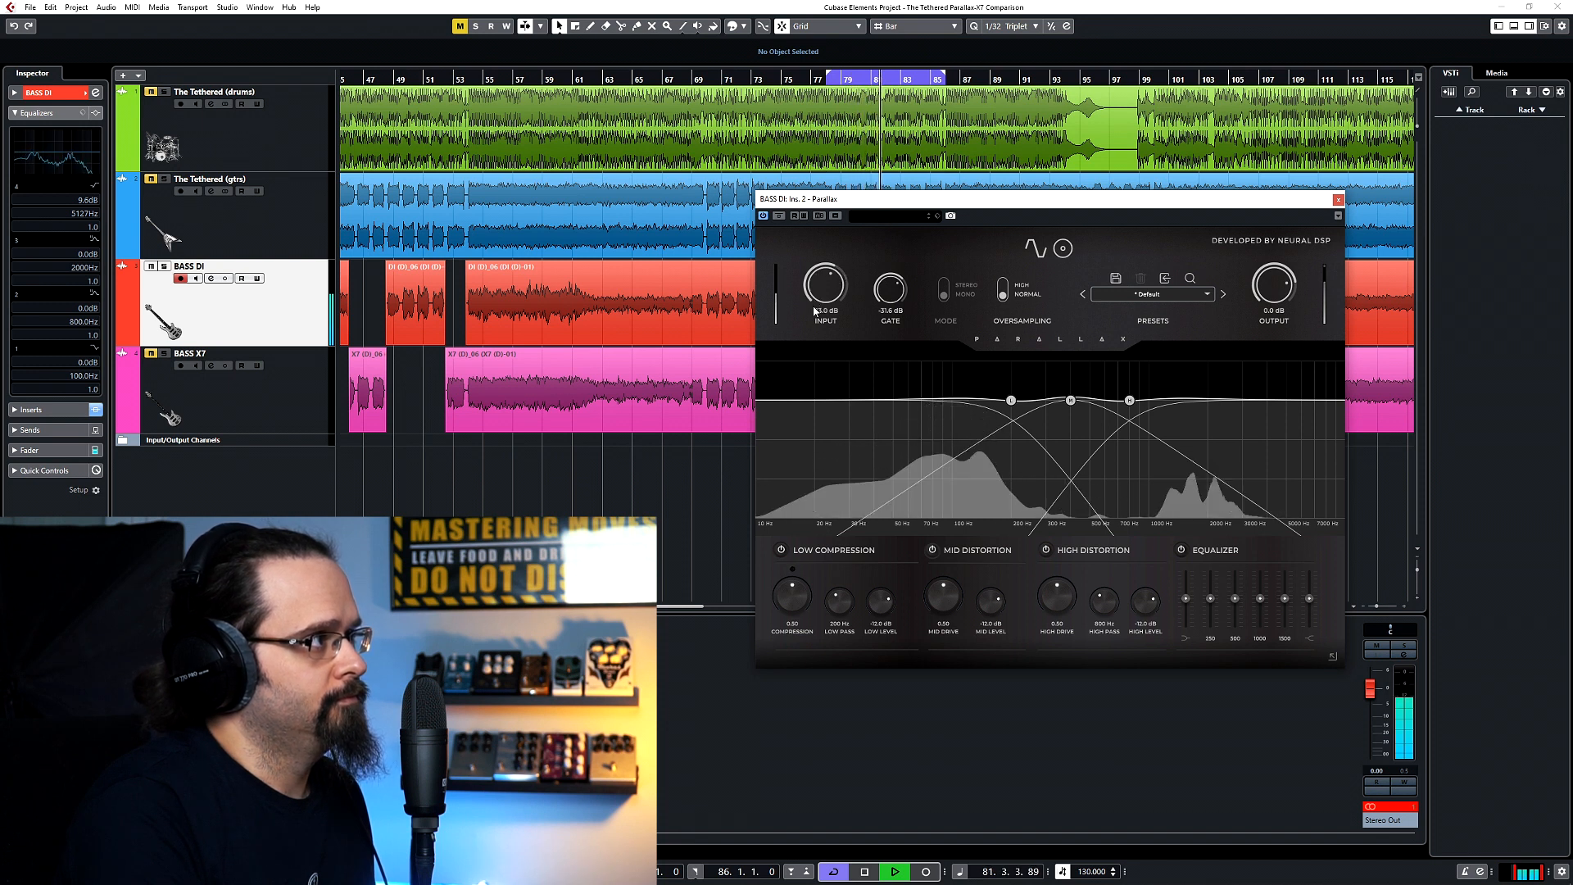
left_click_drag(943, 596, 979, 456)
left_click_drag(1051, 608, 1039, 427)
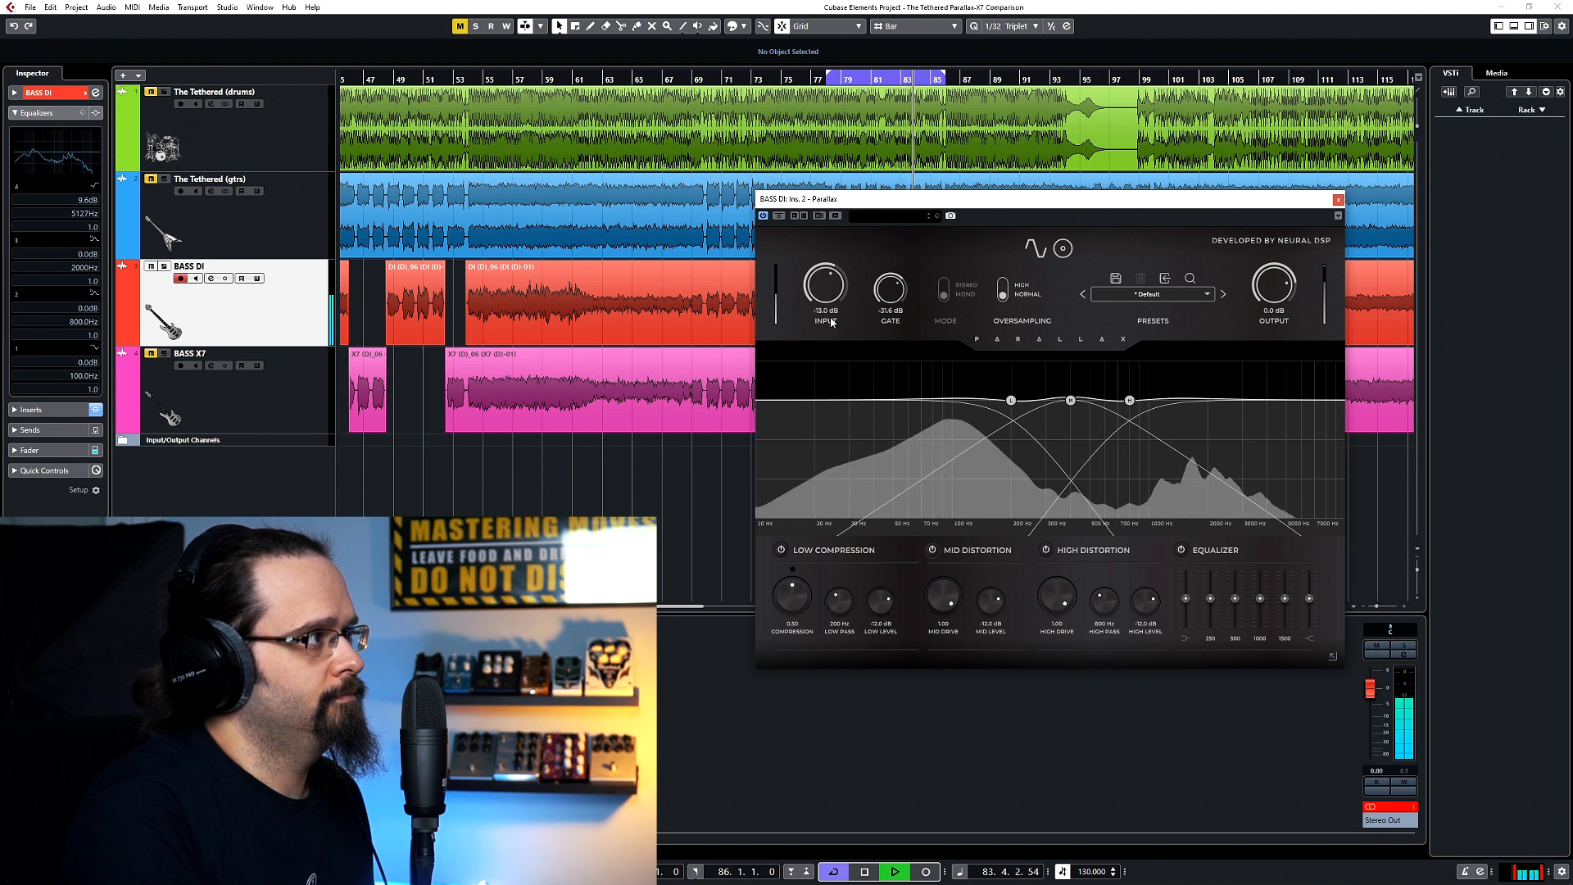
left_click_drag(825, 301, 830, 322)
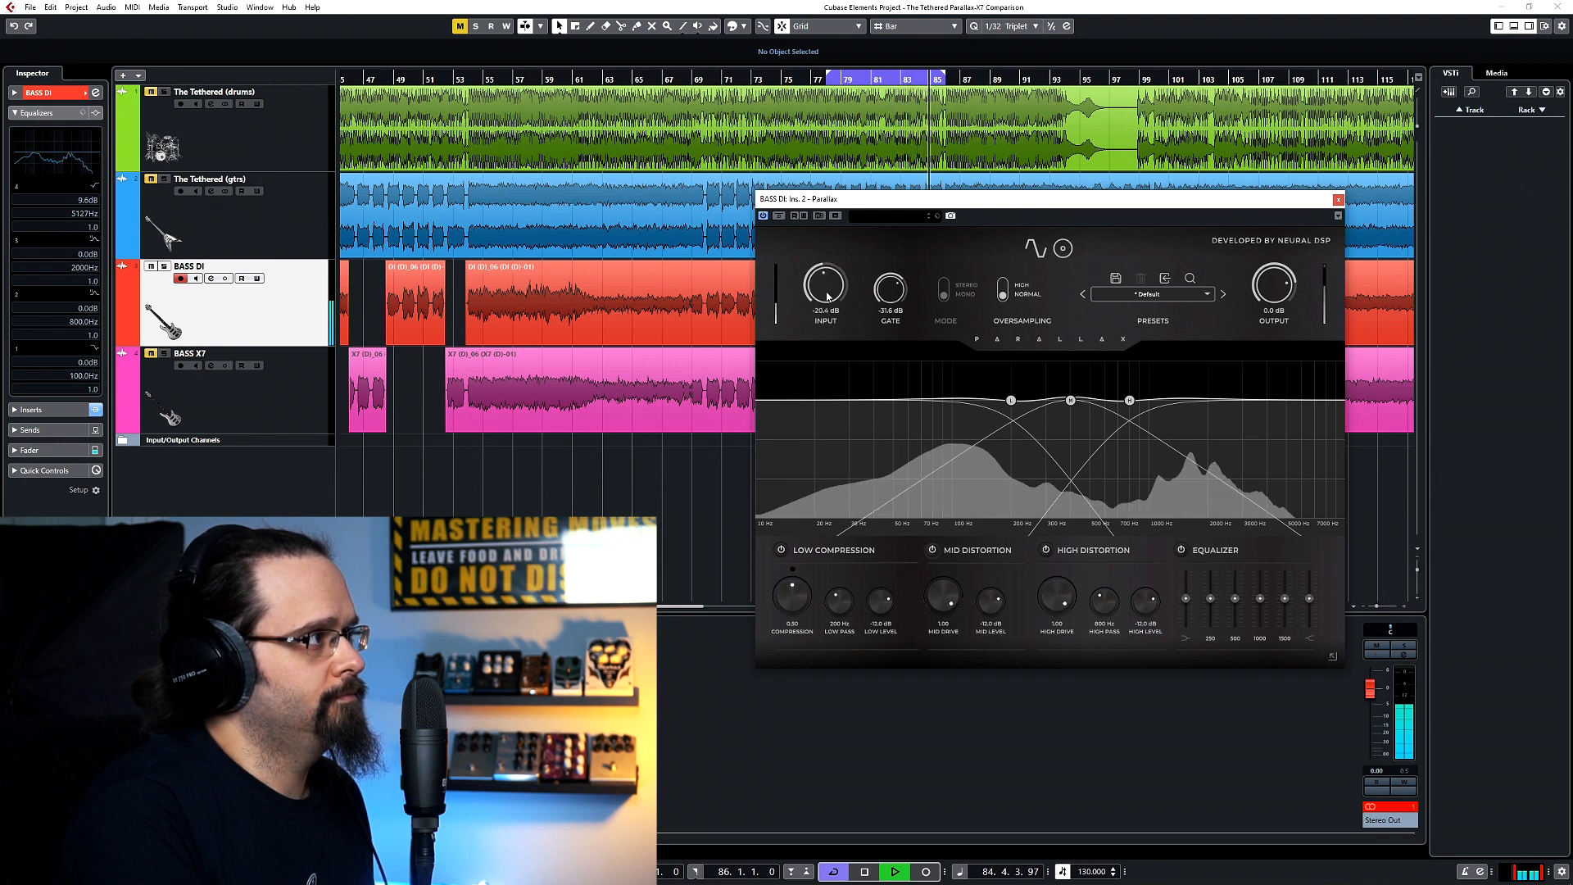
Reset mid drive and high drive to 0.00, try a slight input boost, and reset the input gain to 0.0 dB.
left_click_drag(1031, 577, 1030, 656)
double_click(941, 593)
double_click(1063, 599)
left_click_drag(825, 286, 816, 230)
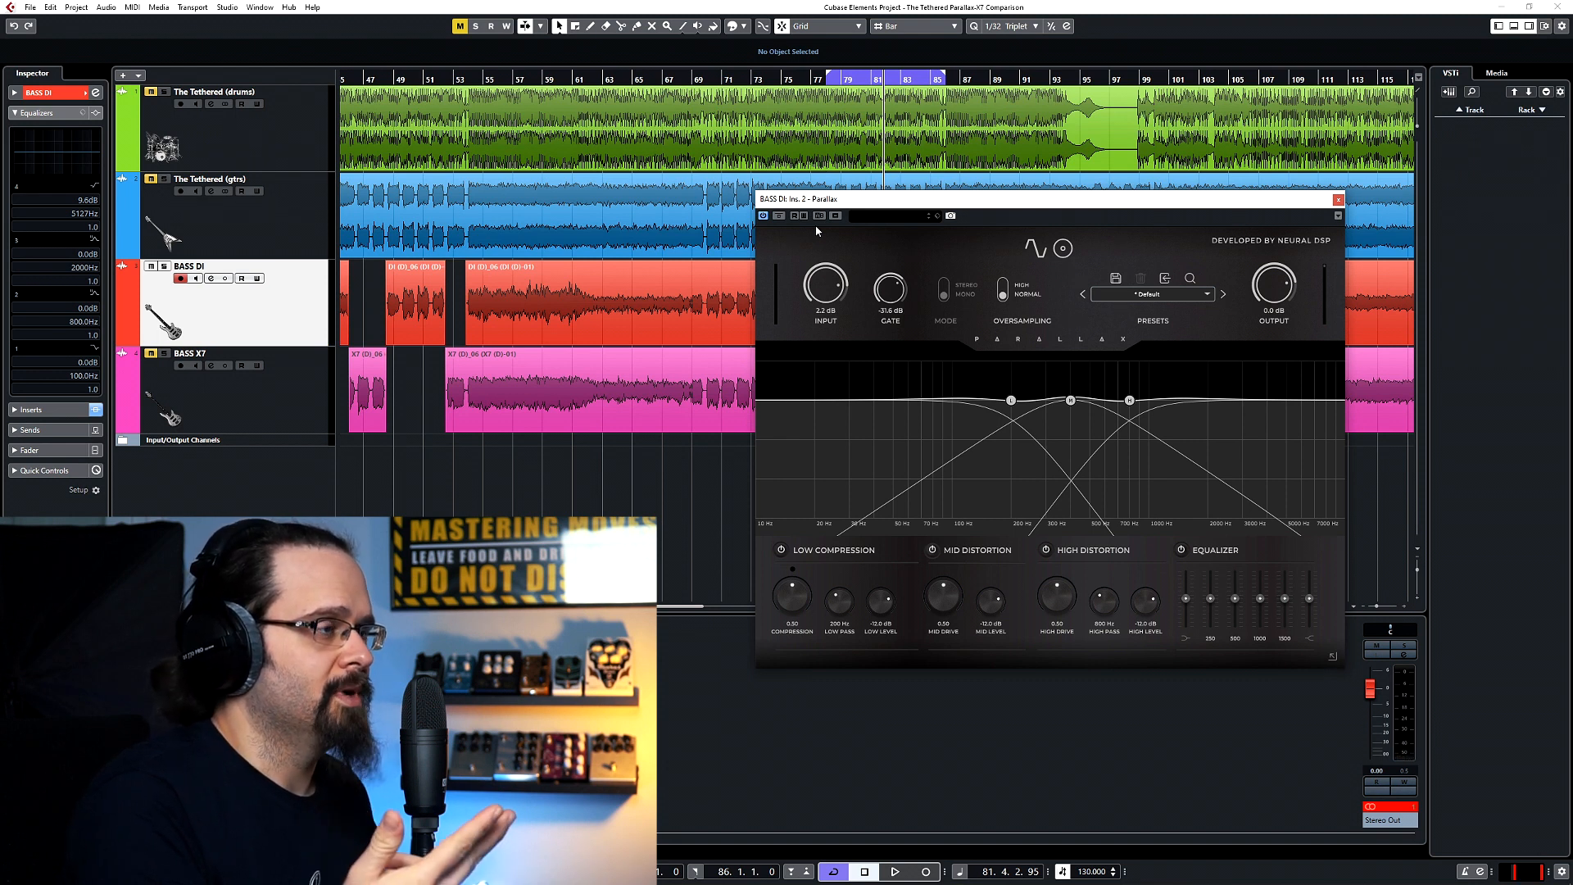
key("space")
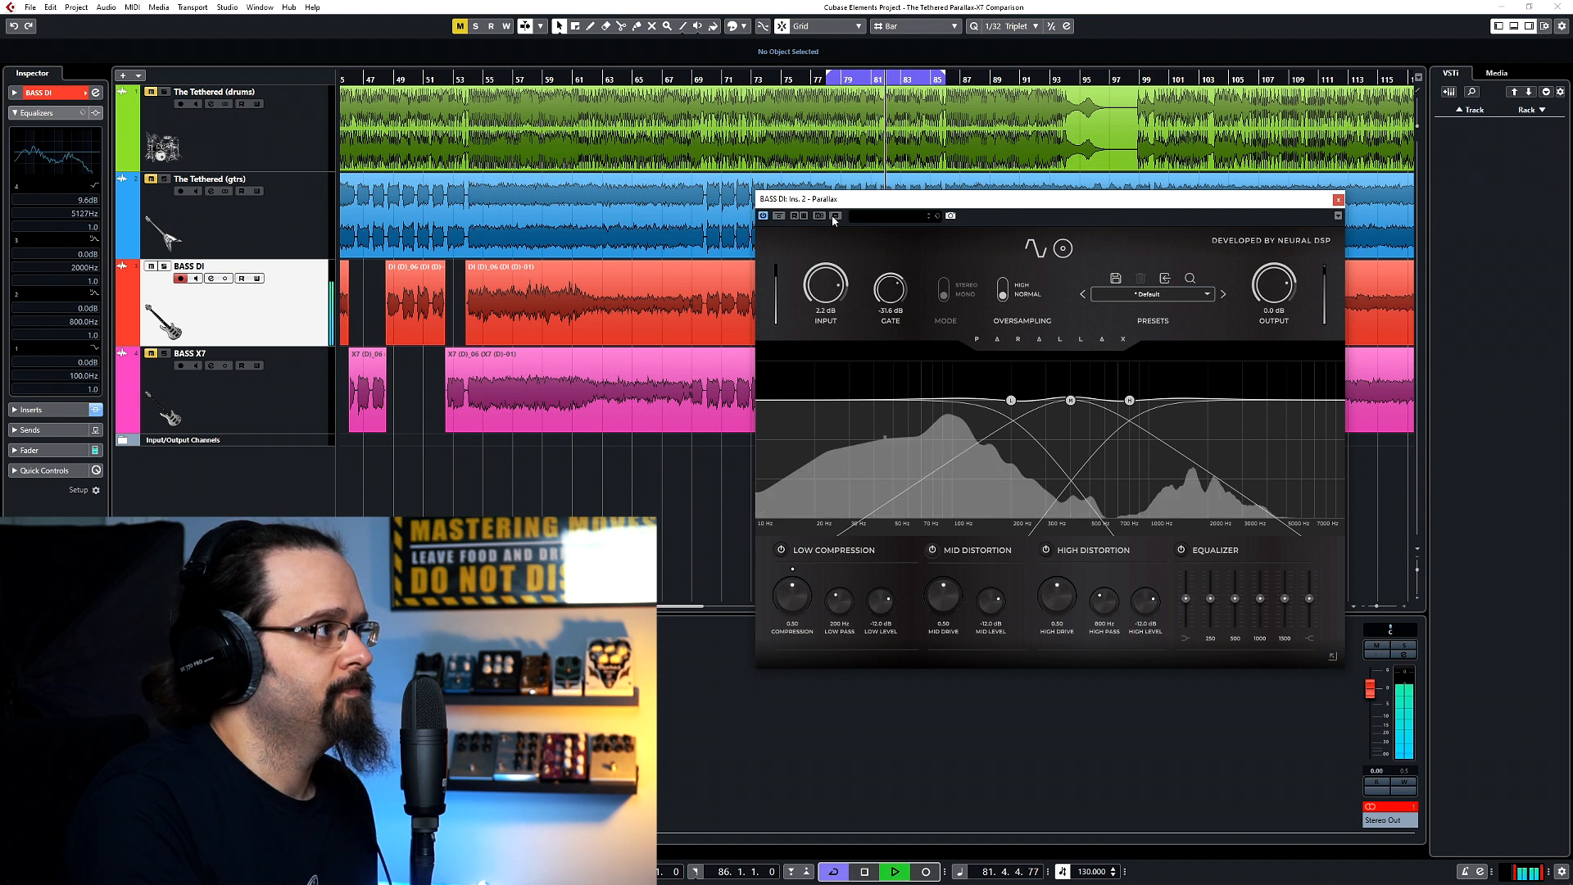
double_click(830, 301)
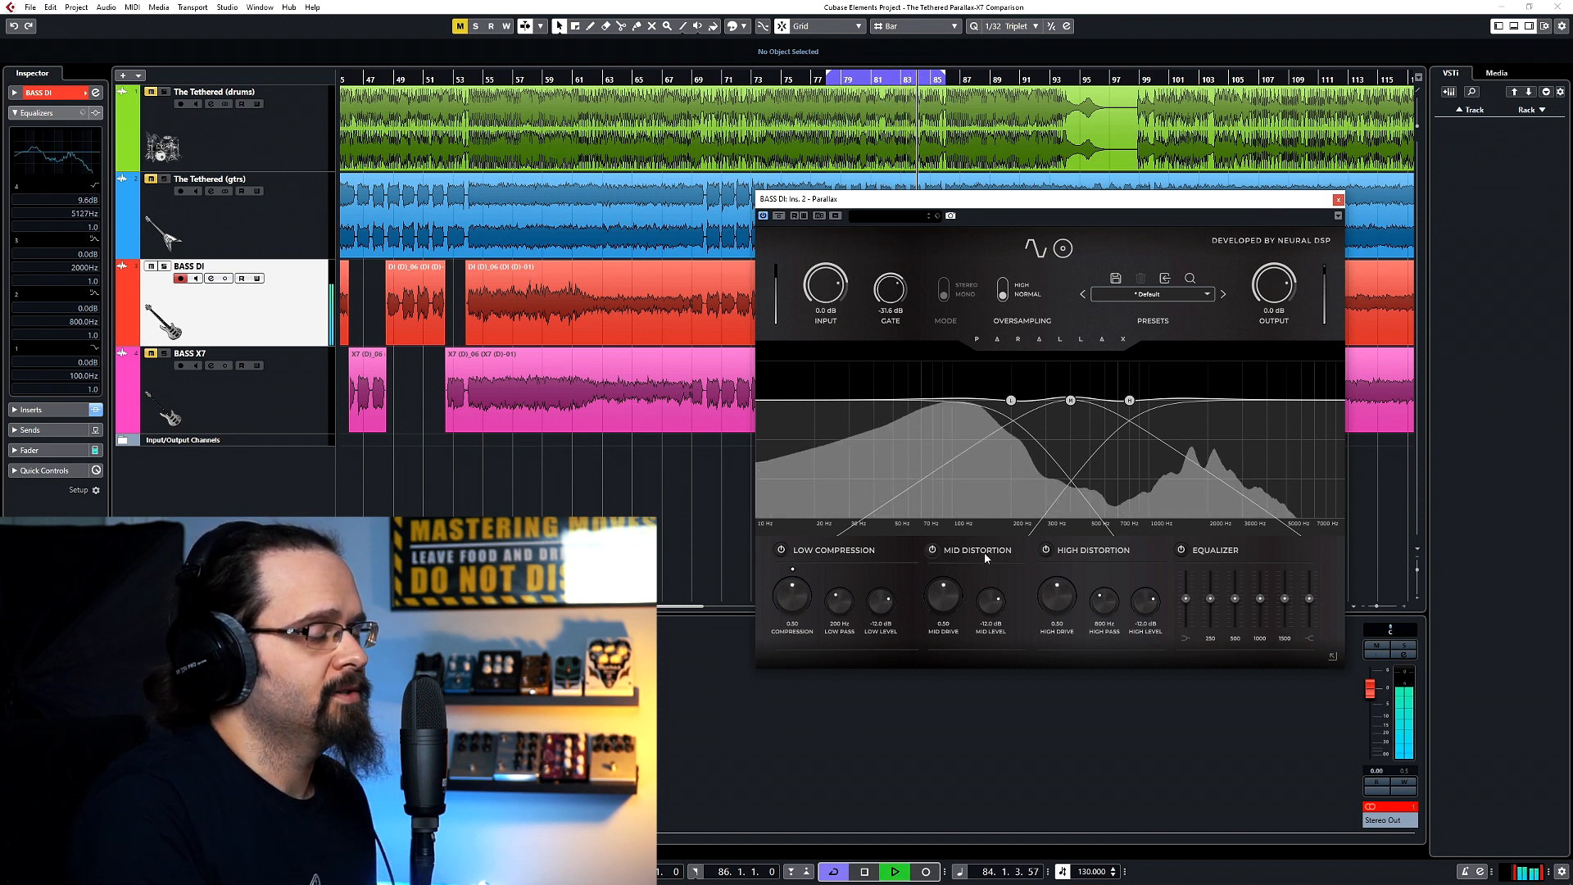
Turn off mid and high distortion, and set the low band's compression to about 0.9 and its low-pass to about 167 Hz.
left_click(933, 550)
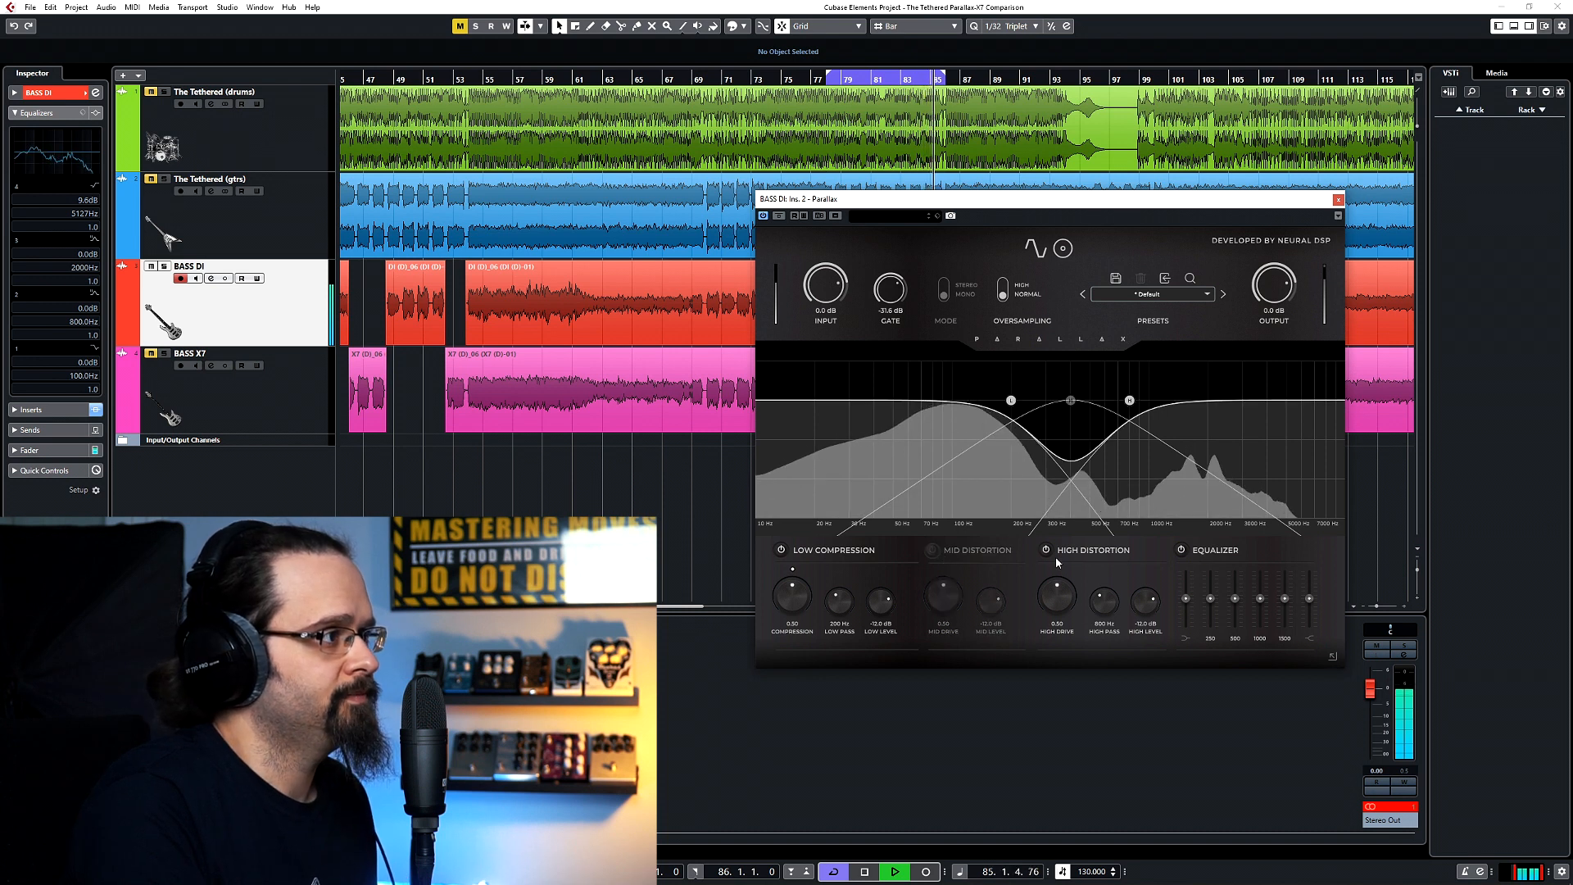
left_click(1046, 551)
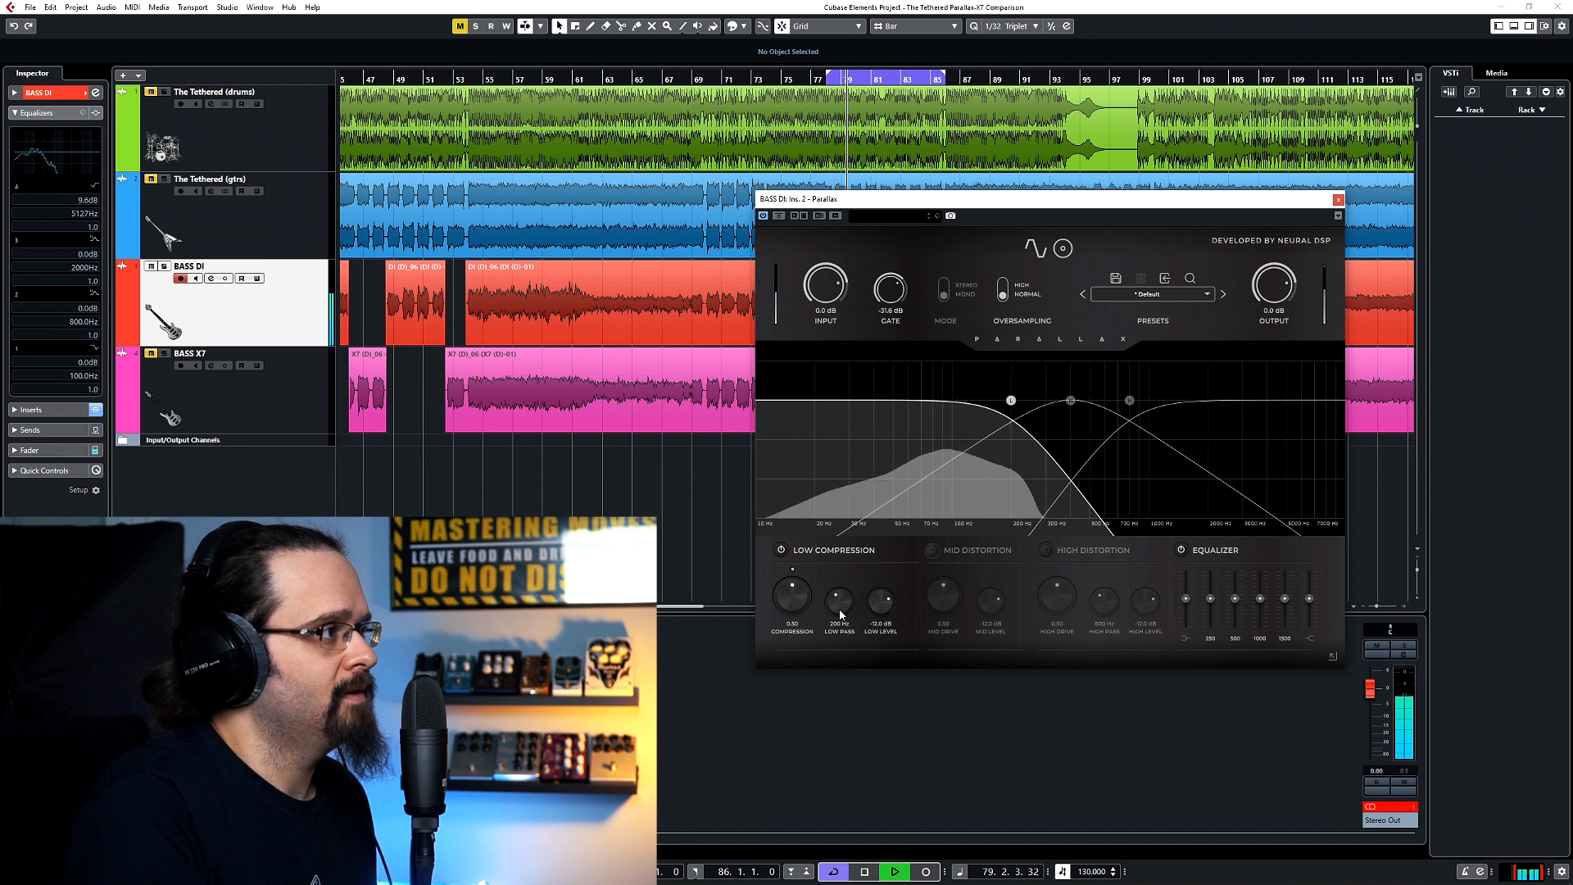
left_click_drag(839, 611, 799, 541)
left_click_drag(784, 599, 862, 608)
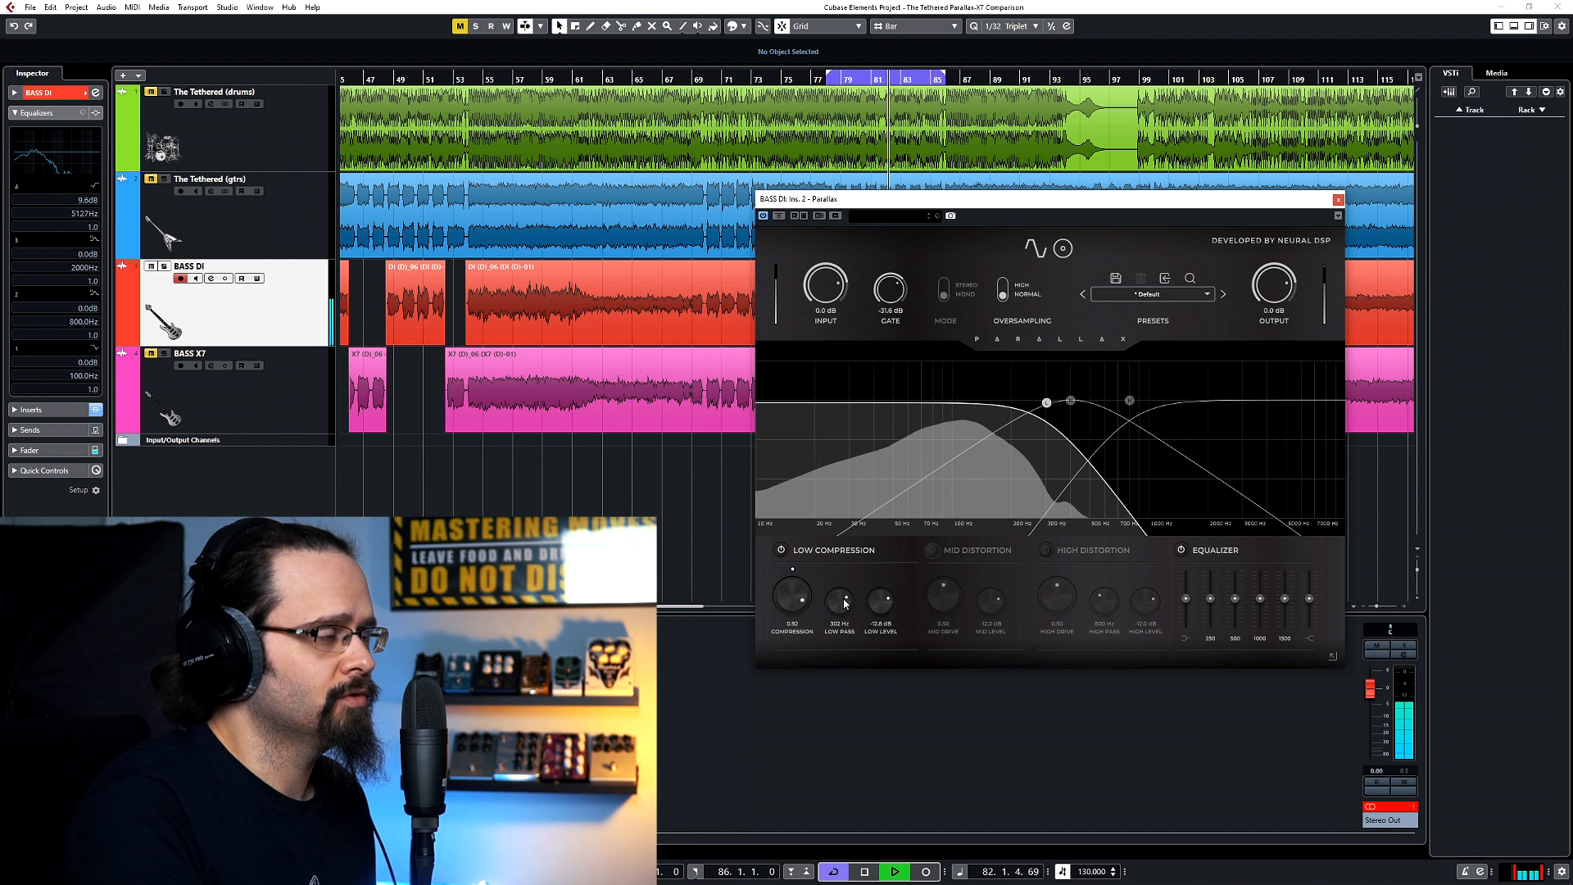
left_click_drag(1042, 403, 995, 404)
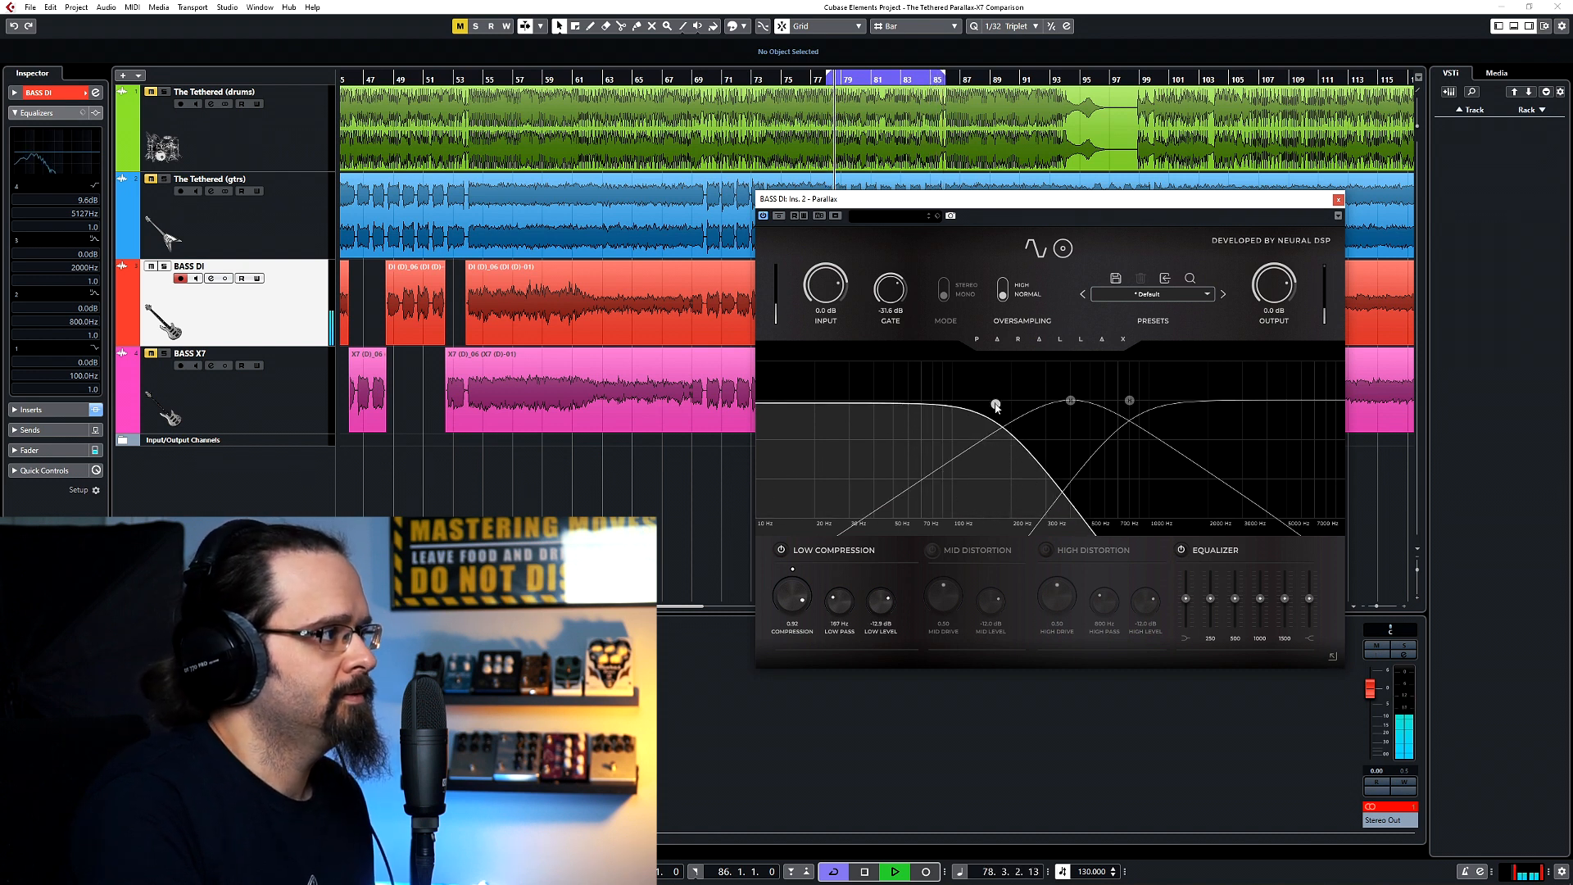
Turn on Mid Distortion with drive 1.00 and level about -19 dB, retune the low-pass to about 230 Hz, and stop playback.
left_click(934, 554)
left_click_drag(942, 600, 934, 566)
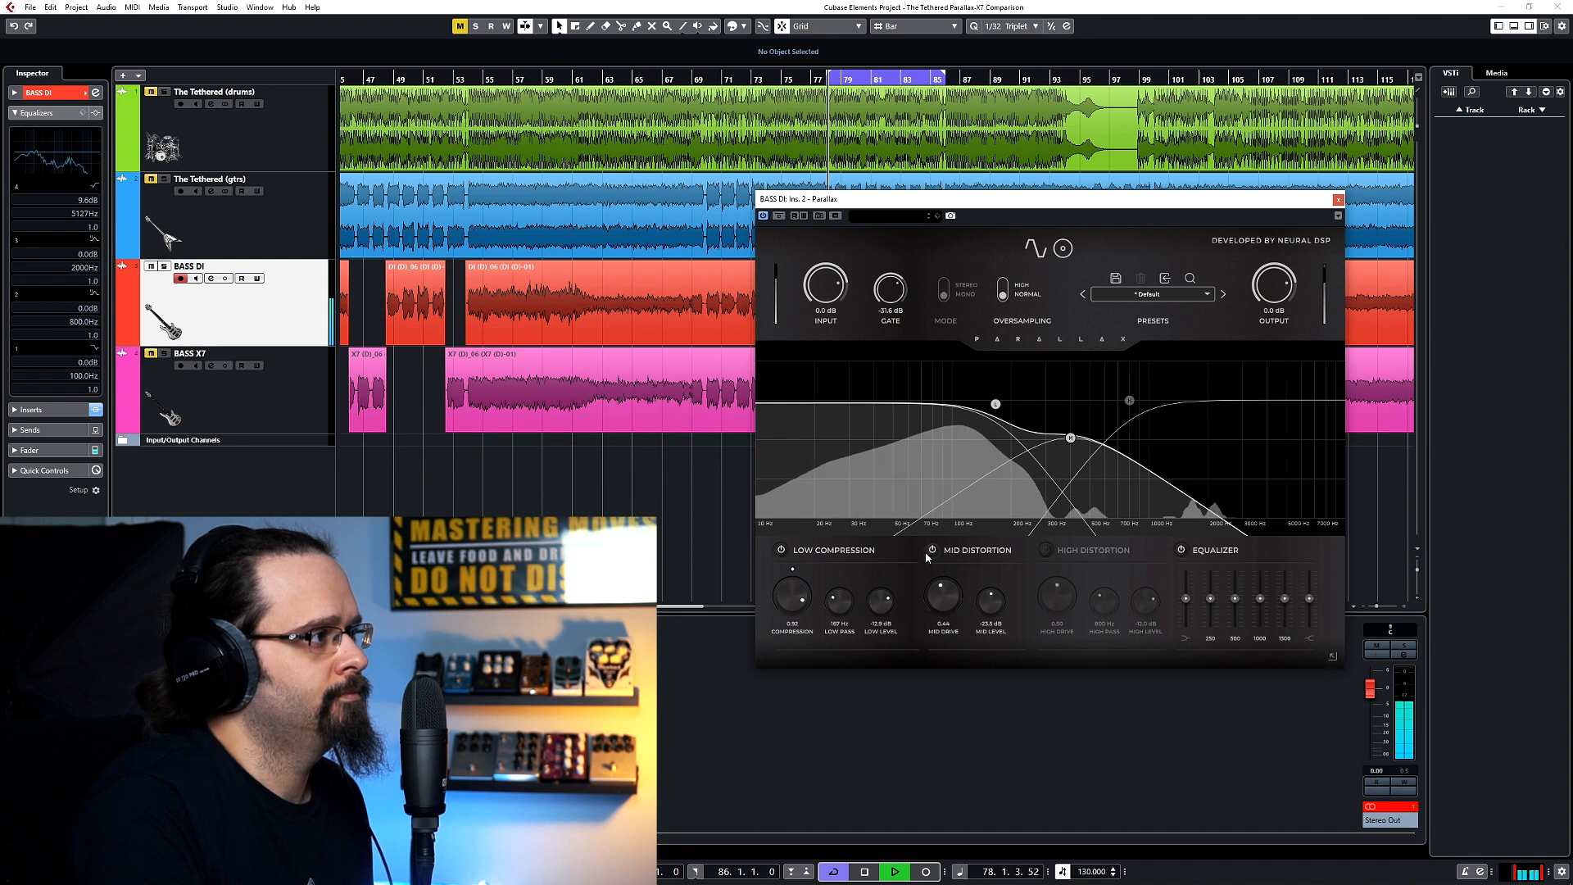
left_click_drag(997, 612, 927, 513)
mouse_move(990, 602)
left_mouse_down()
mouse_move(986, 629)
mouse_move(967, 623)
left_mouse_up()
mouse_move(875, 607)
left_mouse_down()
mouse_move(833, 598)
mouse_move(832, 581)
mouse_move(879, 603)
left_mouse_up()
left_click_drag(989, 605, 987, 595)
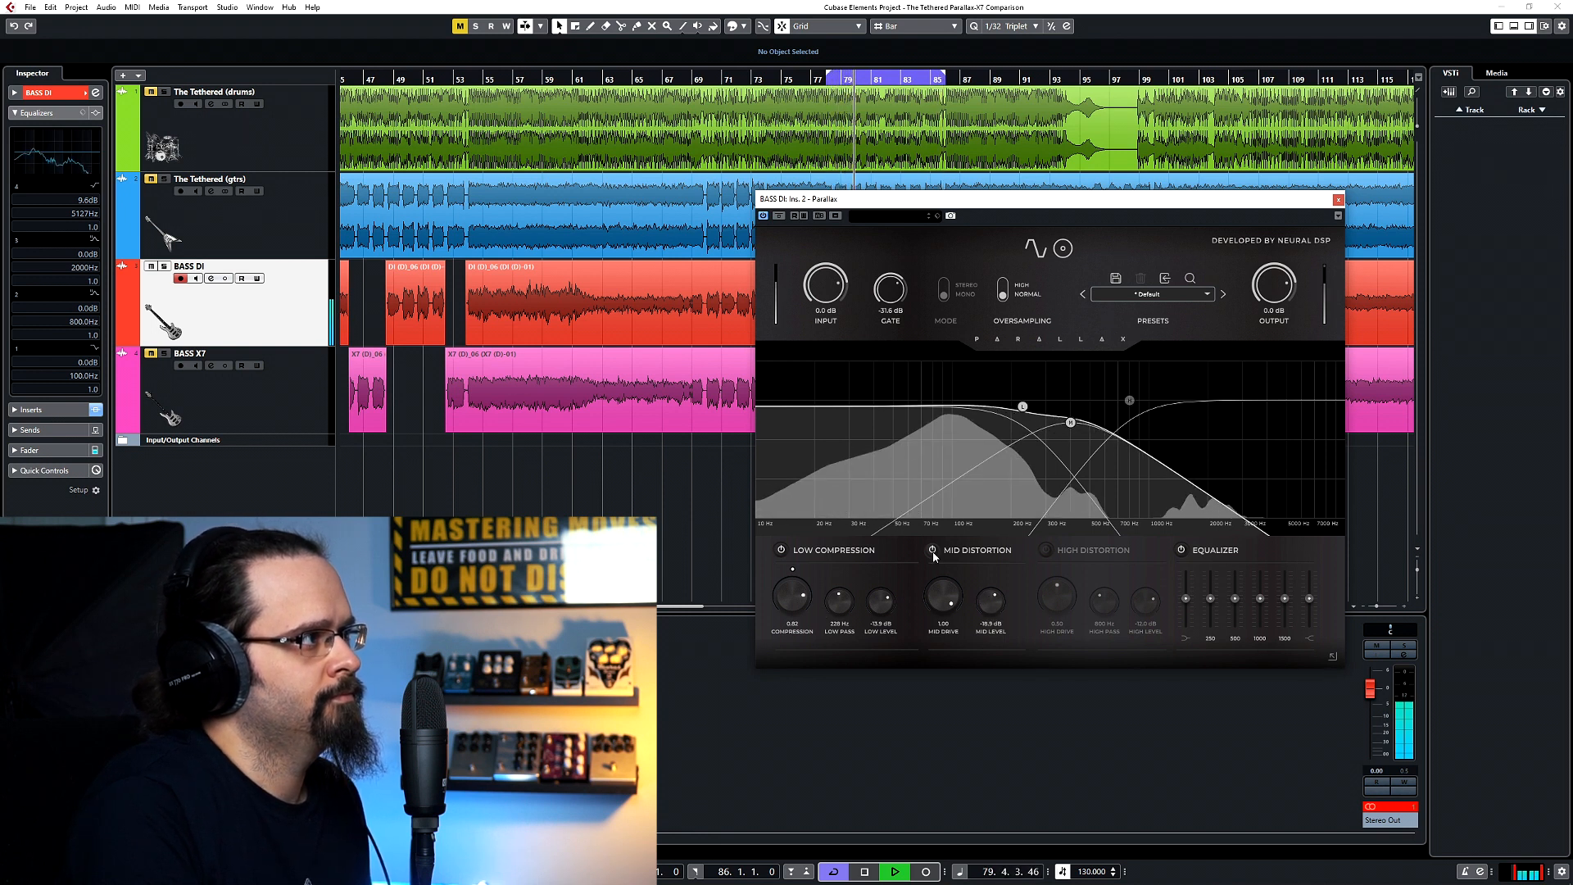
key("space")
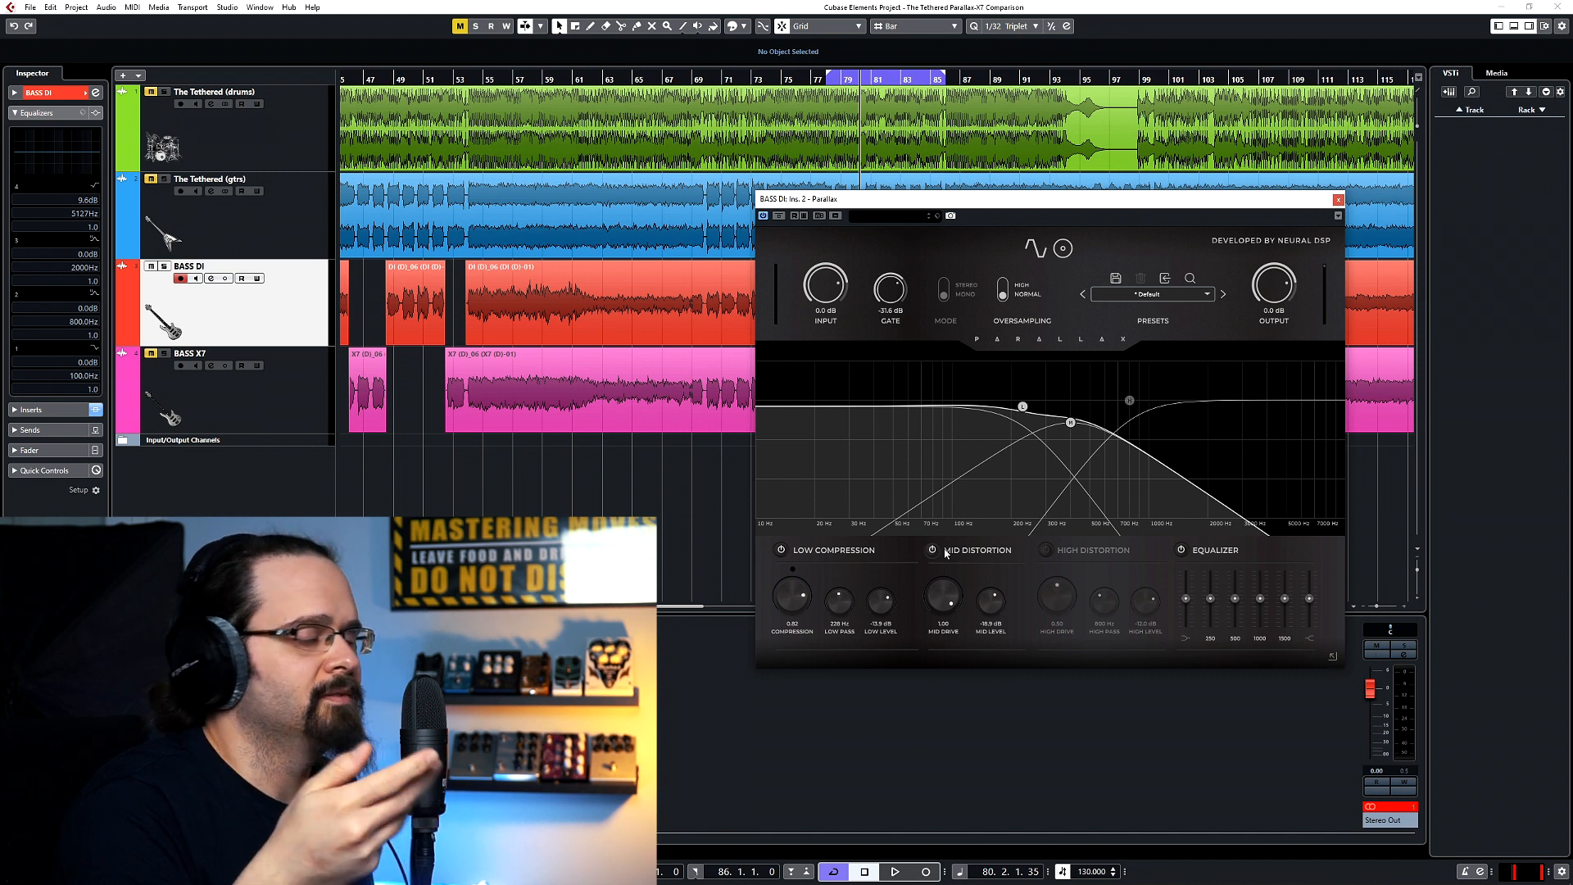
Turn on High Distortion with drive 1.00, high-pass about 1370 Hz and level about -22 dB, and set mid drive to about 0.4.
left_click(1047, 550)
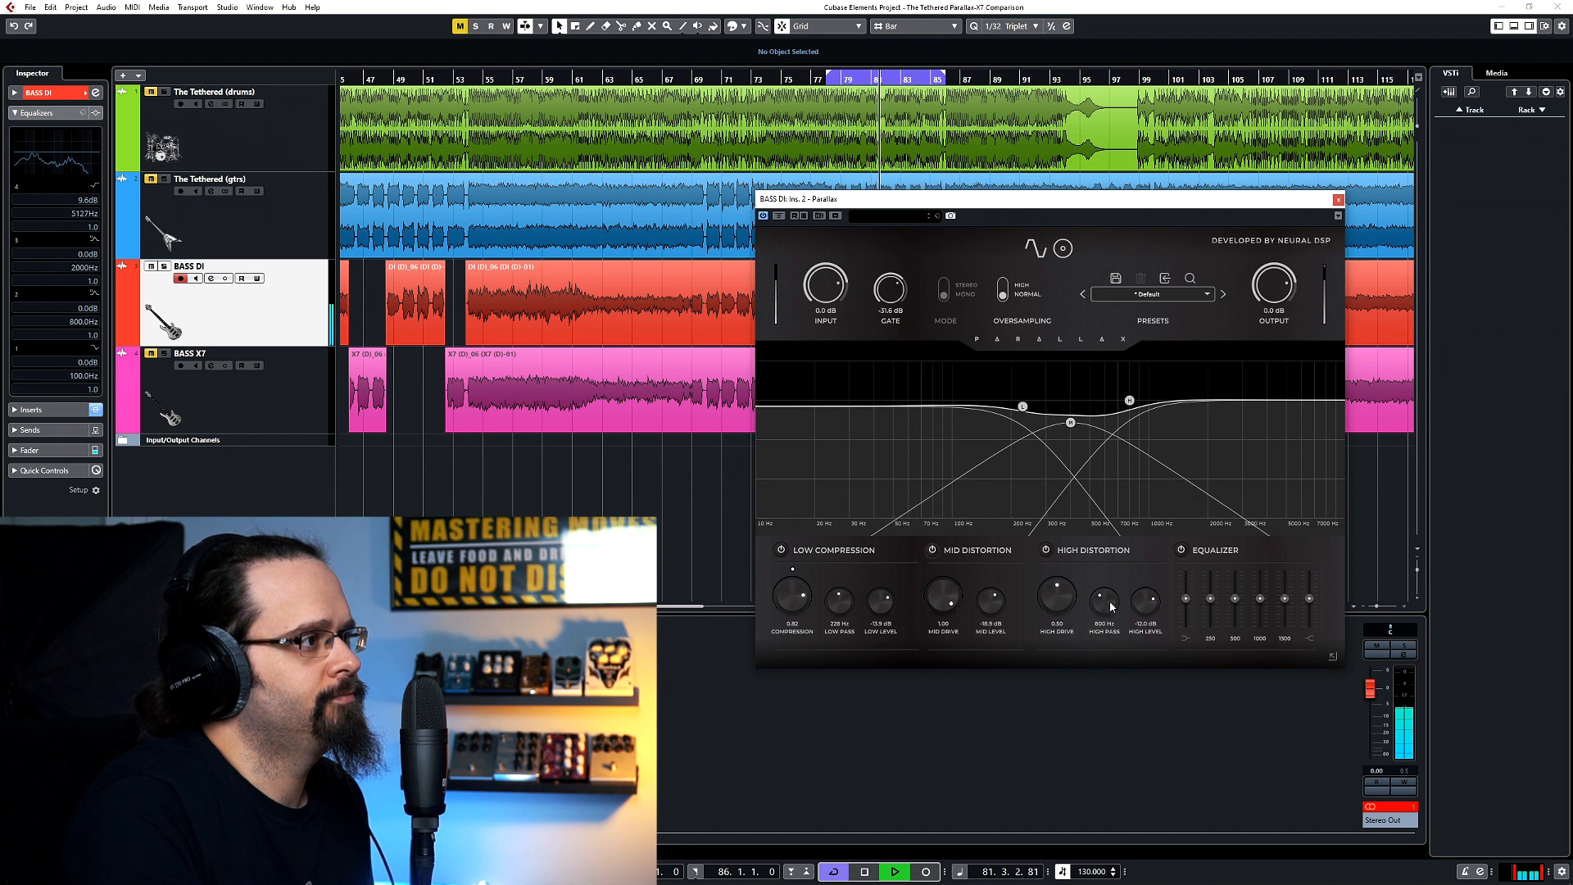
left_click_drag(1102, 605, 1053, 656)
left_click_drag(1042, 489, 1070, 447)
left_click_drag(938, 597, 946, 685)
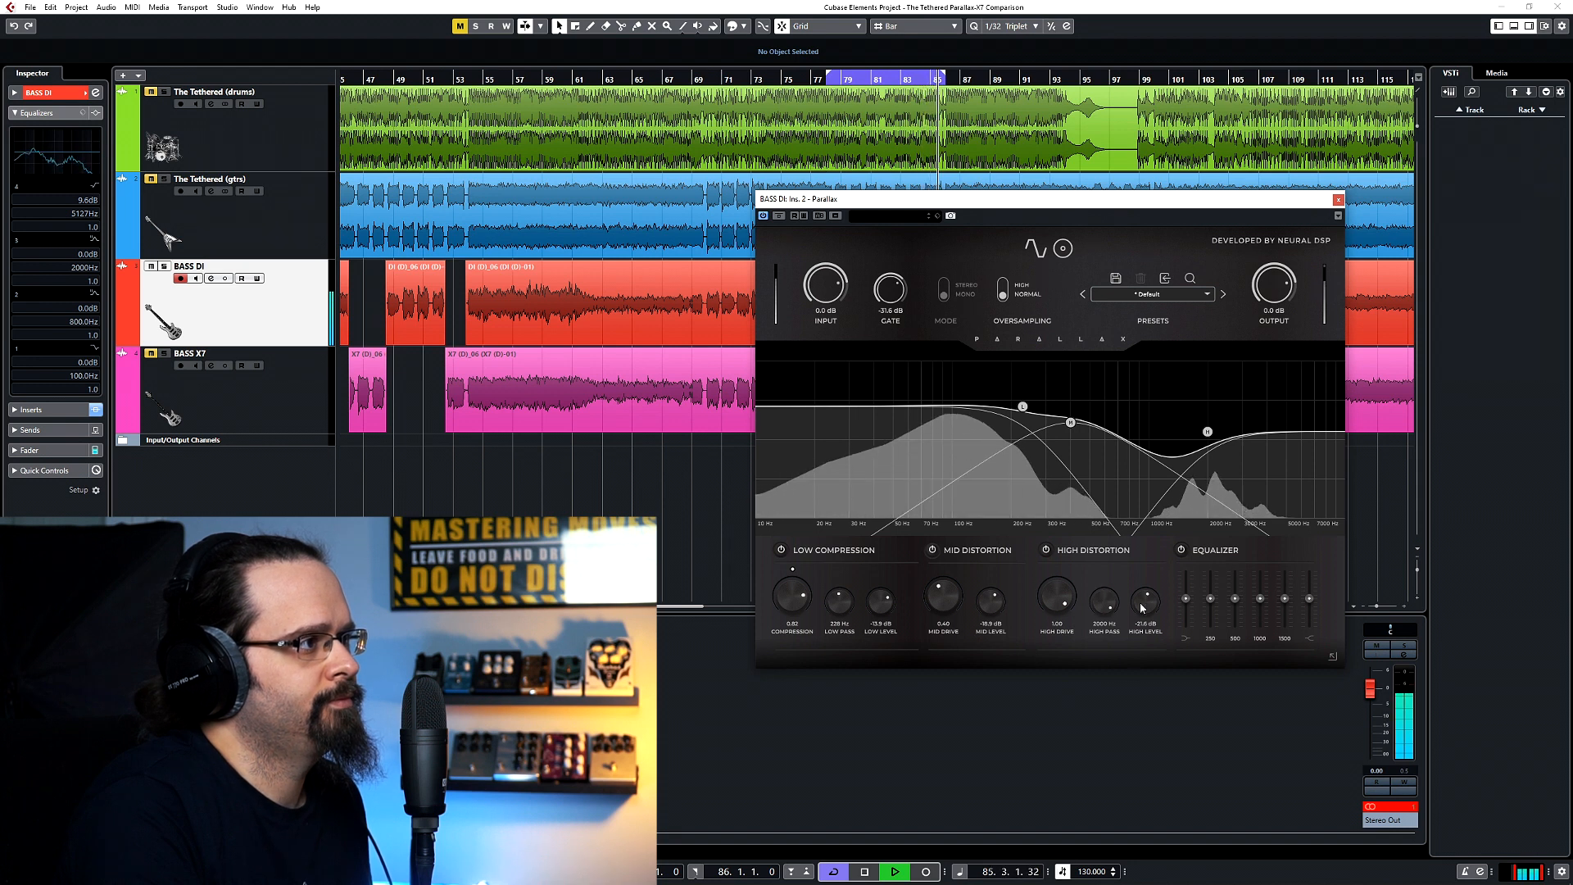
mouse_move(1206, 433)
left_mouse_down()
mouse_move(1046, 419)
mouse_move(1186, 448)
mouse_move(1230, 431)
mouse_move(1037, 477)
mouse_move(1201, 429)
mouse_move(1176, 434)
left_mouse_up()
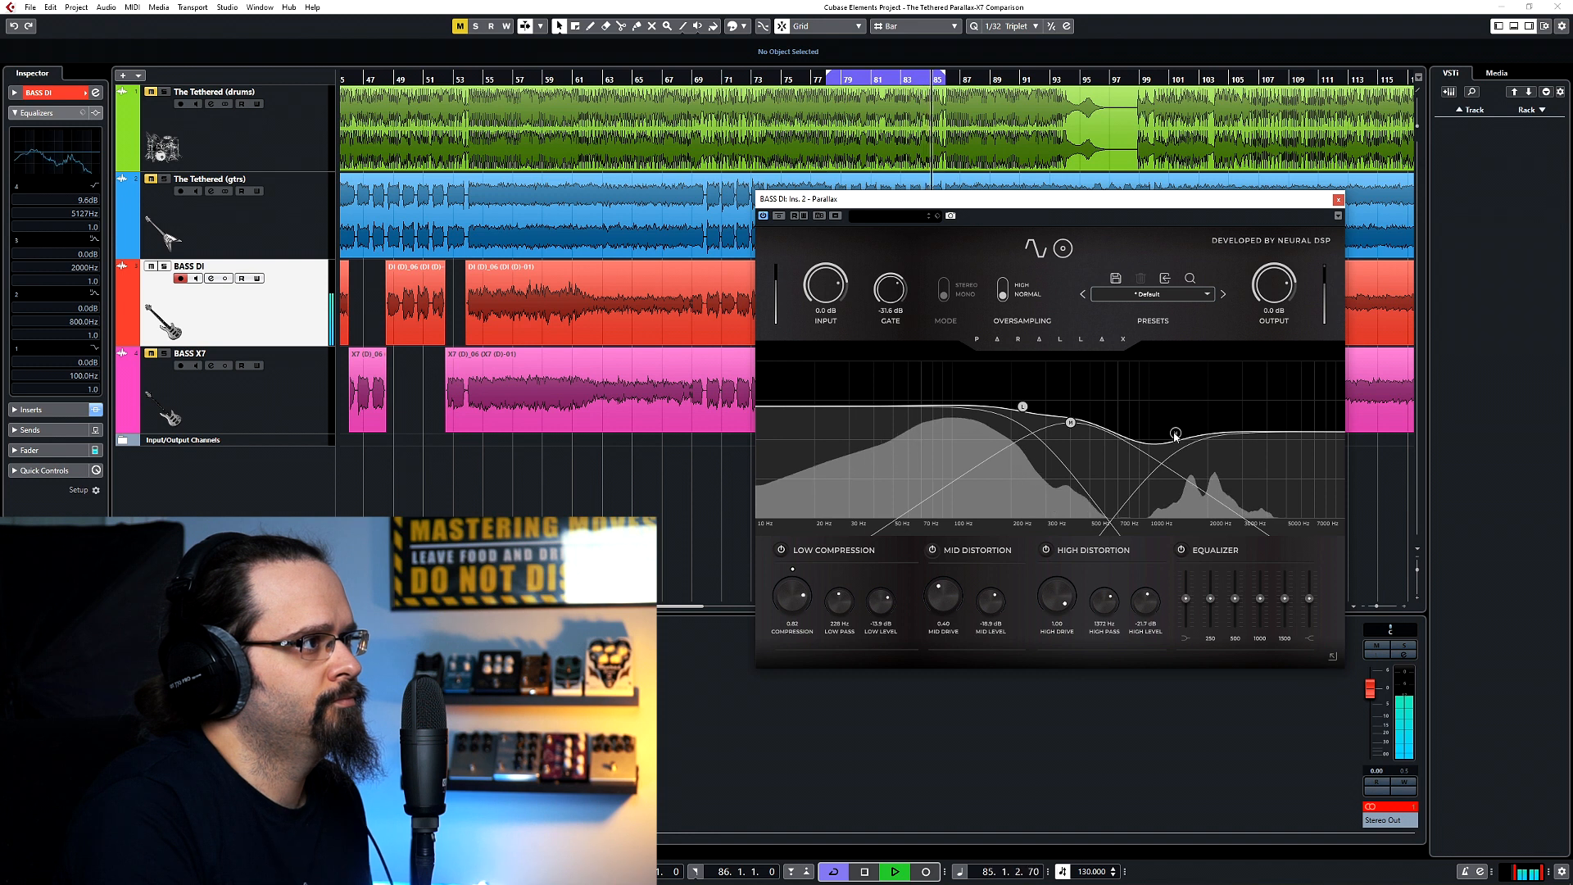
key("space")
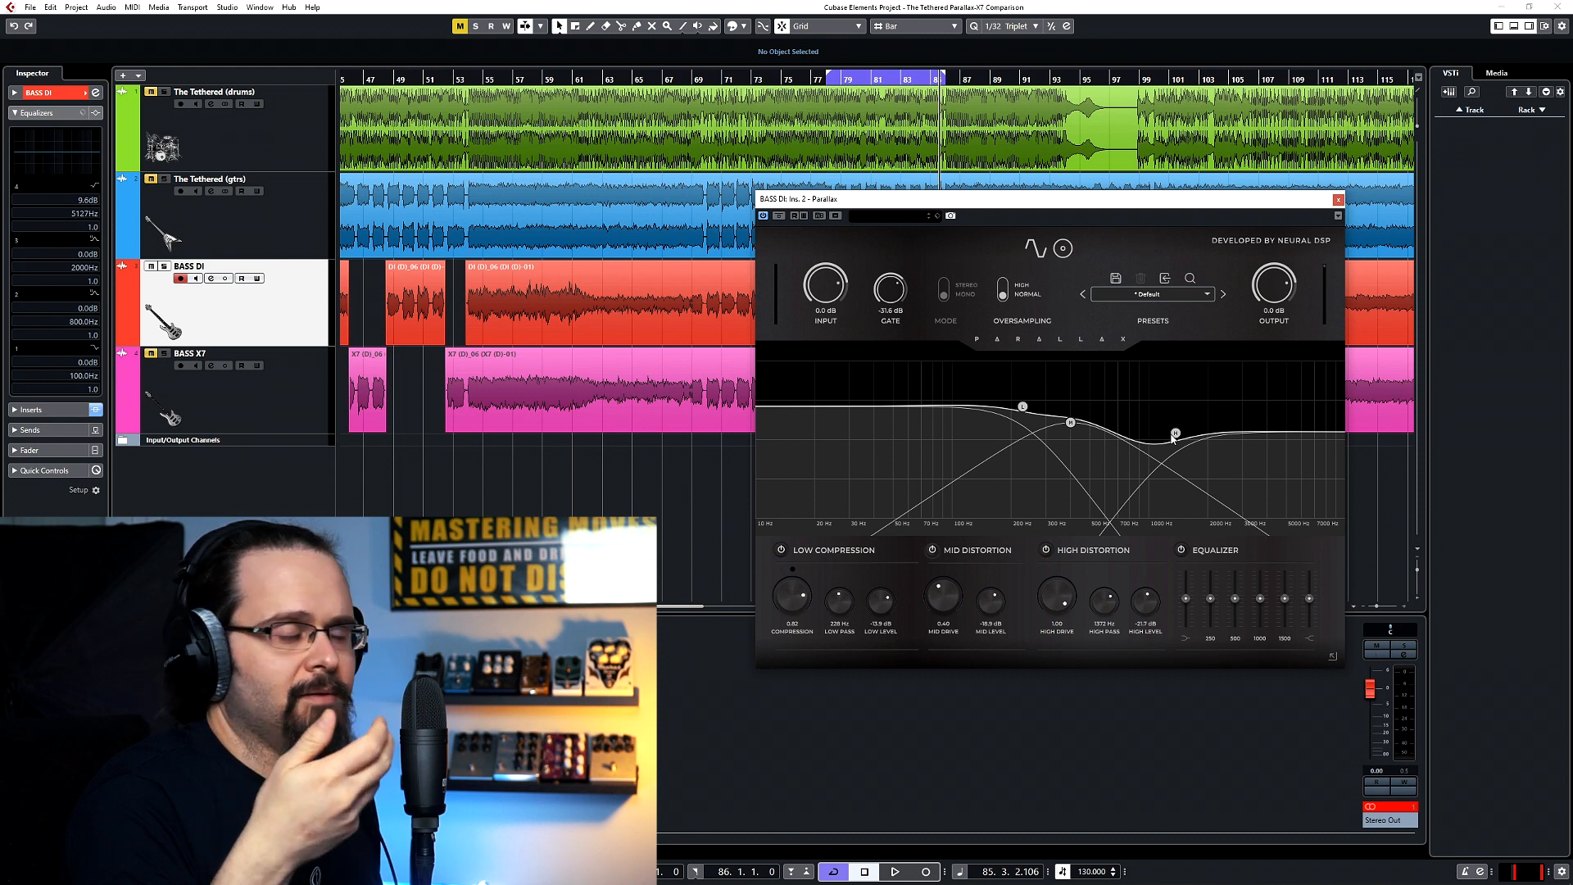
Unmute The Tethered (drums), play the loop, and slightly lower Parallax's 500 Hz equalizer band.
left_click(151, 92)
key("space")
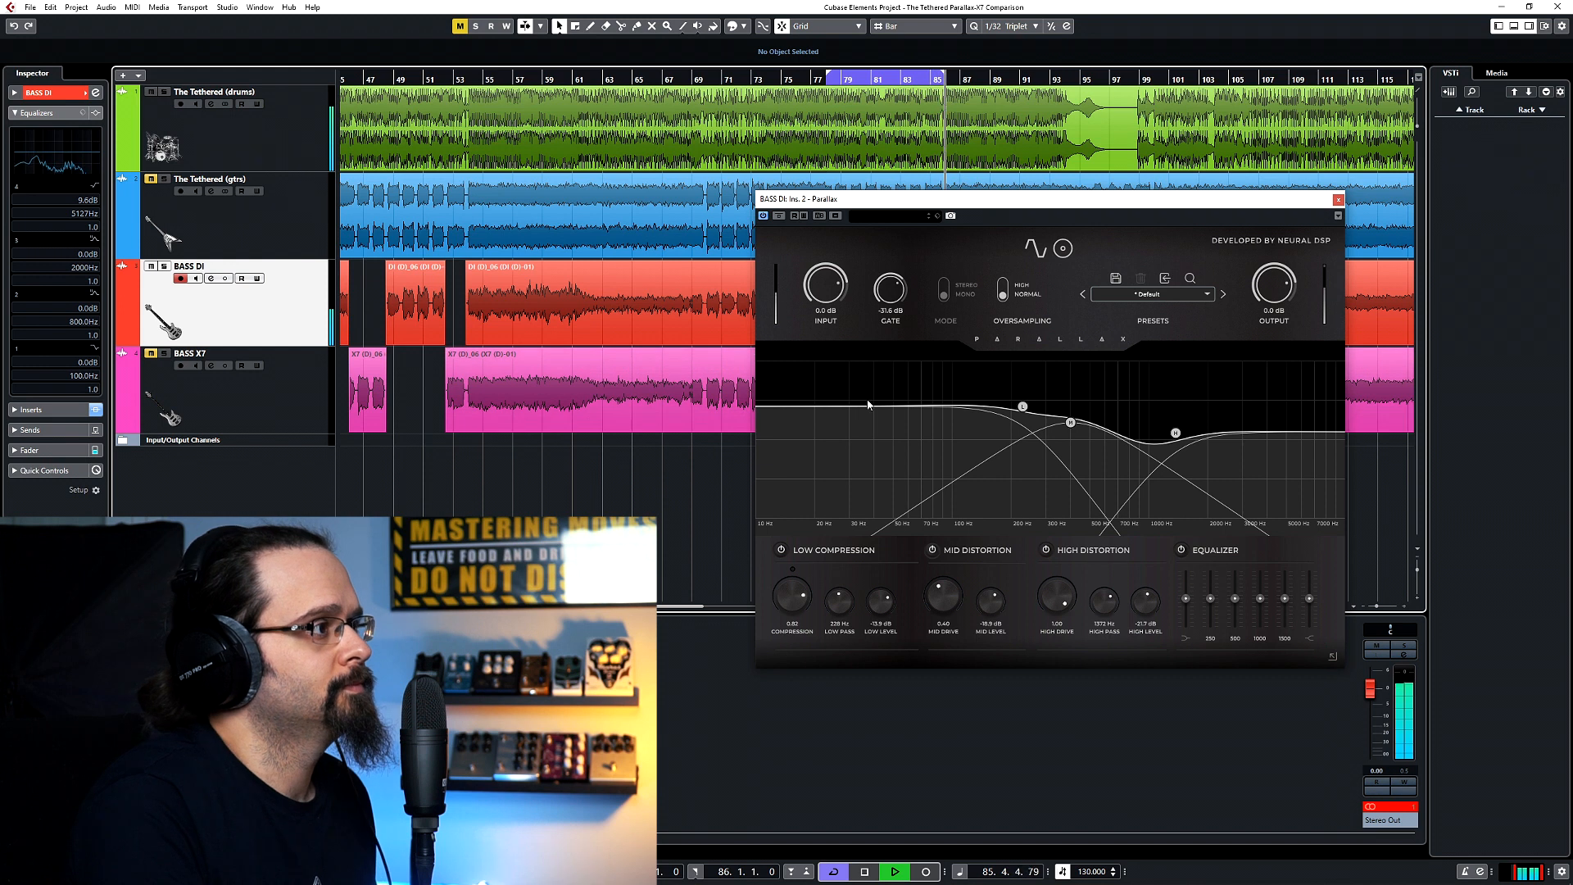
left_click_drag(1235, 599, 1234, 608)
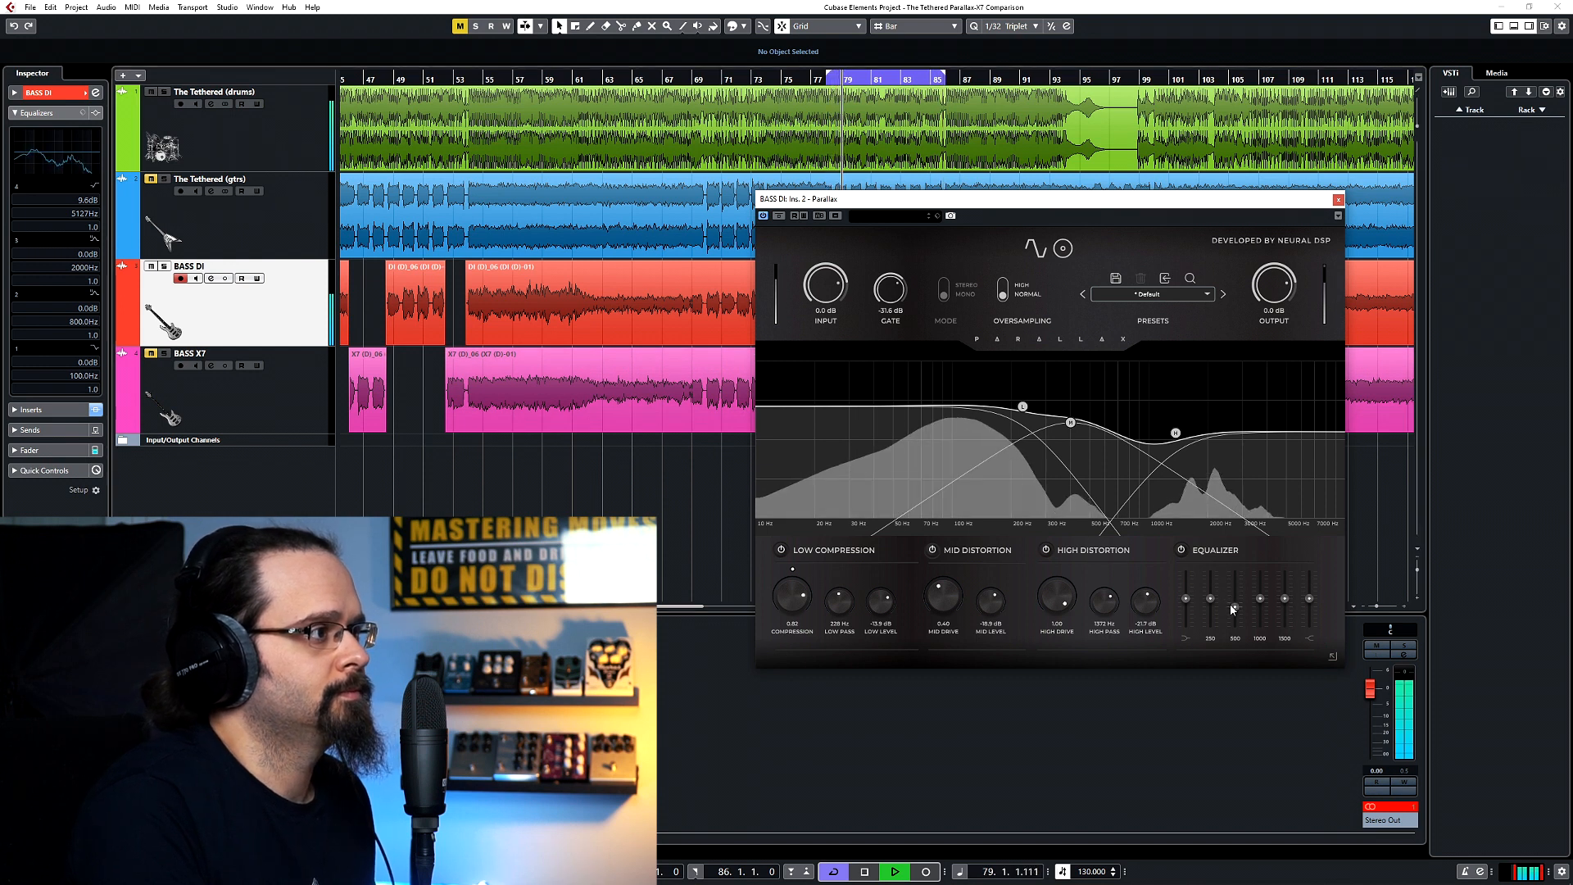
Set the mid level to about -15.4 dB, low level to about -10.6 dB, mid drive to about 0.58 and high drive to about 0.40.
left_click_drag(991, 603, 983, 588)
left_click_drag(876, 604, 961, 568)
left_click_drag(1049, 591, 1064, 677)
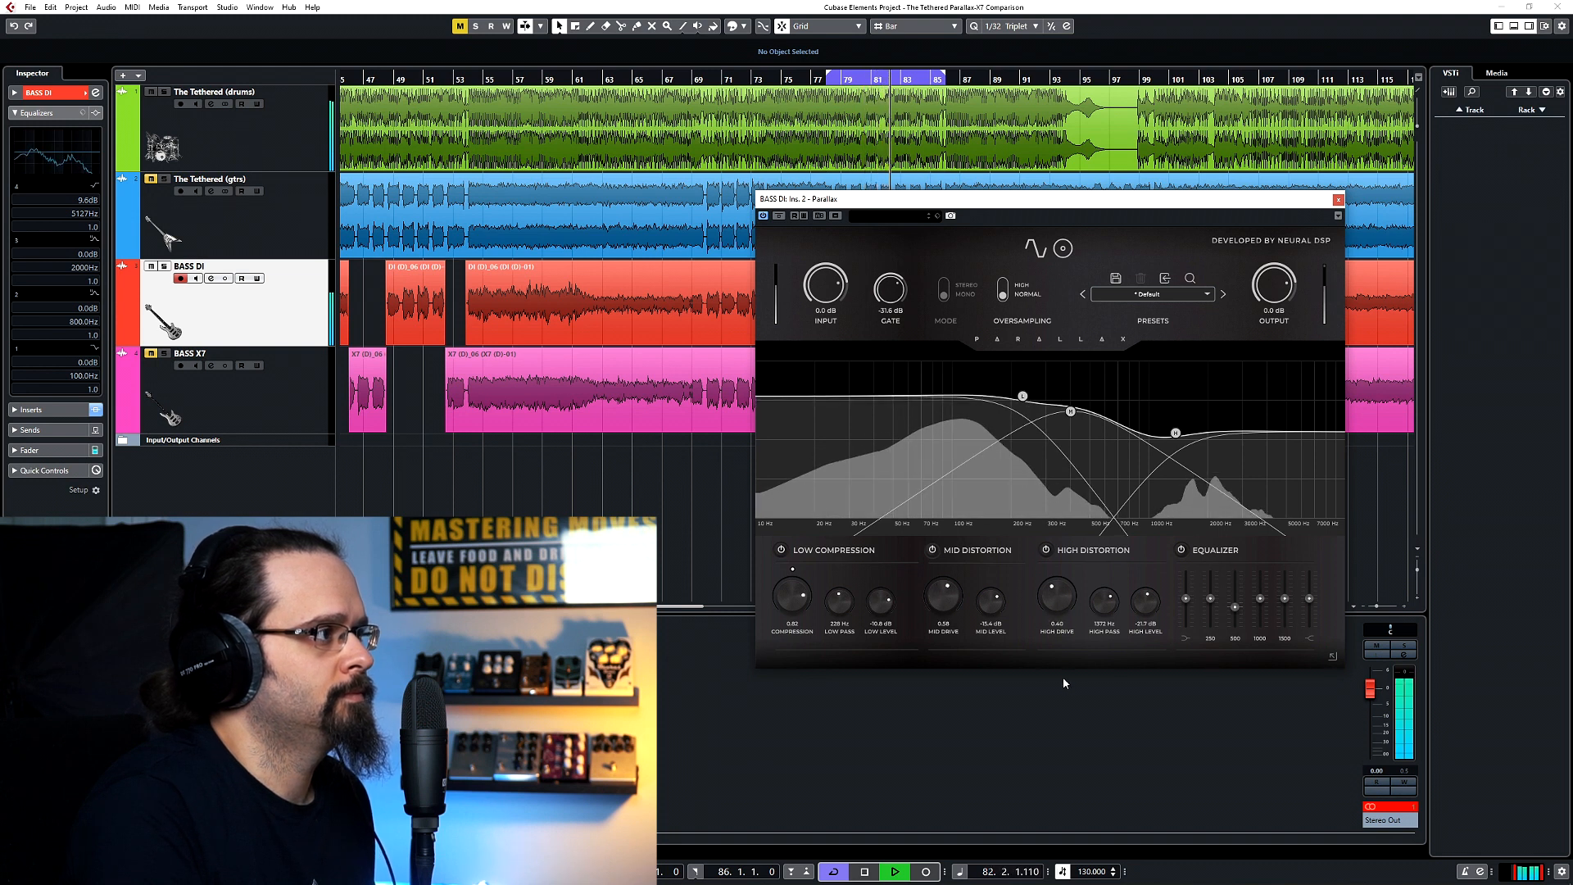
Lower the high-pass to about 1.2 kHz and high drive to about 0.22, and shape the equalizer's 500, 1000 and 1500 Hz bands.
mouse_move(1111, 607)
left_mouse_down()
mouse_move(1084, 672)
mouse_move(1134, 631)
mouse_move(1119, 567)
mouse_move(1142, 587)
mouse_move(1106, 583)
mouse_move(1104, 633)
mouse_move(1135, 608)
left_mouse_up()
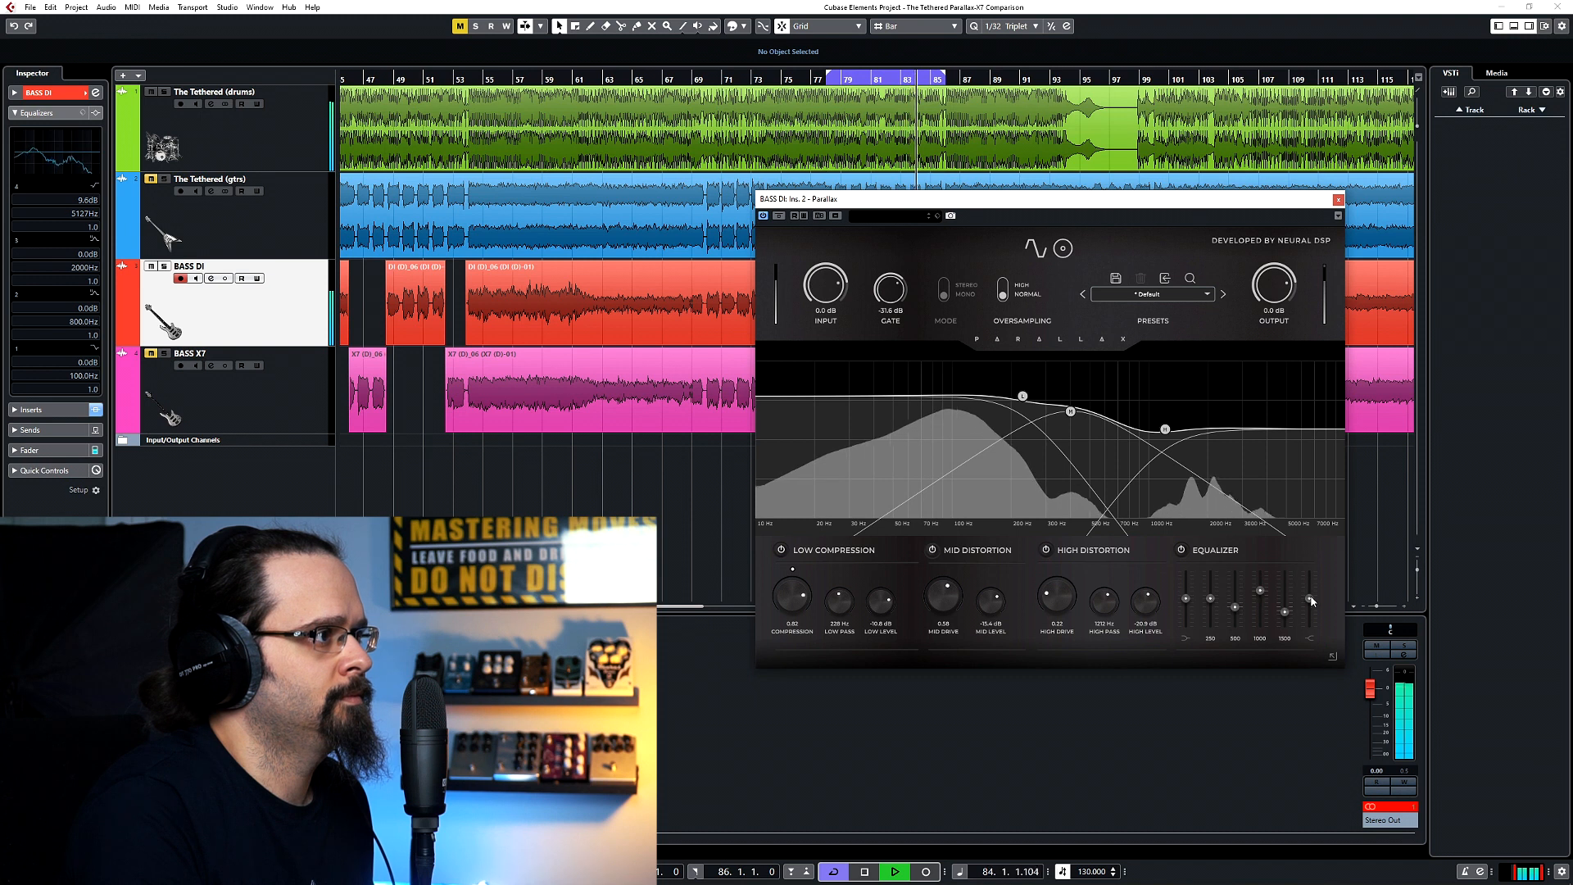
left_click_drag(1233, 605, 1233, 600)
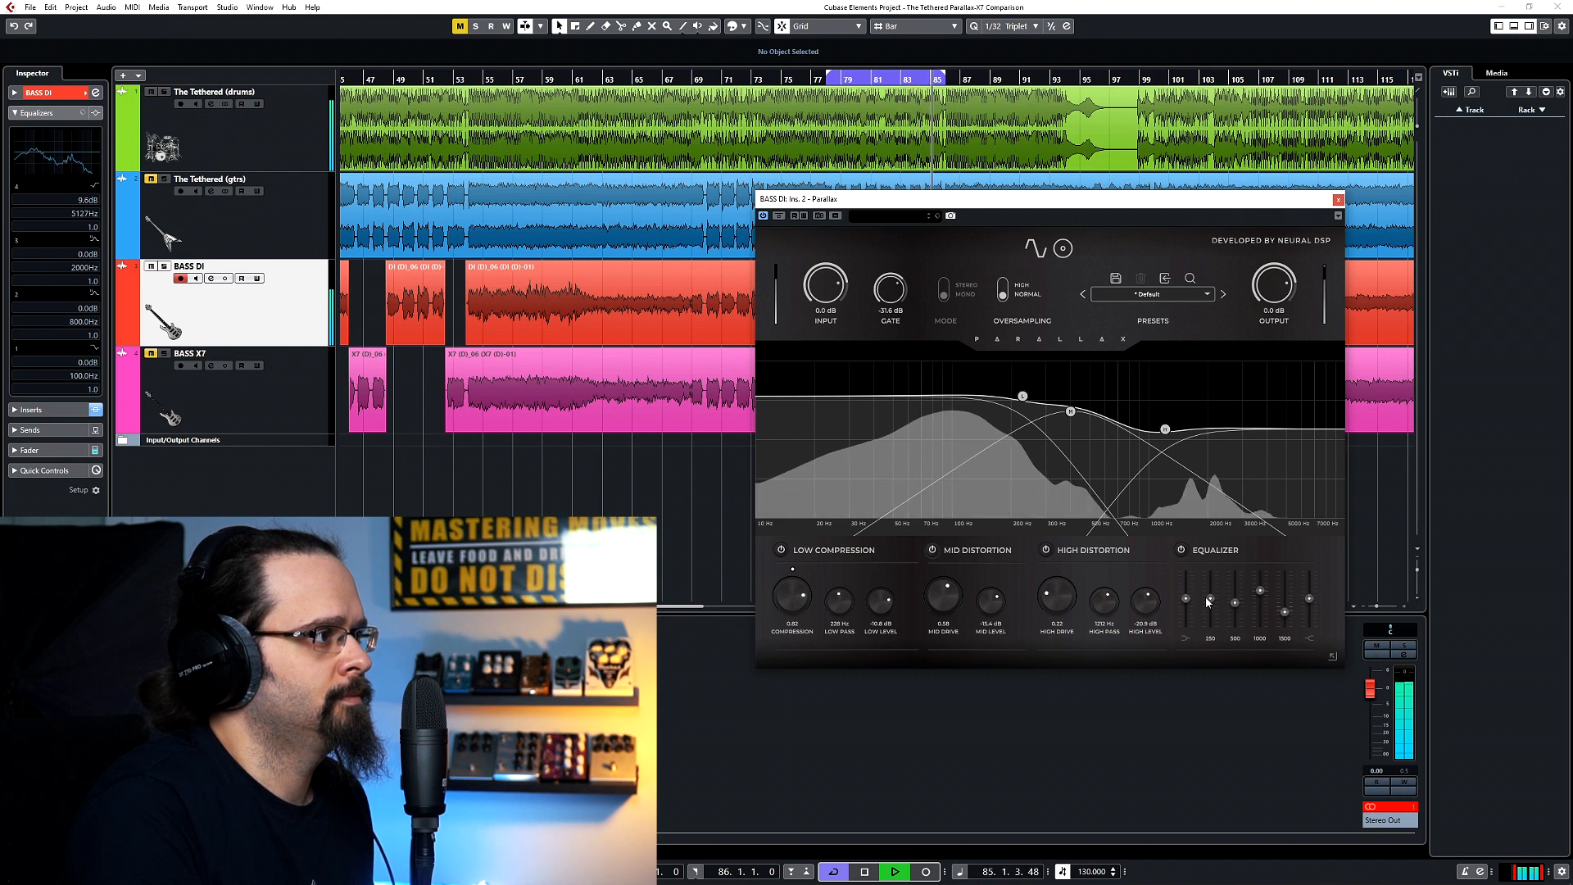
Rebalance the levels to low -8.1 dB, mid -12.9 dB and high -18.4 dB, with mid drive about 0.46 and high drive about 0.79.
left_click_drag(881, 603, 880, 597)
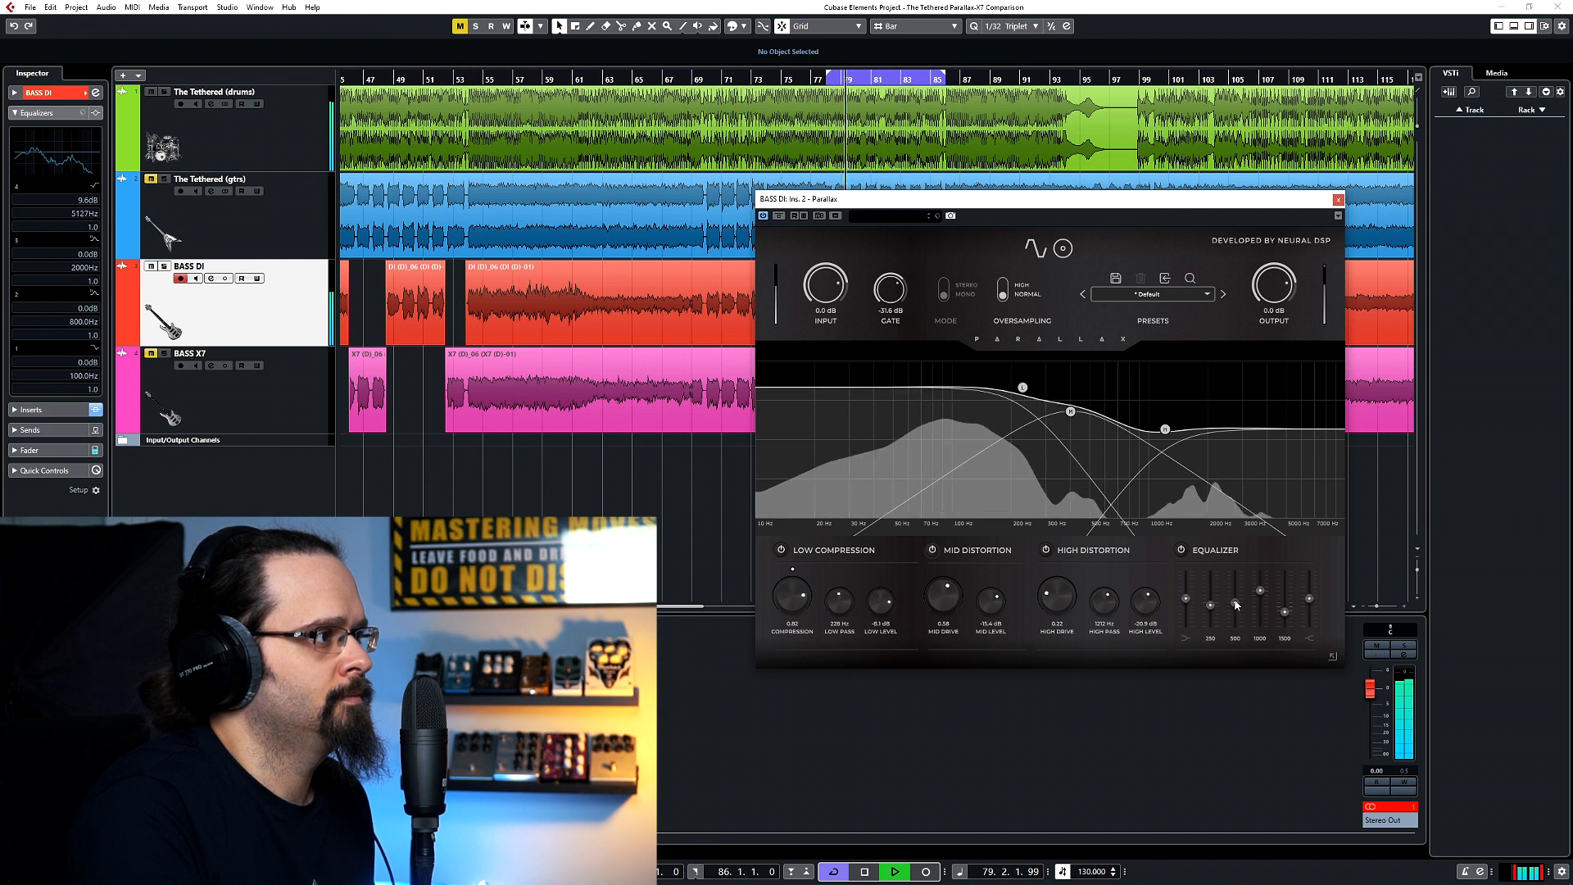
left_click_drag(986, 610, 936, 562)
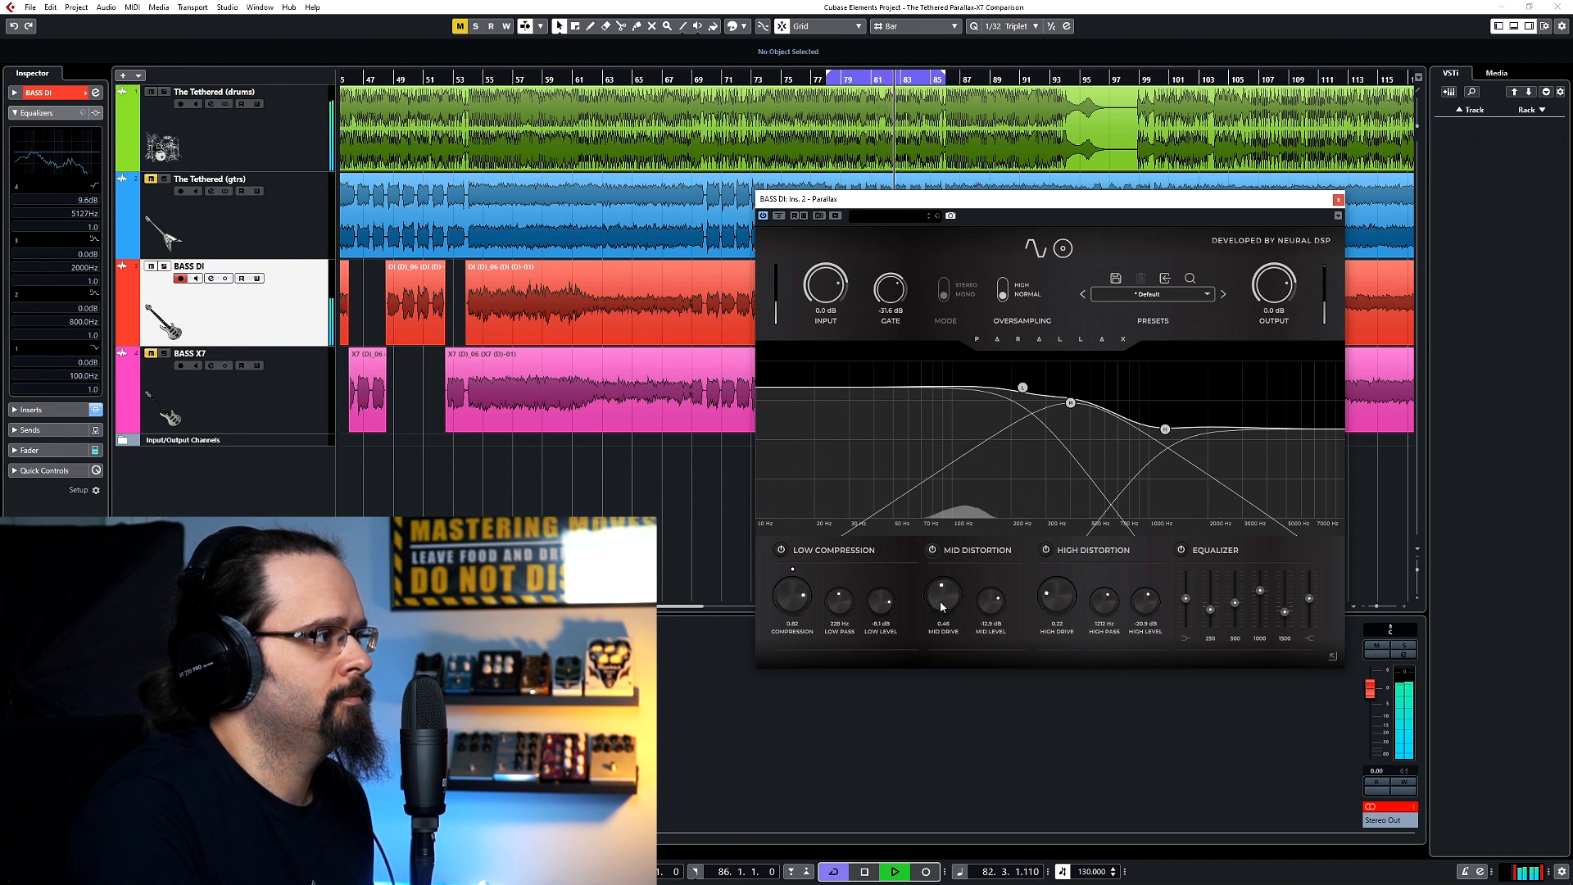
left_click_drag(1054, 521, 1054, 518)
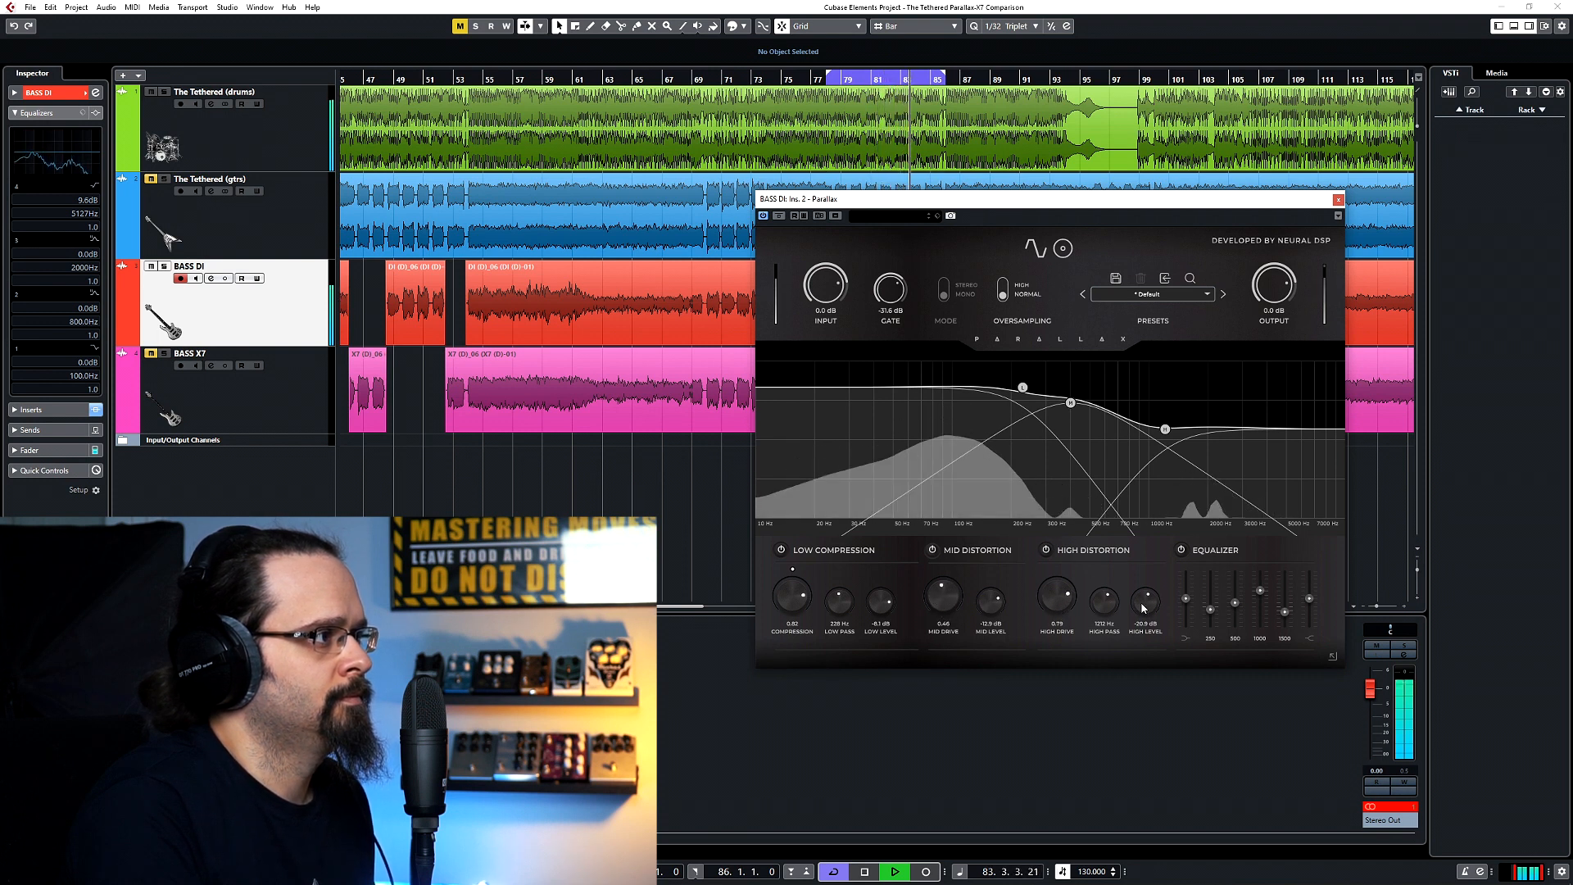
left_click_drag(1143, 607, 1144, 600)
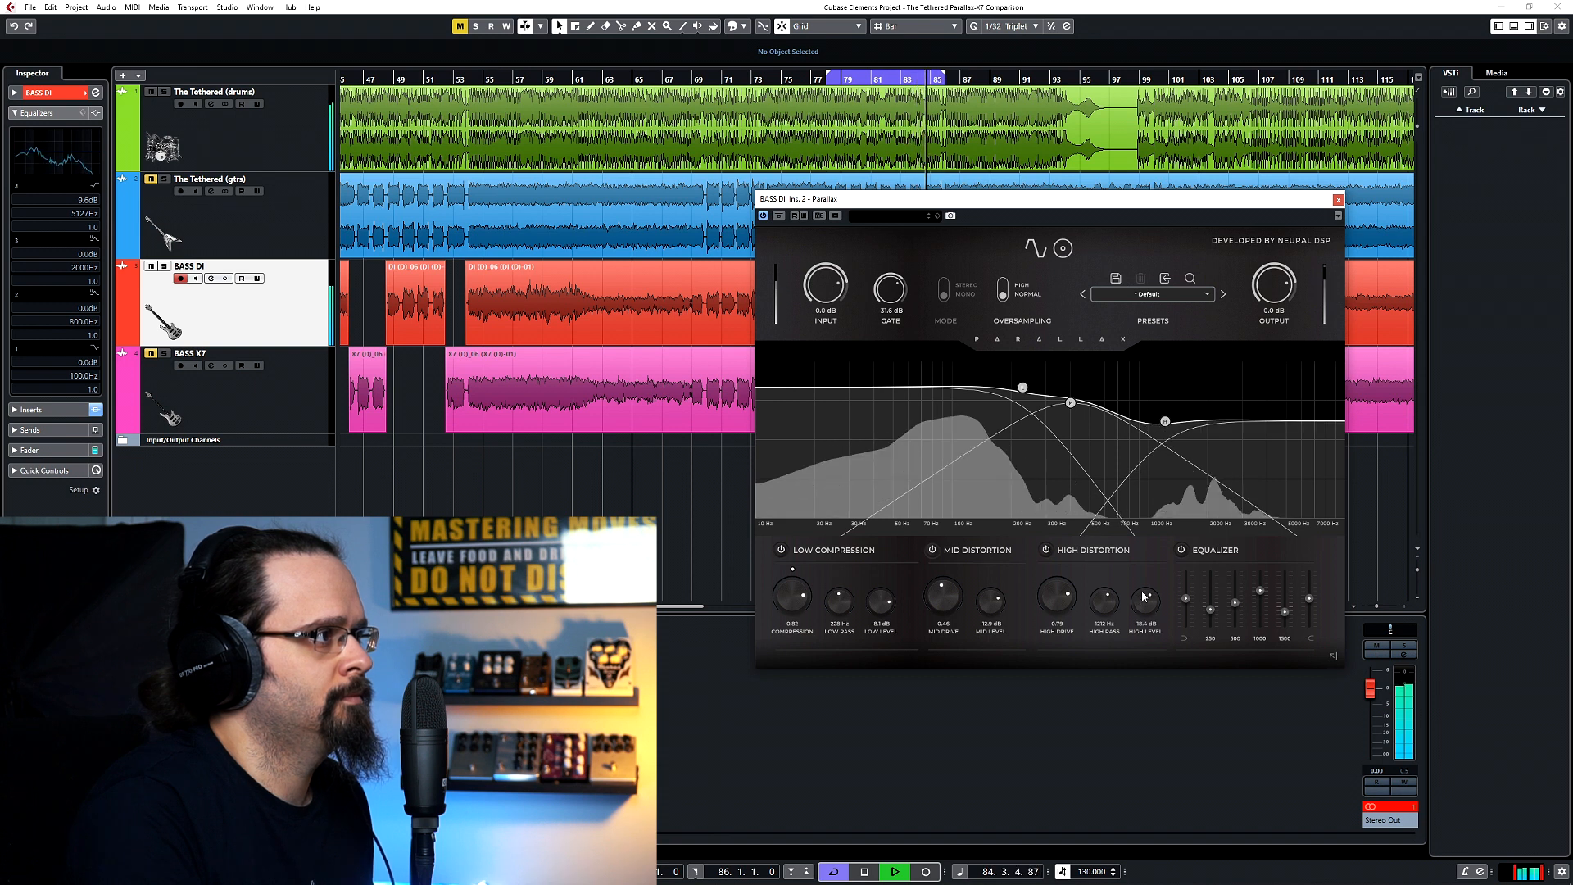
Set the high-pass to about 870 Hz, high level to about -20.9 dB and gate to about -28.1 dB, checking against The Tethered (gtrs).
left_click(151, 179)
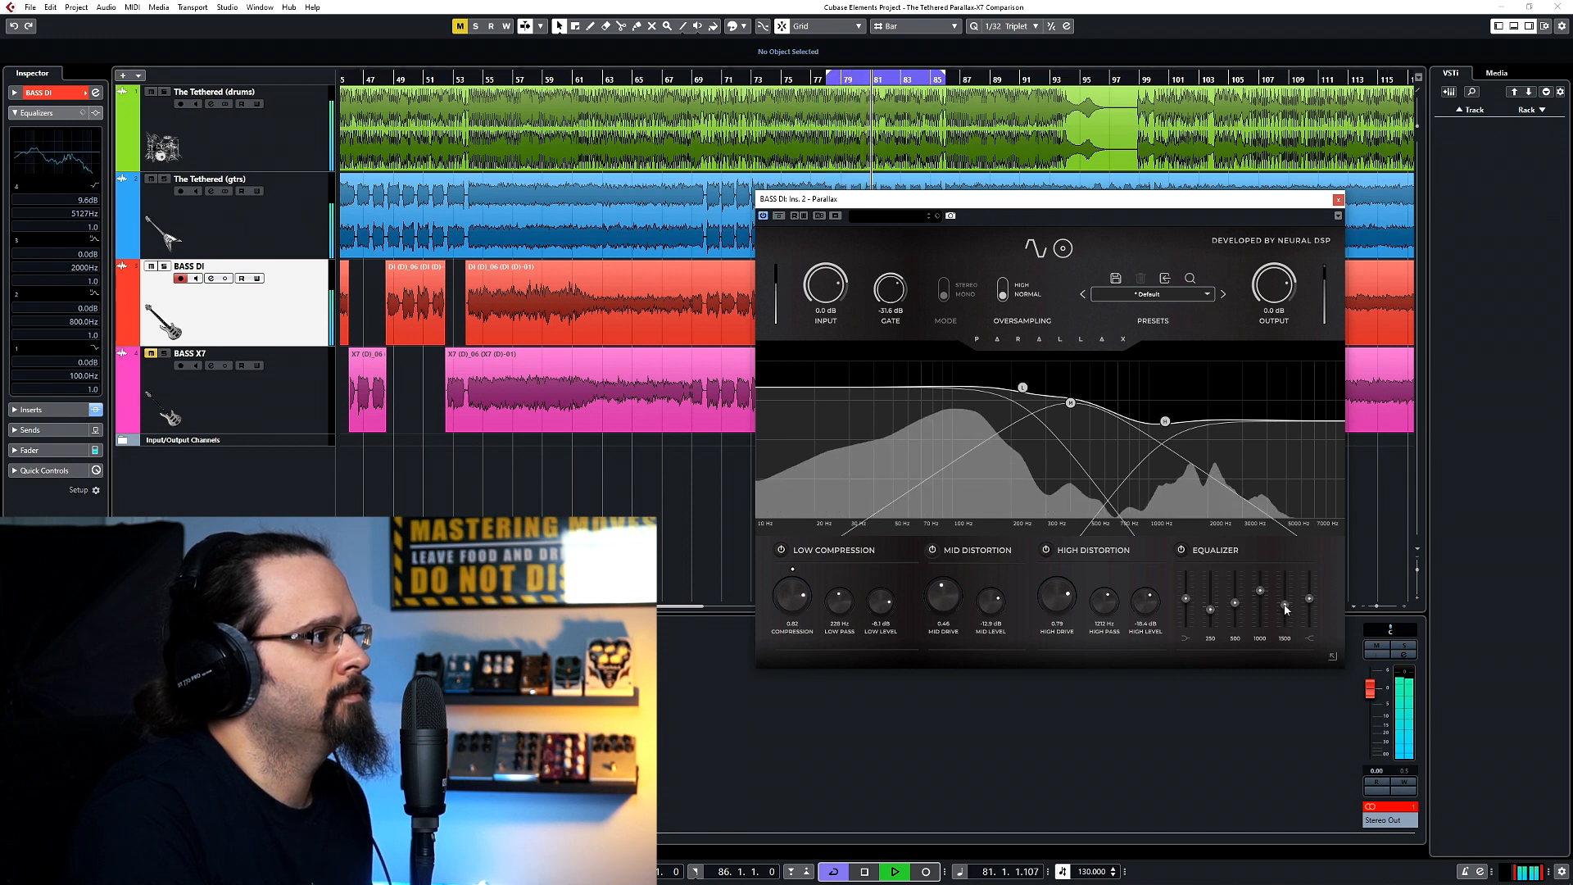
left_click_drag(1310, 599, 1308, 606)
left_click_drag(1143, 599, 1089, 630)
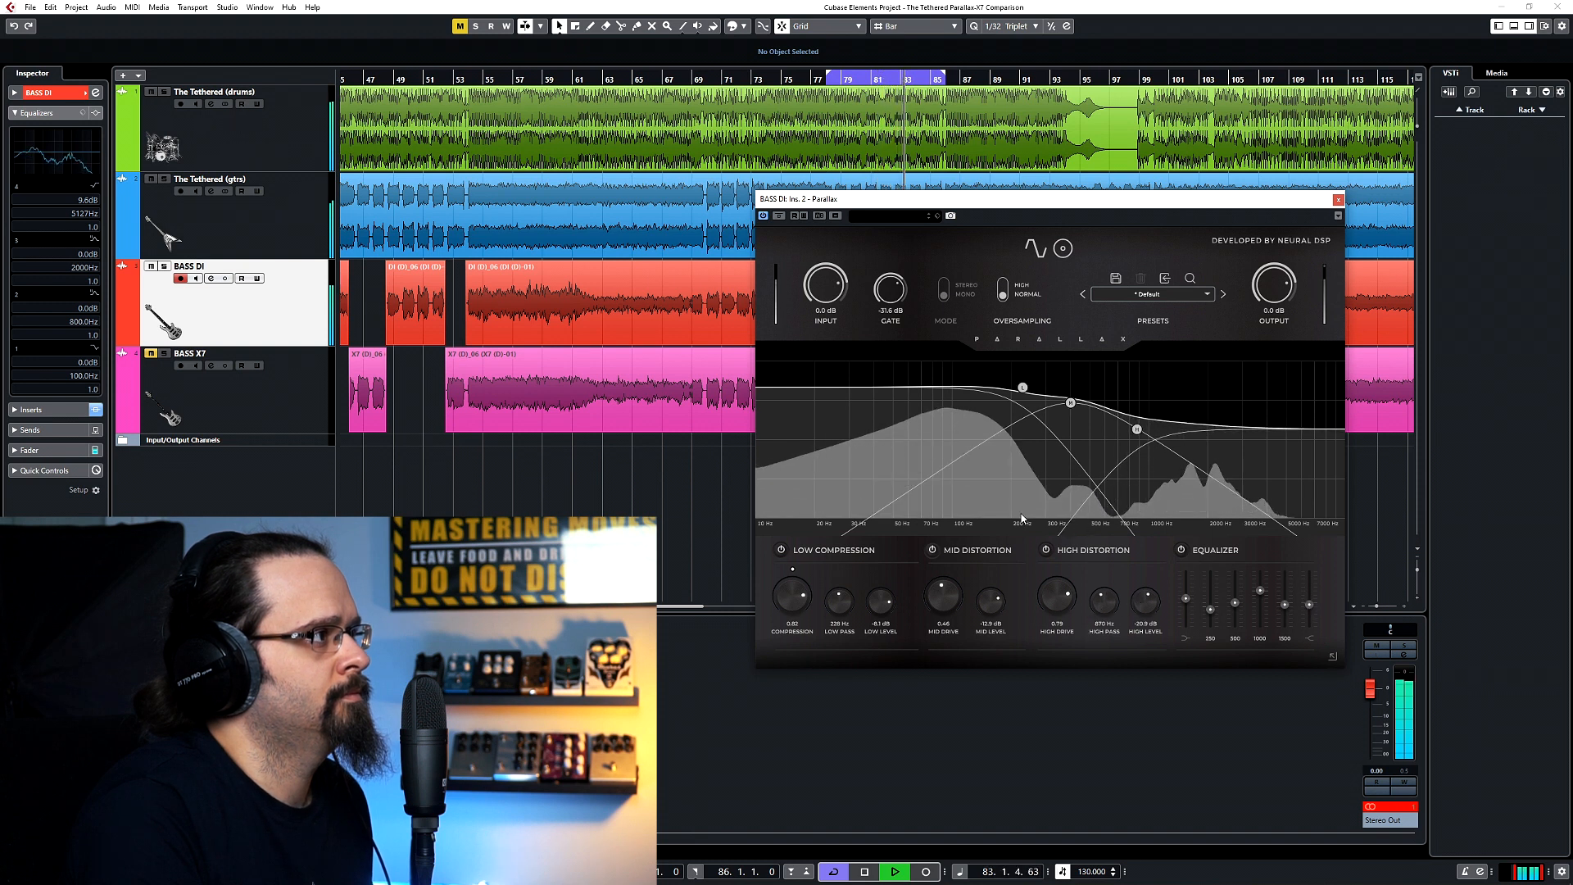
left_click_drag(881, 302, 883, 288)
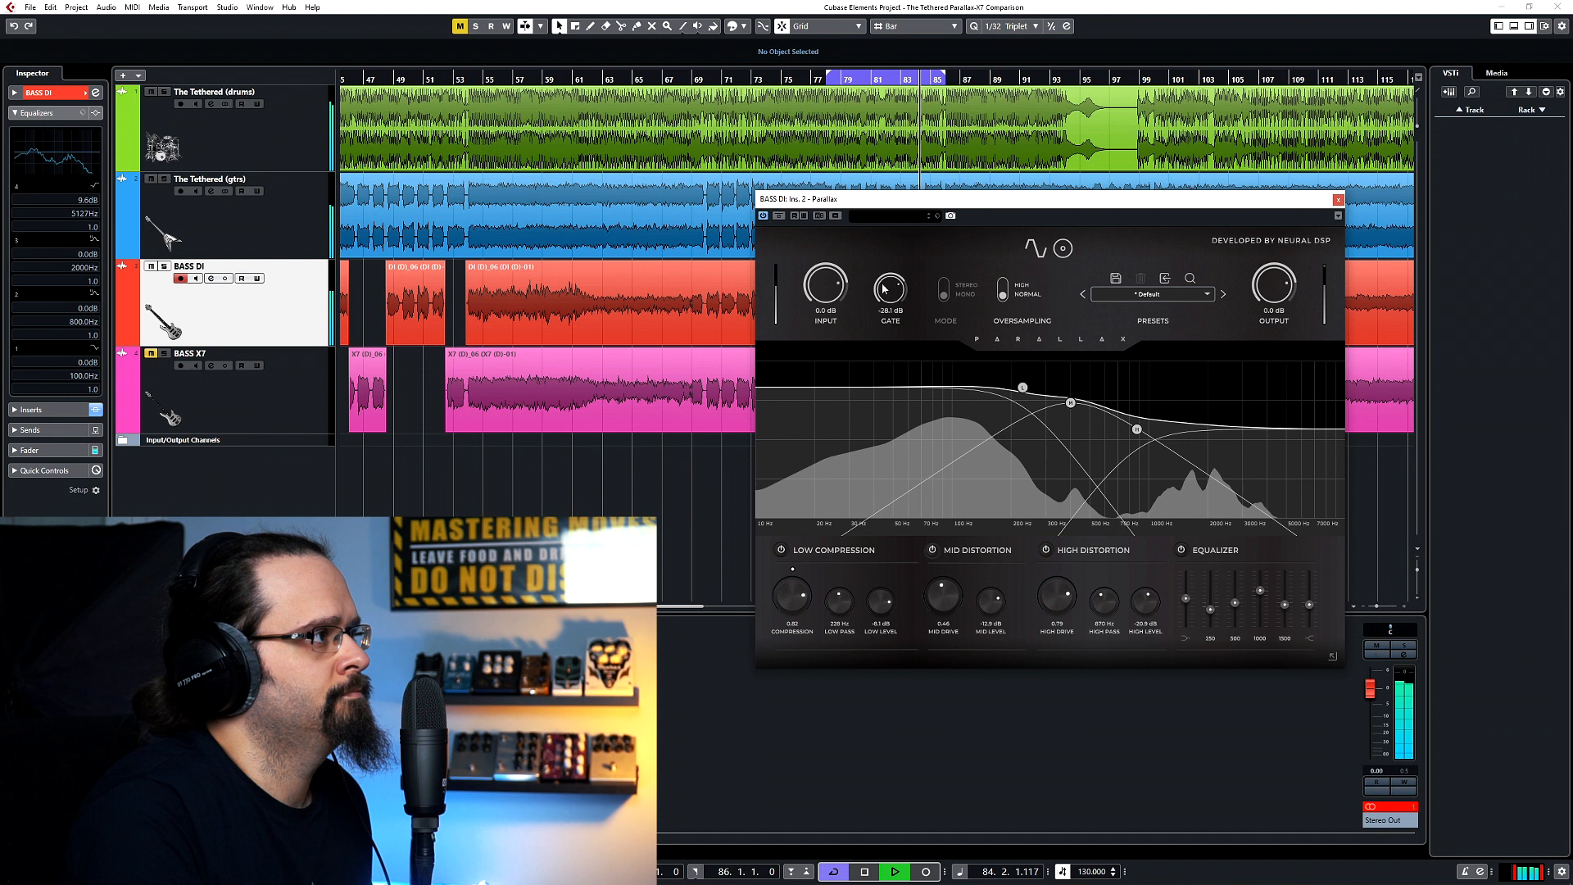
left_click(151, 179)
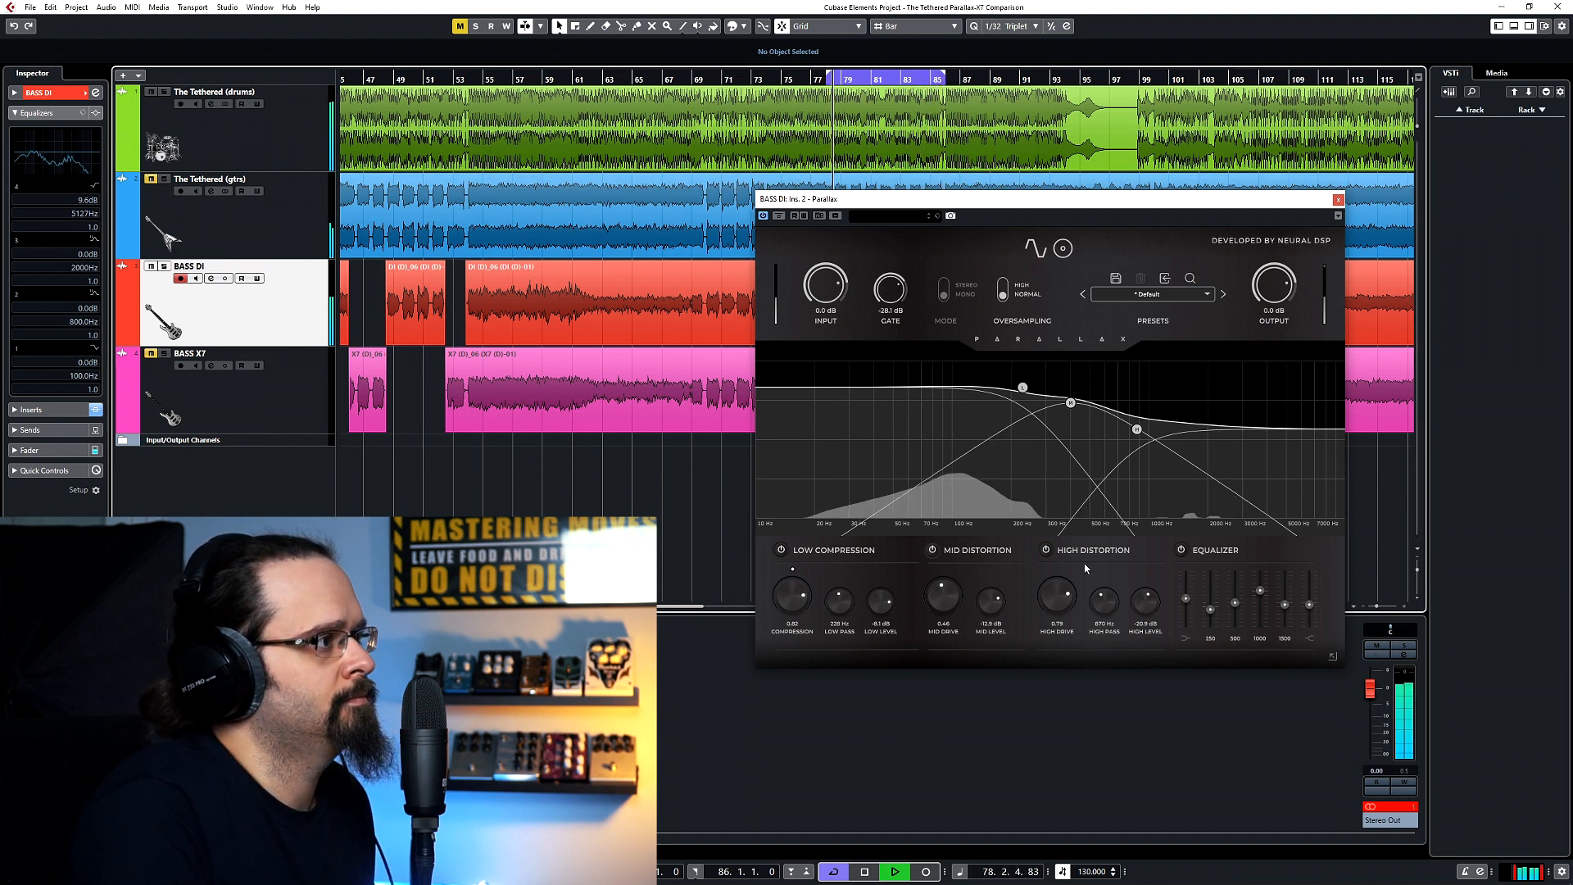
Lower the high distortion's high-pass and level further, raise the 500 Hz band, reduce the 1000 and 1500 Hz bands, and stop playback.
mouse_move(1146, 605)
left_mouse_down()
mouse_move(1139, 620)
mouse_move(1099, 612)
mouse_move(1132, 626)
left_mouse_up()
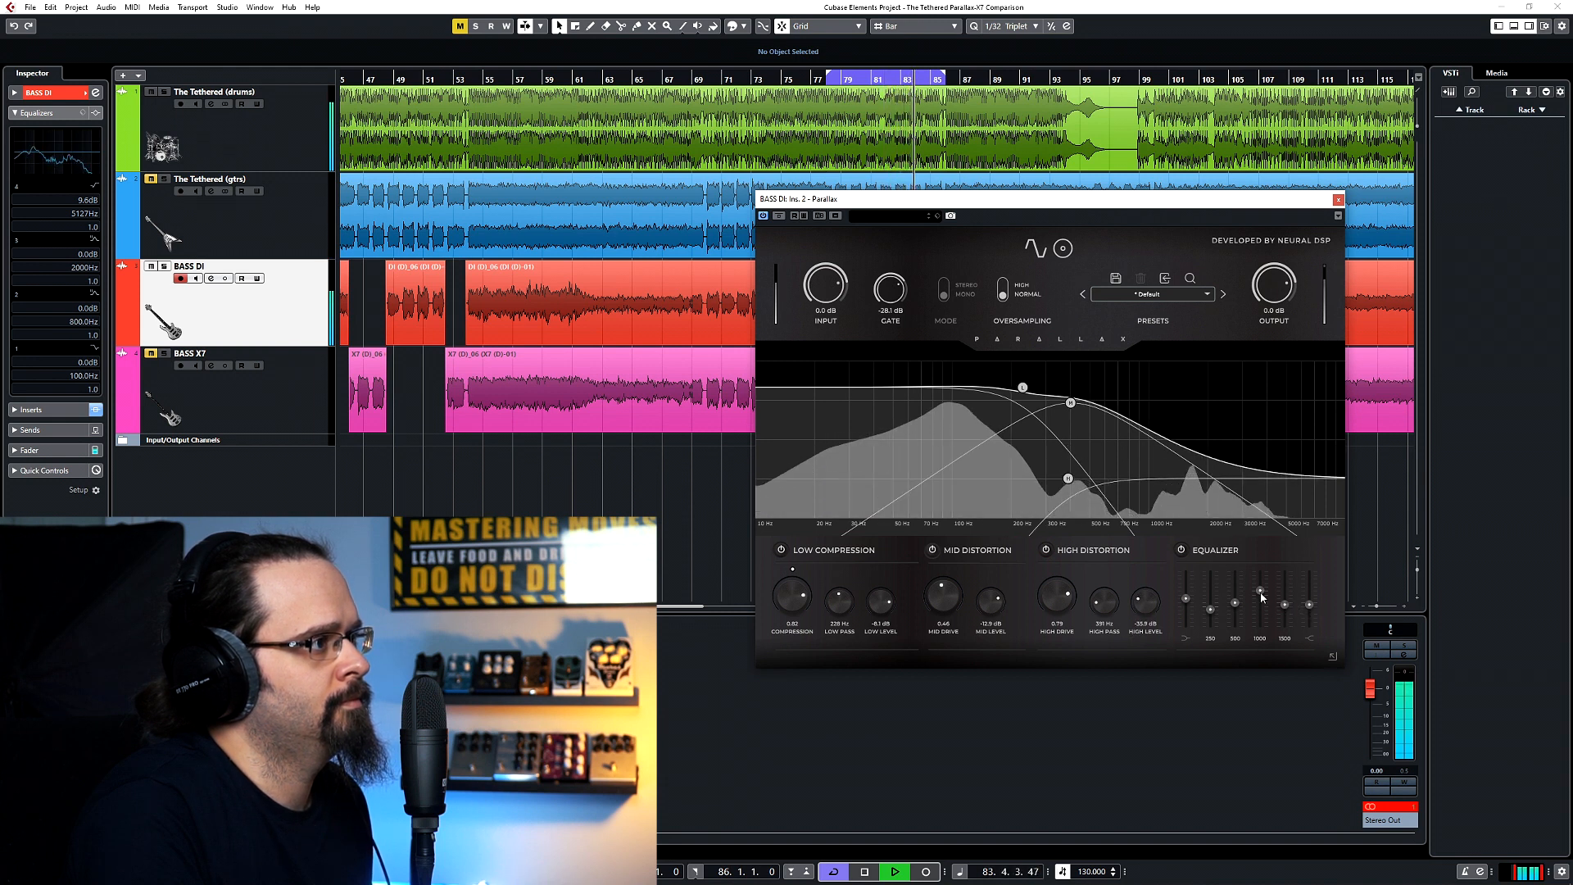
left_click_drag(1311, 606, 1237, 588)
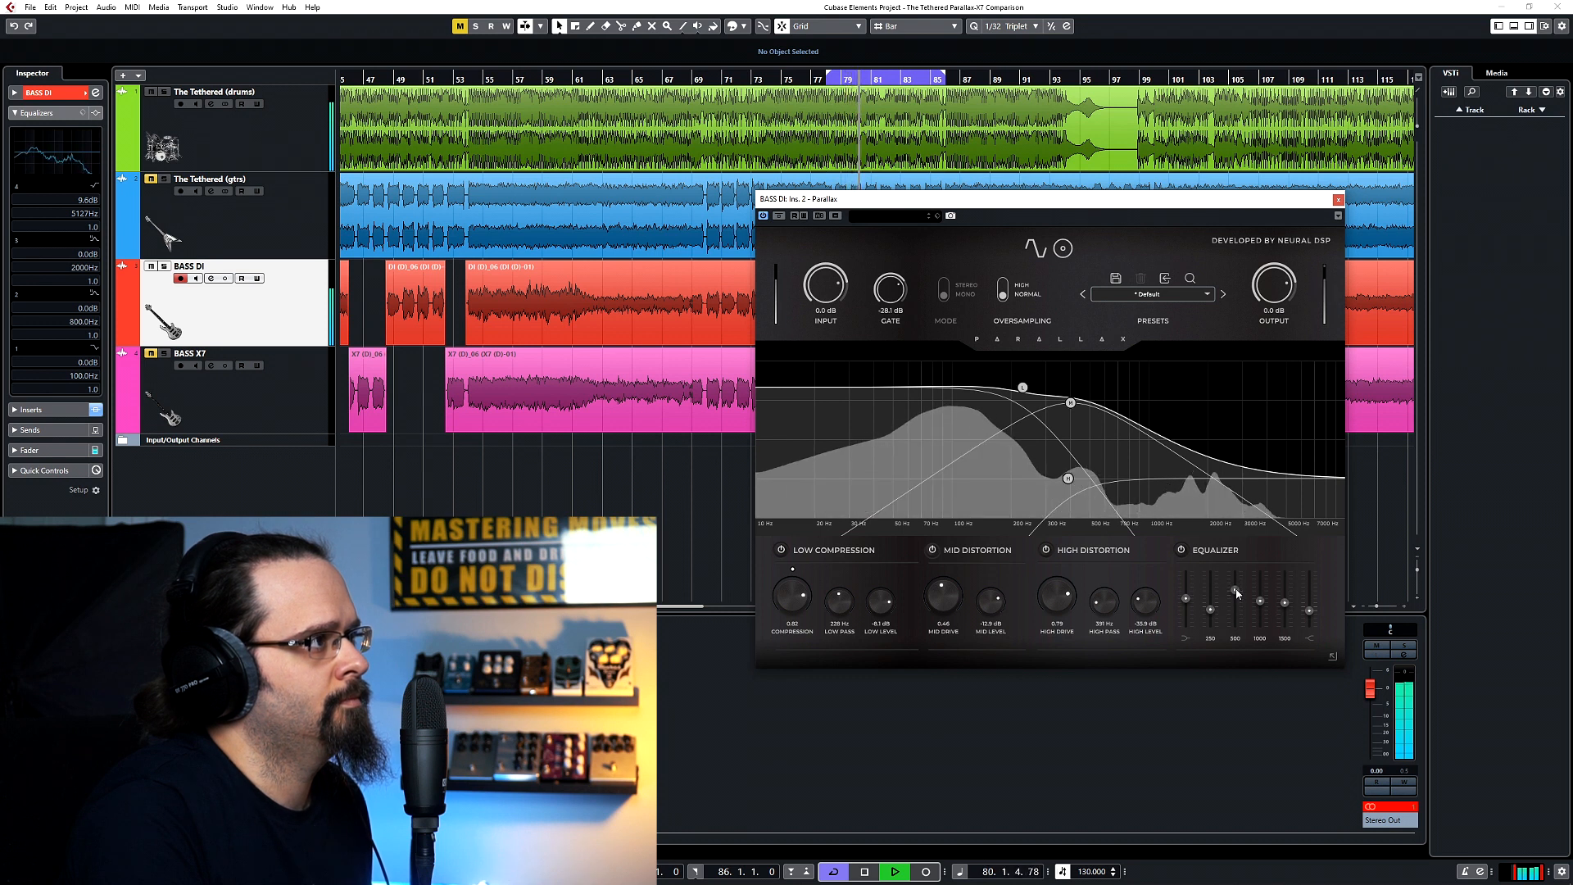
left_click_drag(1310, 610, 1259, 599)
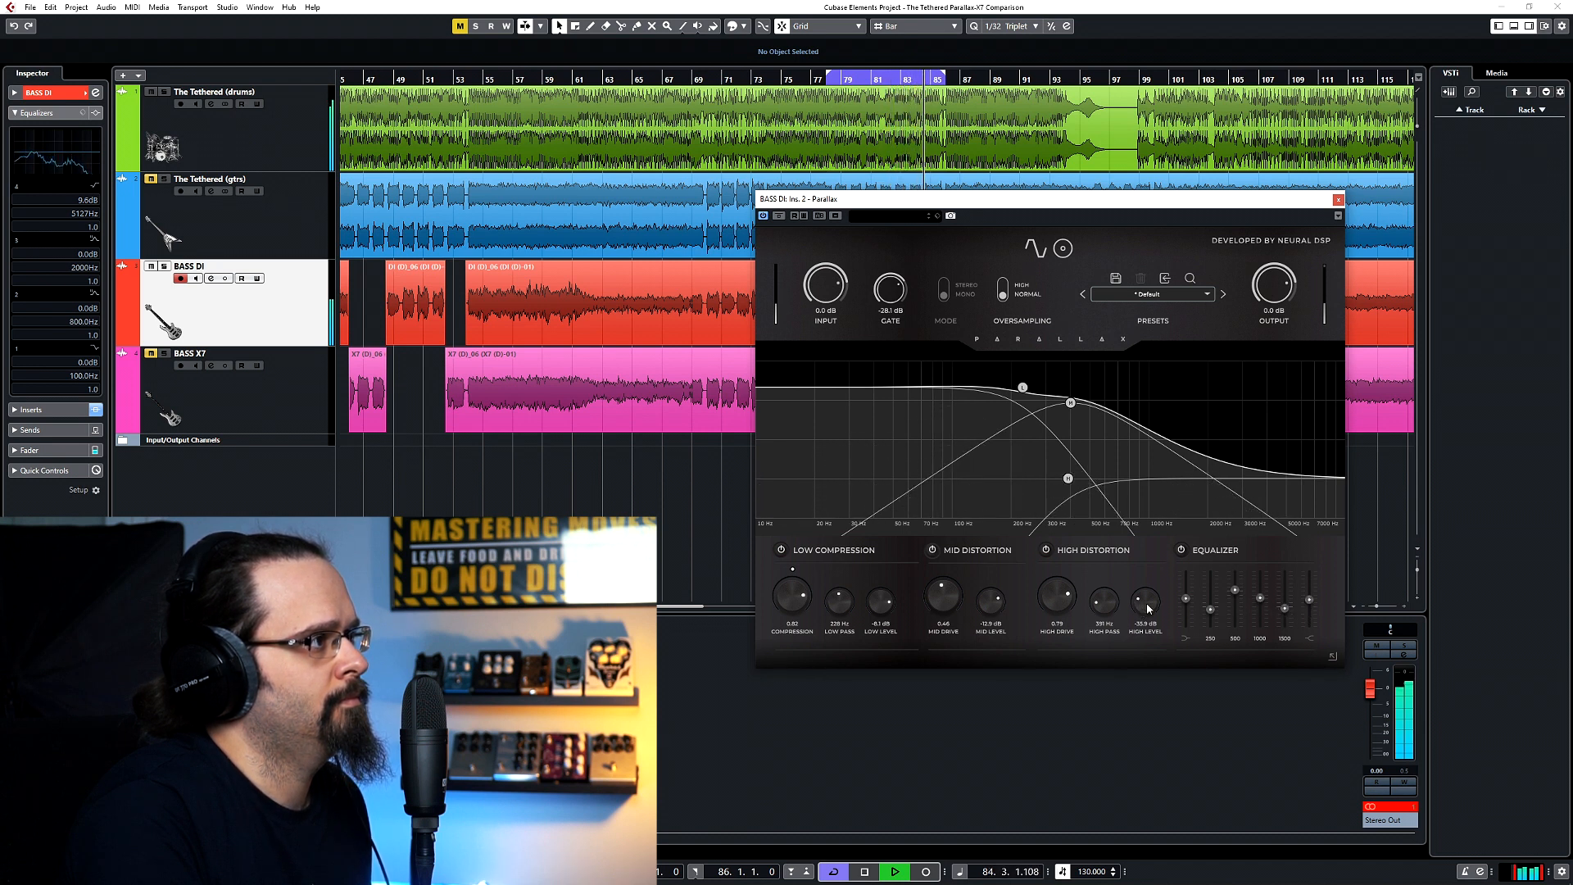
key("space")
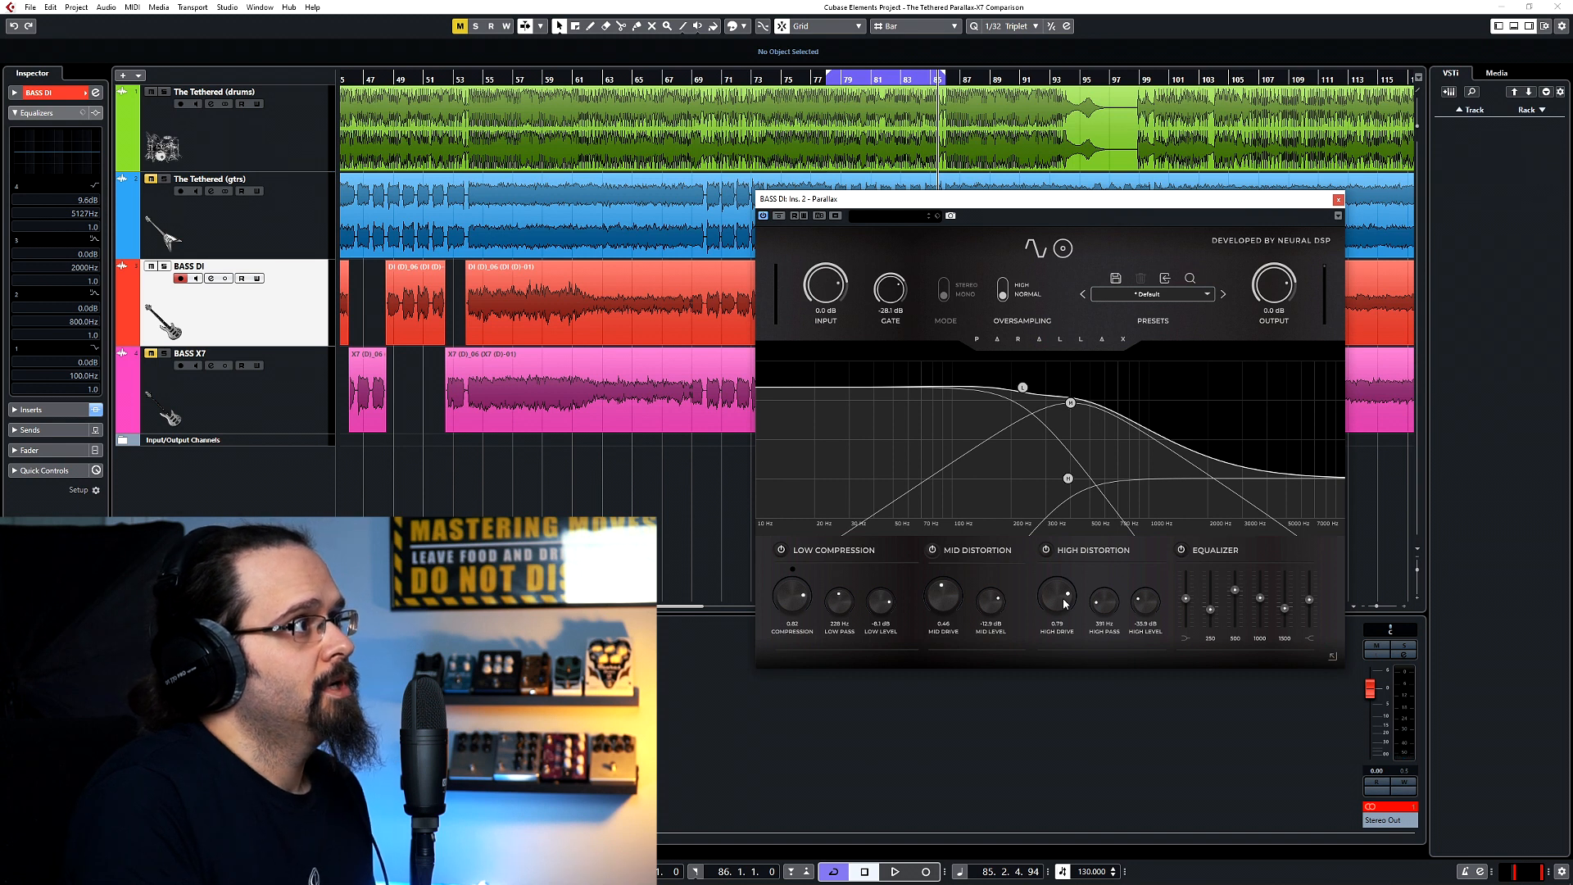
Show Parallax's cabinet section and switch off the second microphone, Ribbon 121.
left_click(1063, 249)
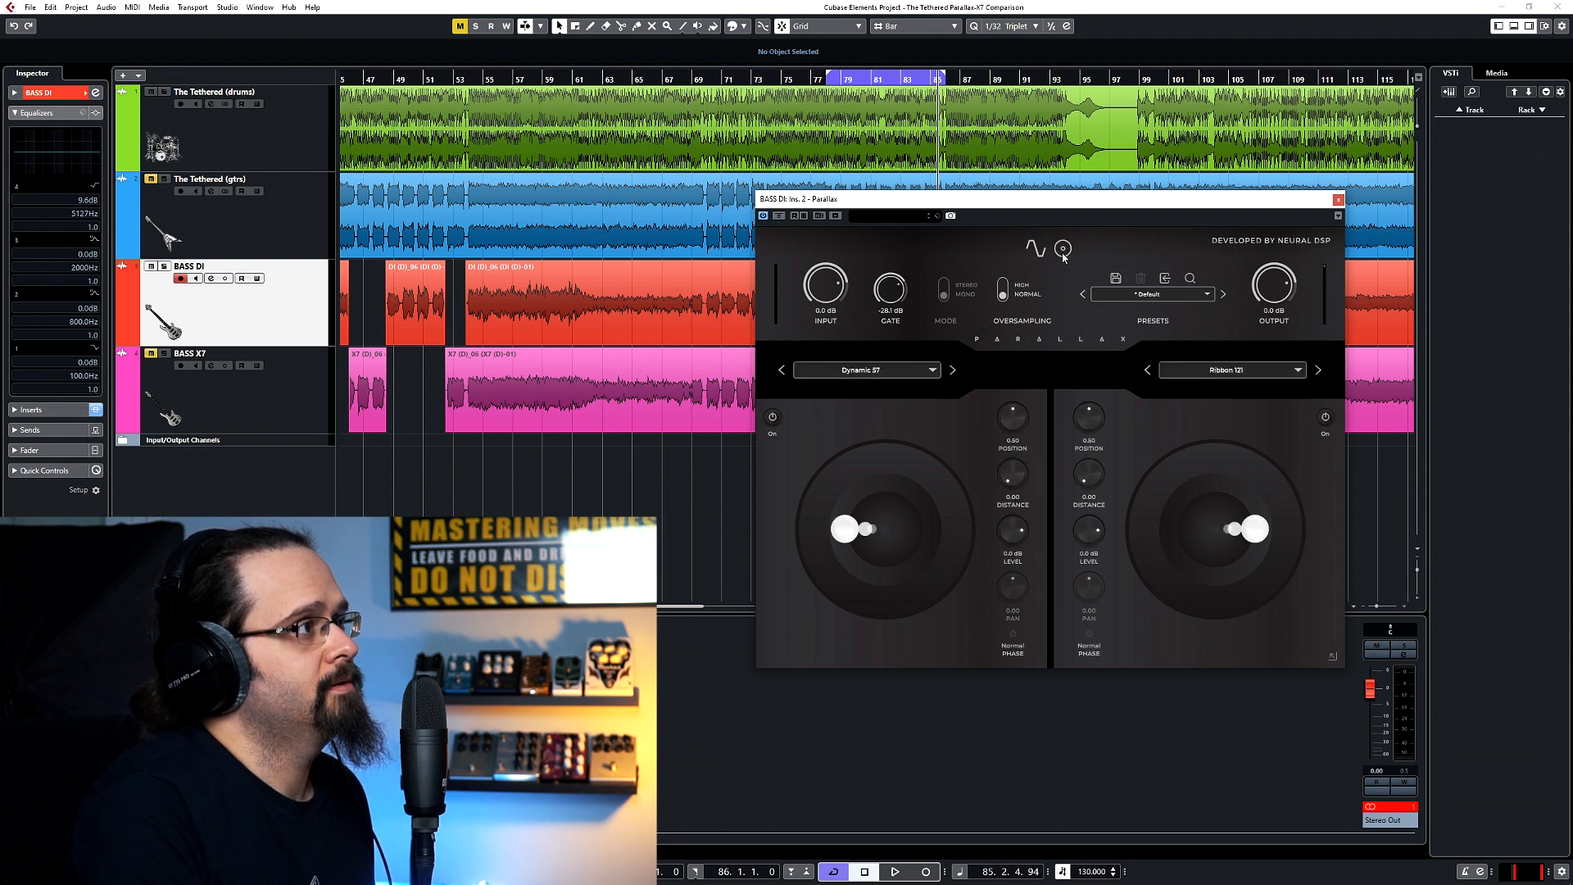
left_click(1062, 255)
left_click(1063, 257)
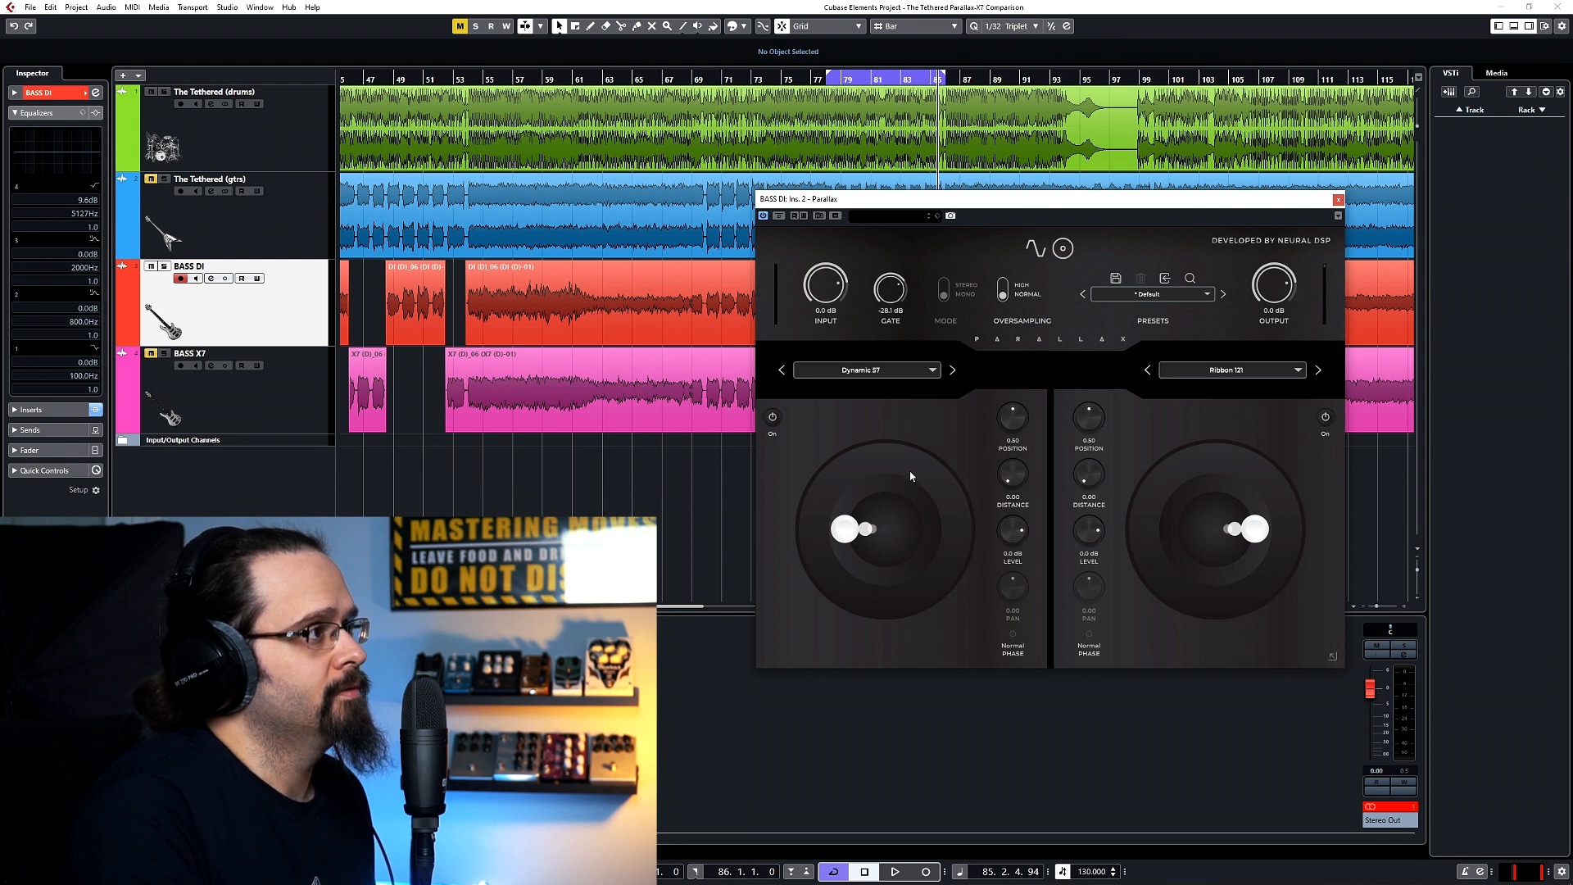
left_click(1327, 418)
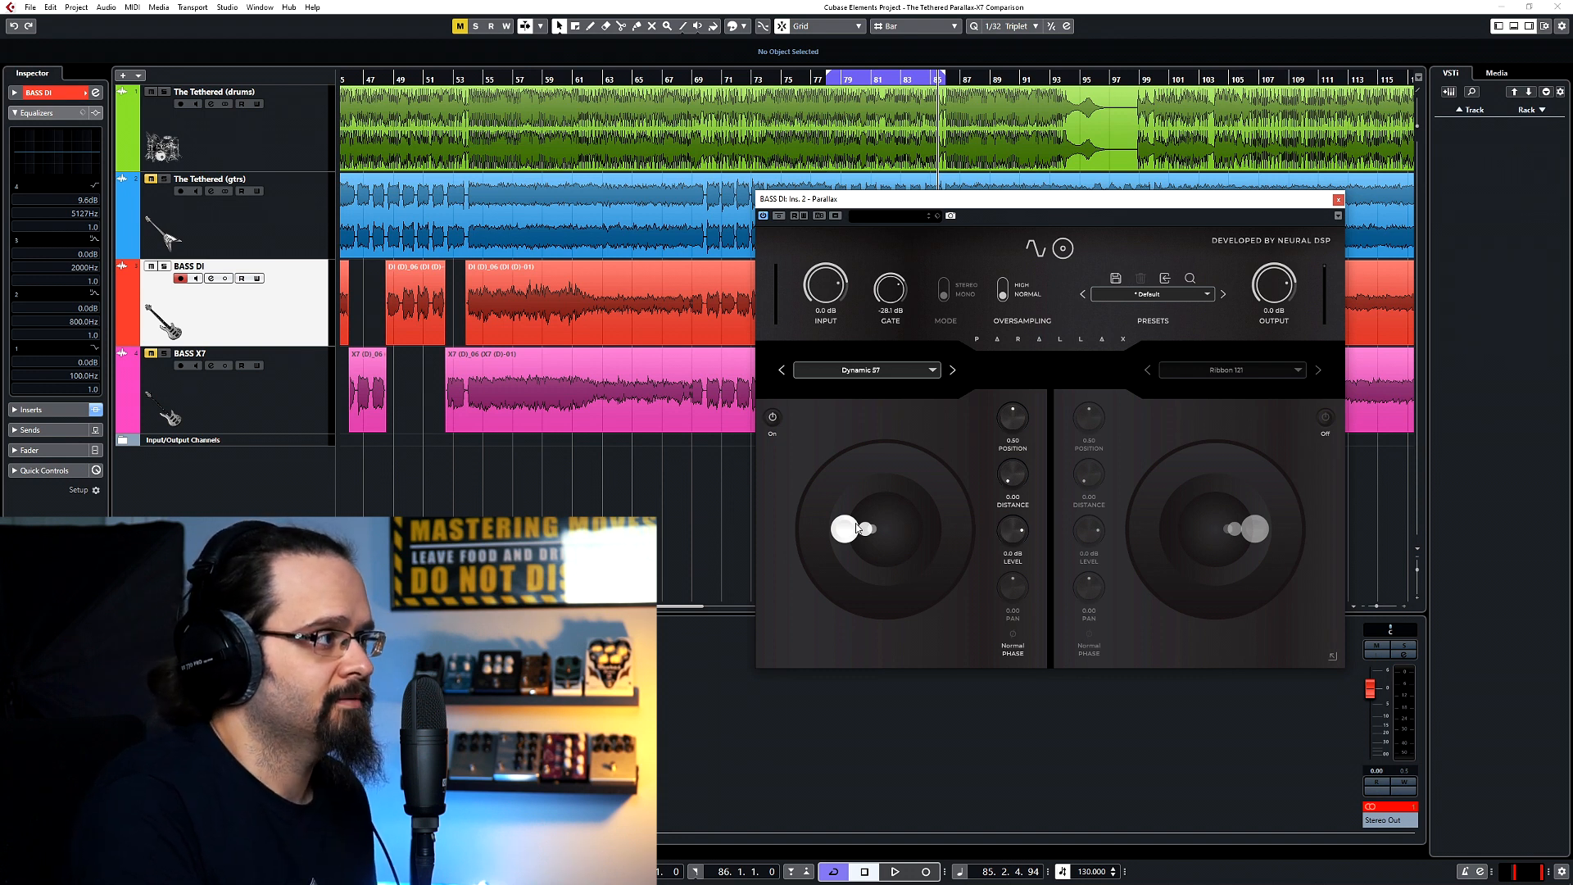
Play the loop with The Tethered (drums) muted and set the Dynamic 57 microphone's position to about 0.60 at zero distance.
left_click_drag(844, 536, 780, 519)
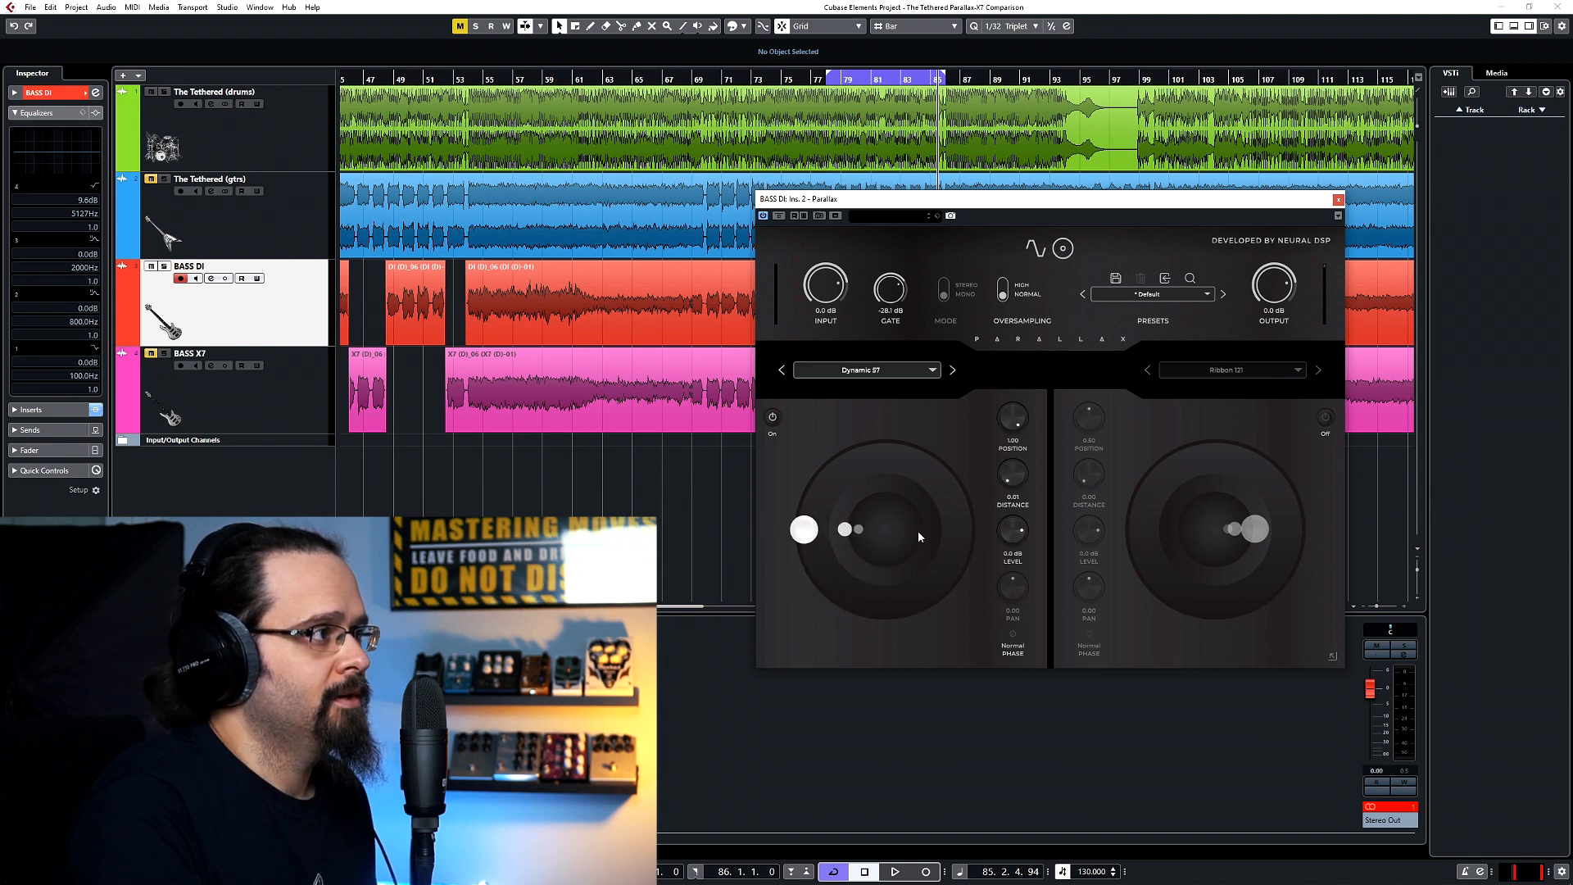
double_click(1013, 423)
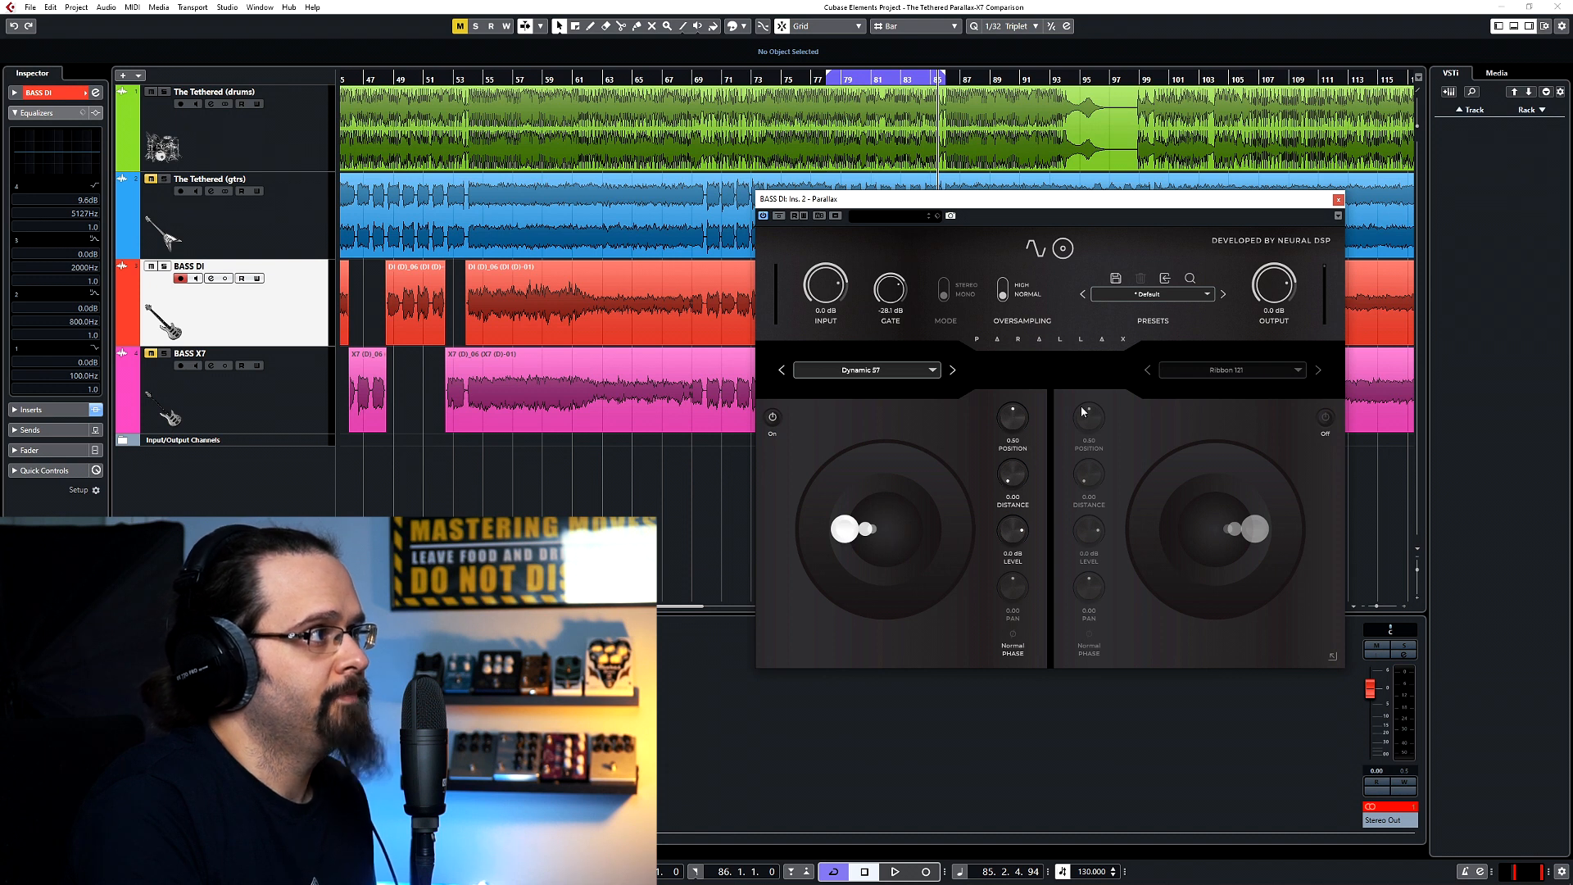
key("space")
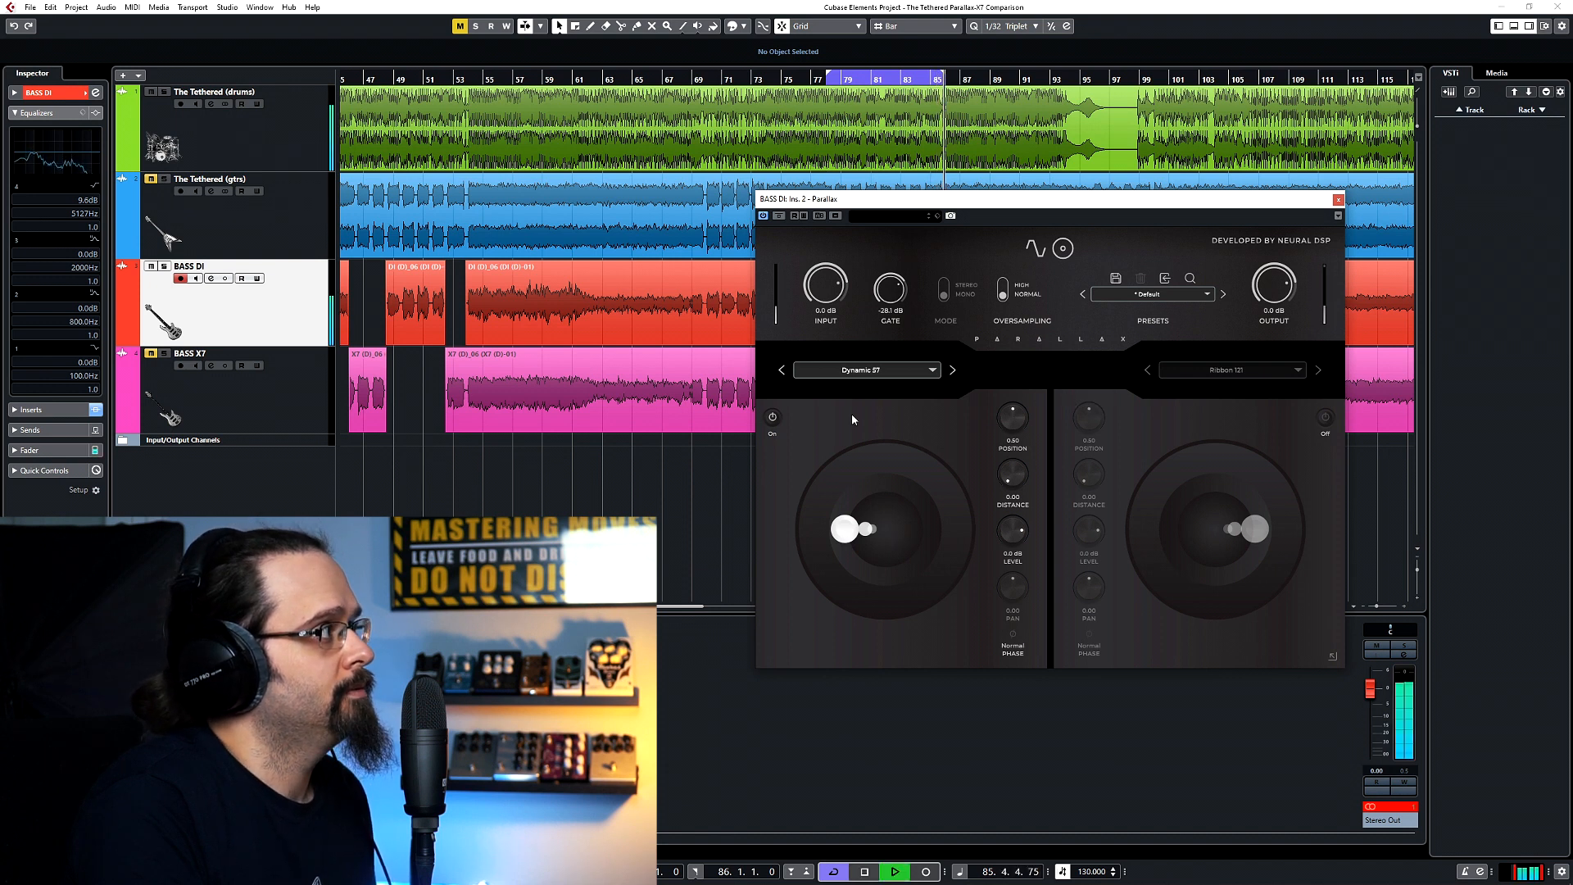
left_click(151, 92)
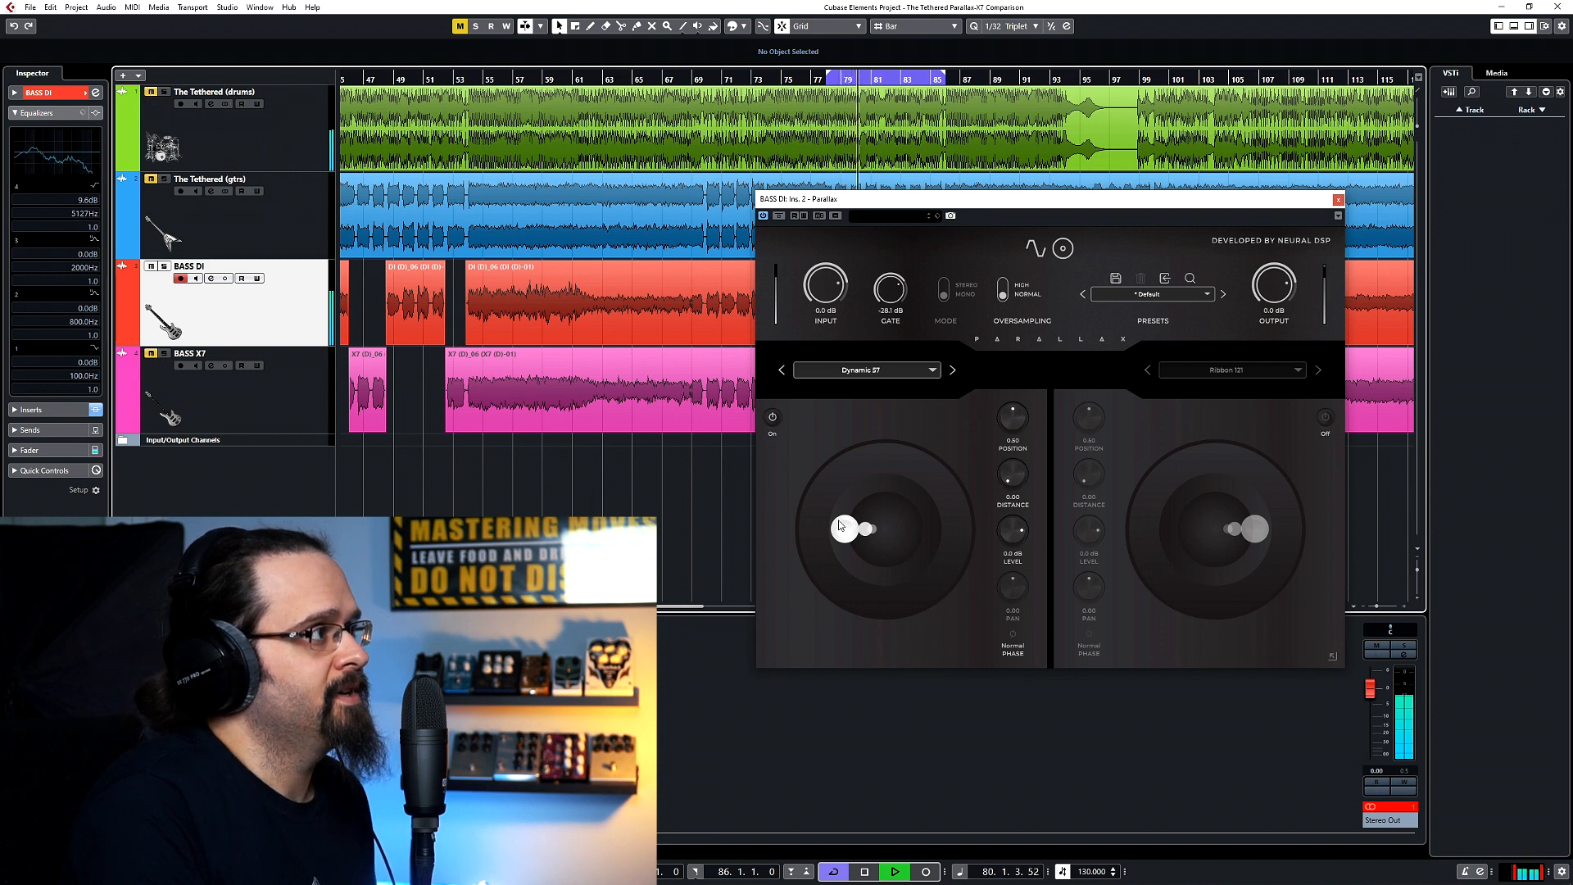
mouse_move(841, 535)
left_mouse_down()
mouse_move(791, 535)
mouse_move(802, 598)
mouse_move(877, 644)
mouse_move(896, 622)
mouse_move(902, 539)
mouse_move(820, 527)
left_mouse_up()
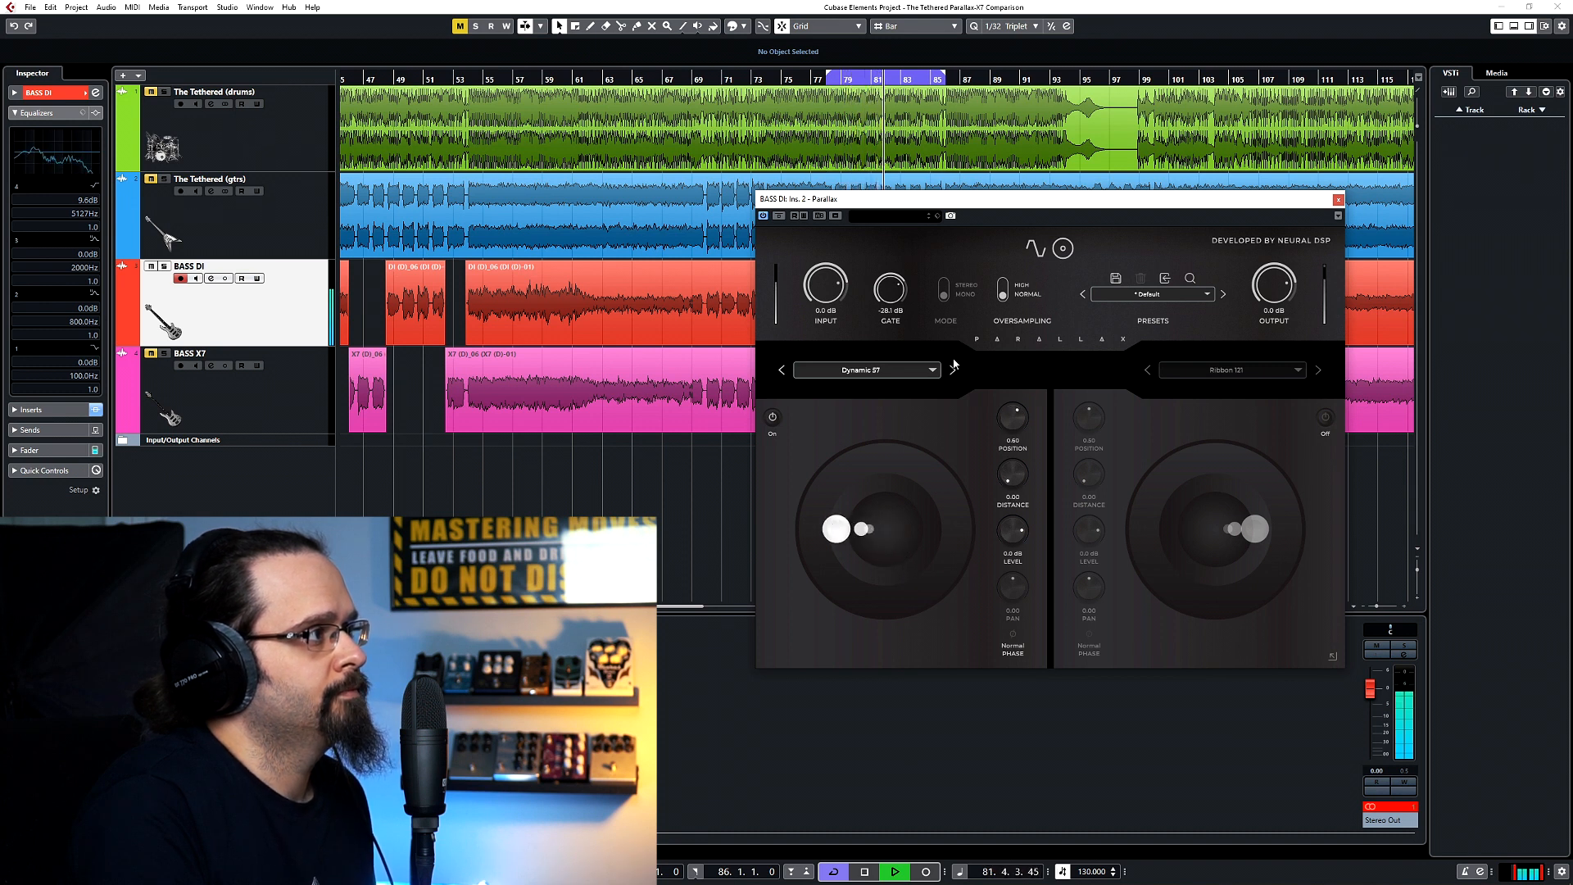
key("space")
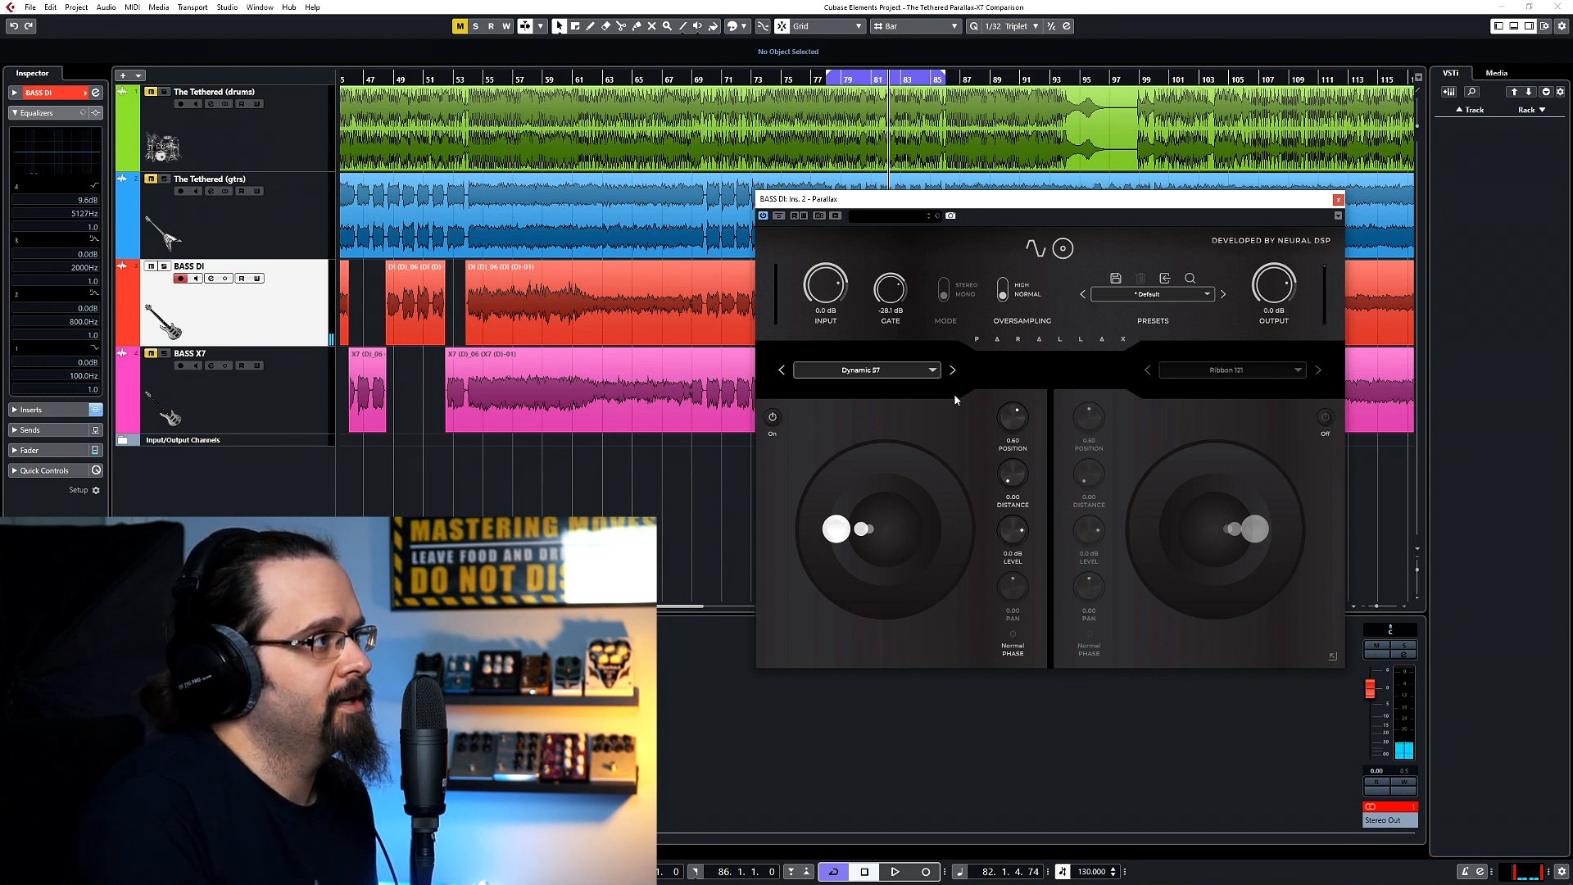
Audition the other internal microphones and the custom IR in the first cabinet slot, return to Dynamic 57, and stop playback.
left_click(933, 373)
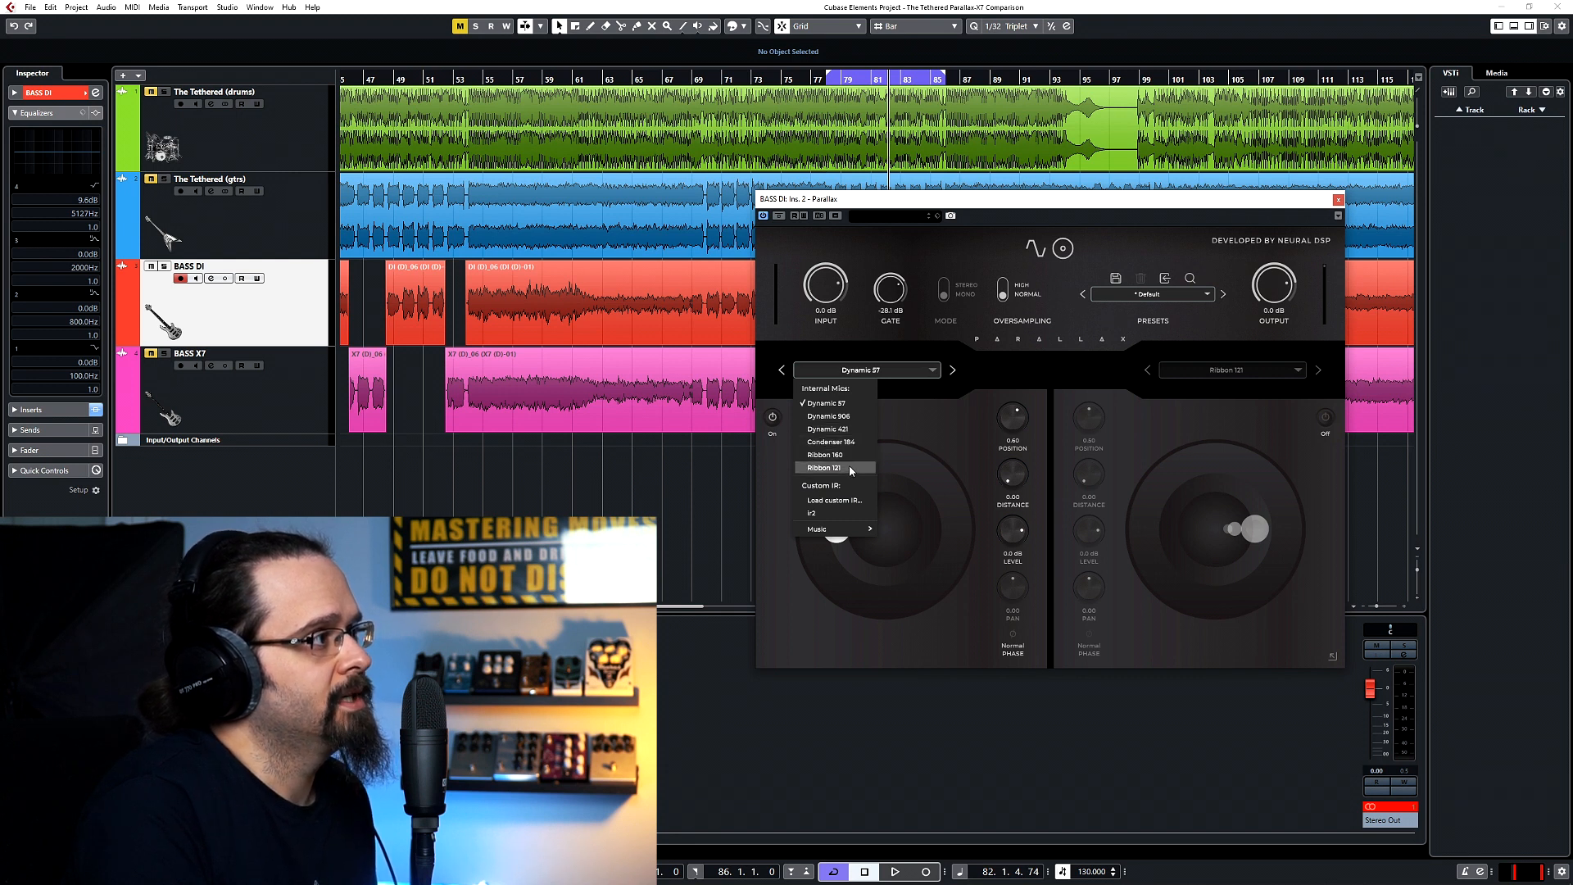
left_click(954, 431)
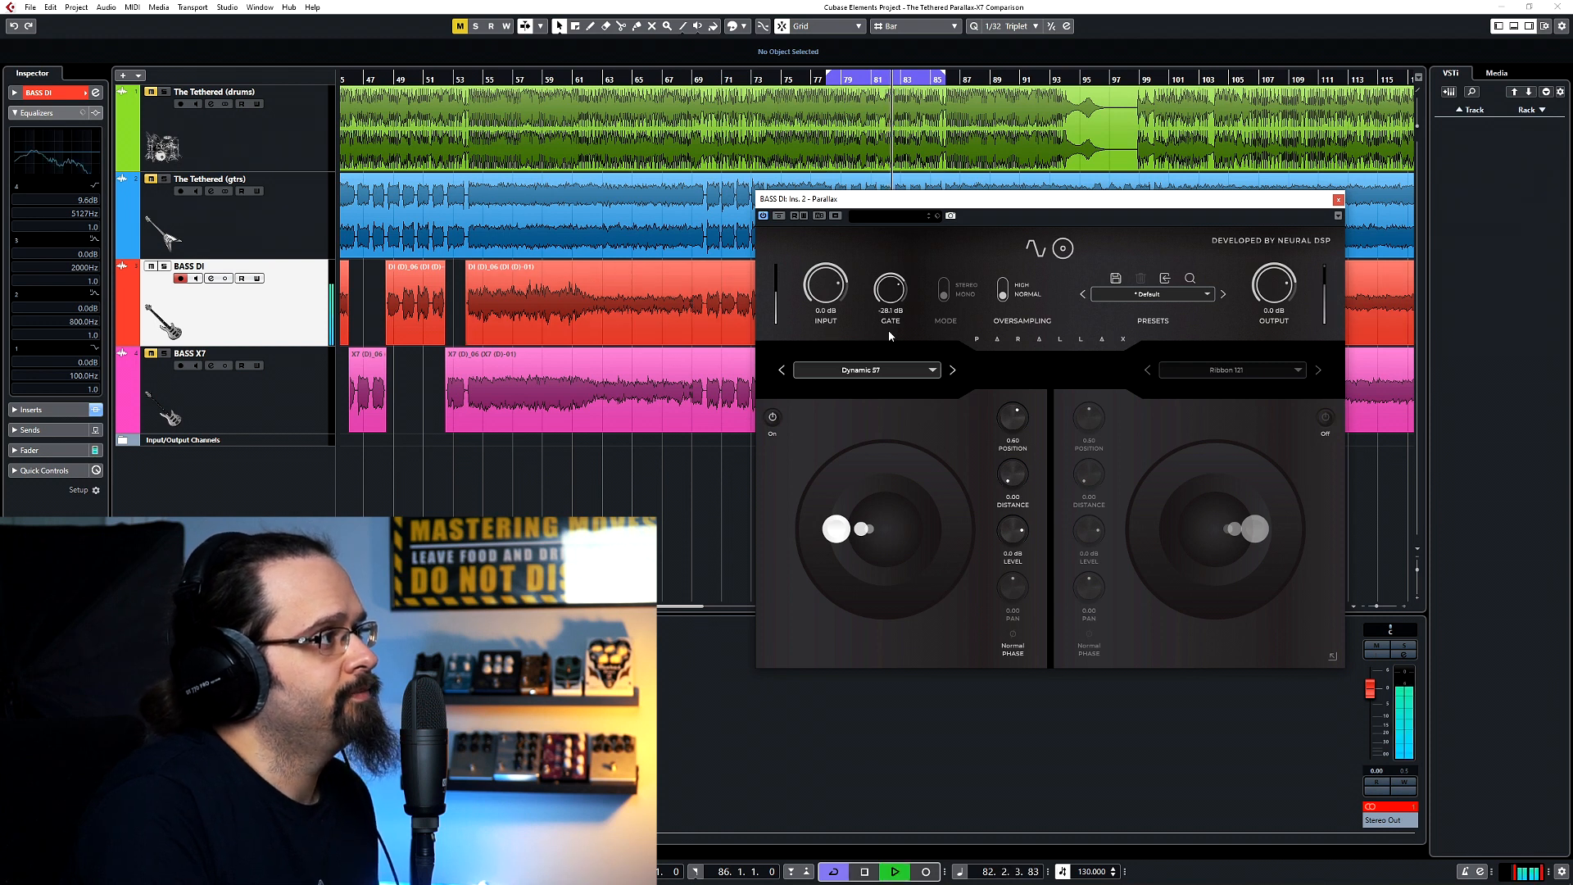
left_click(952, 370)
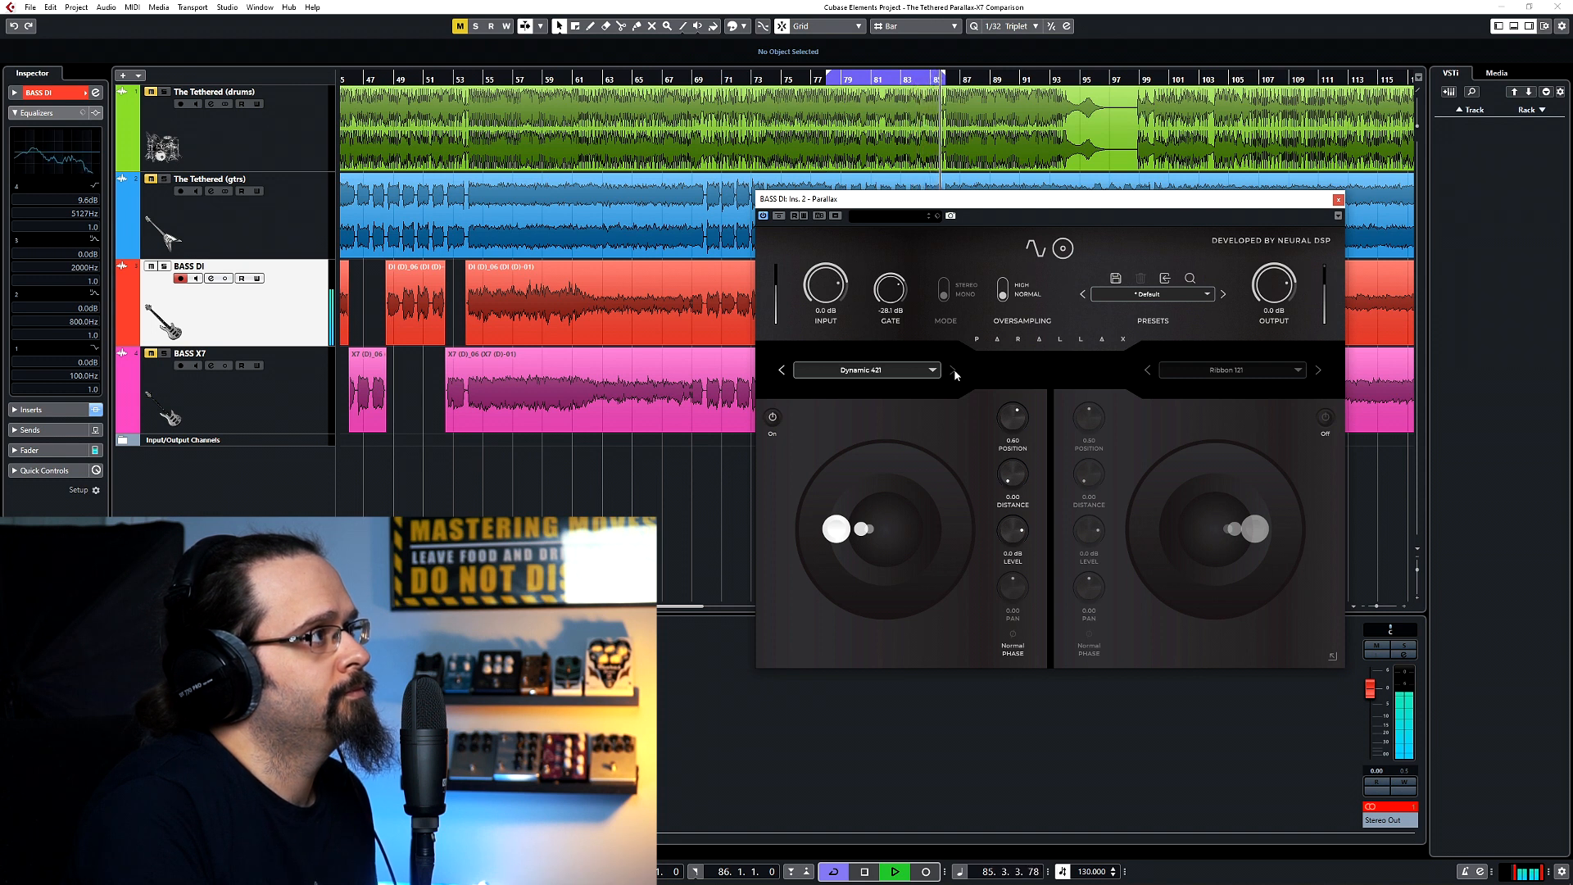
left_click(955, 375)
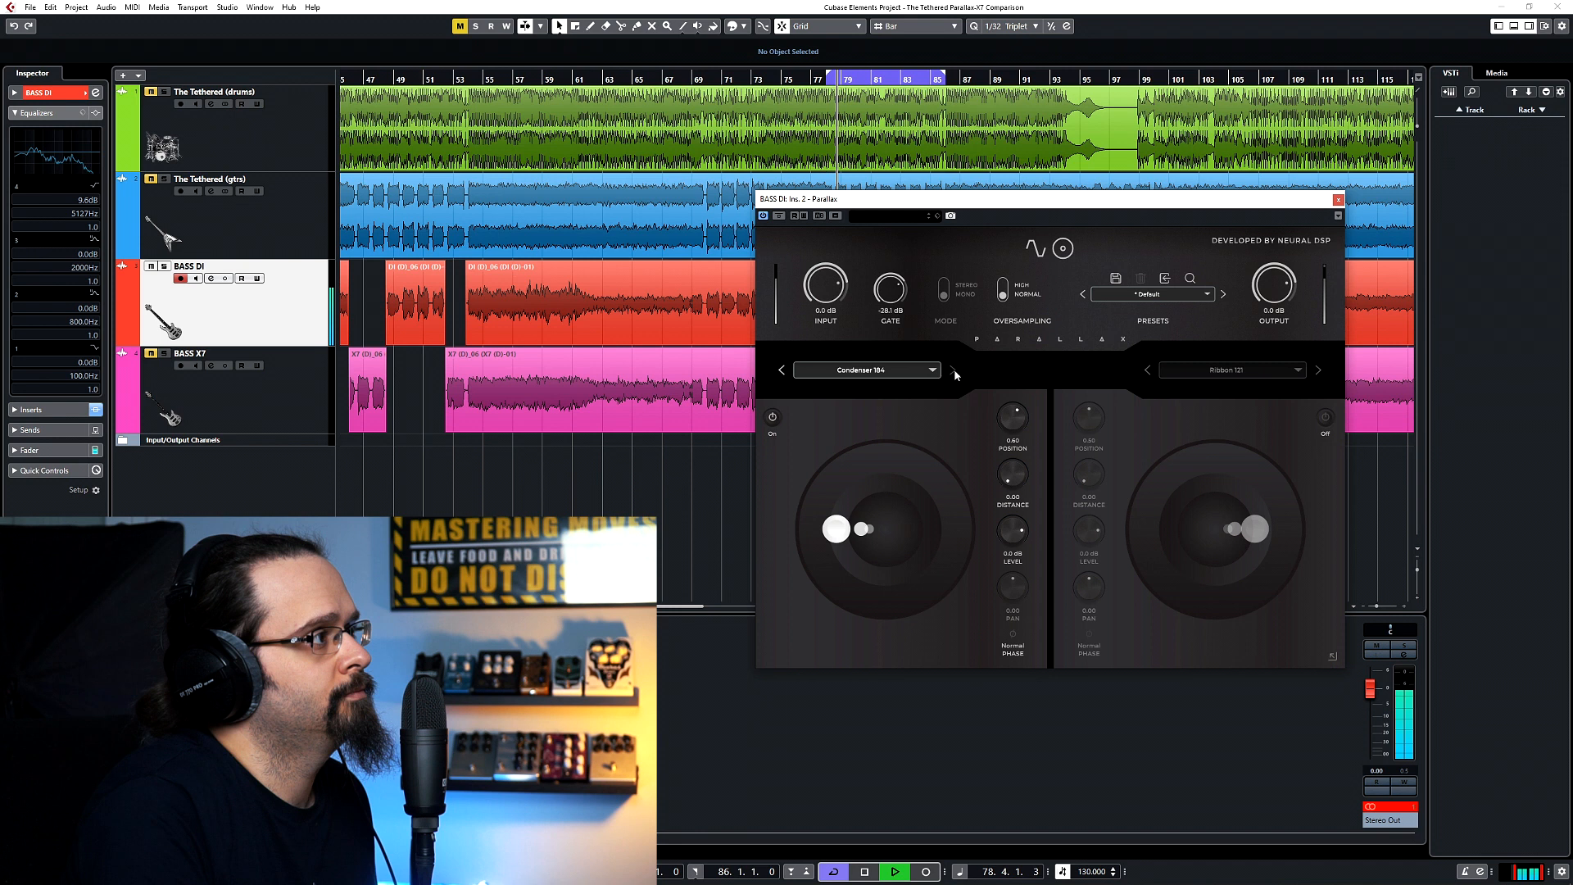
left_click(955, 375)
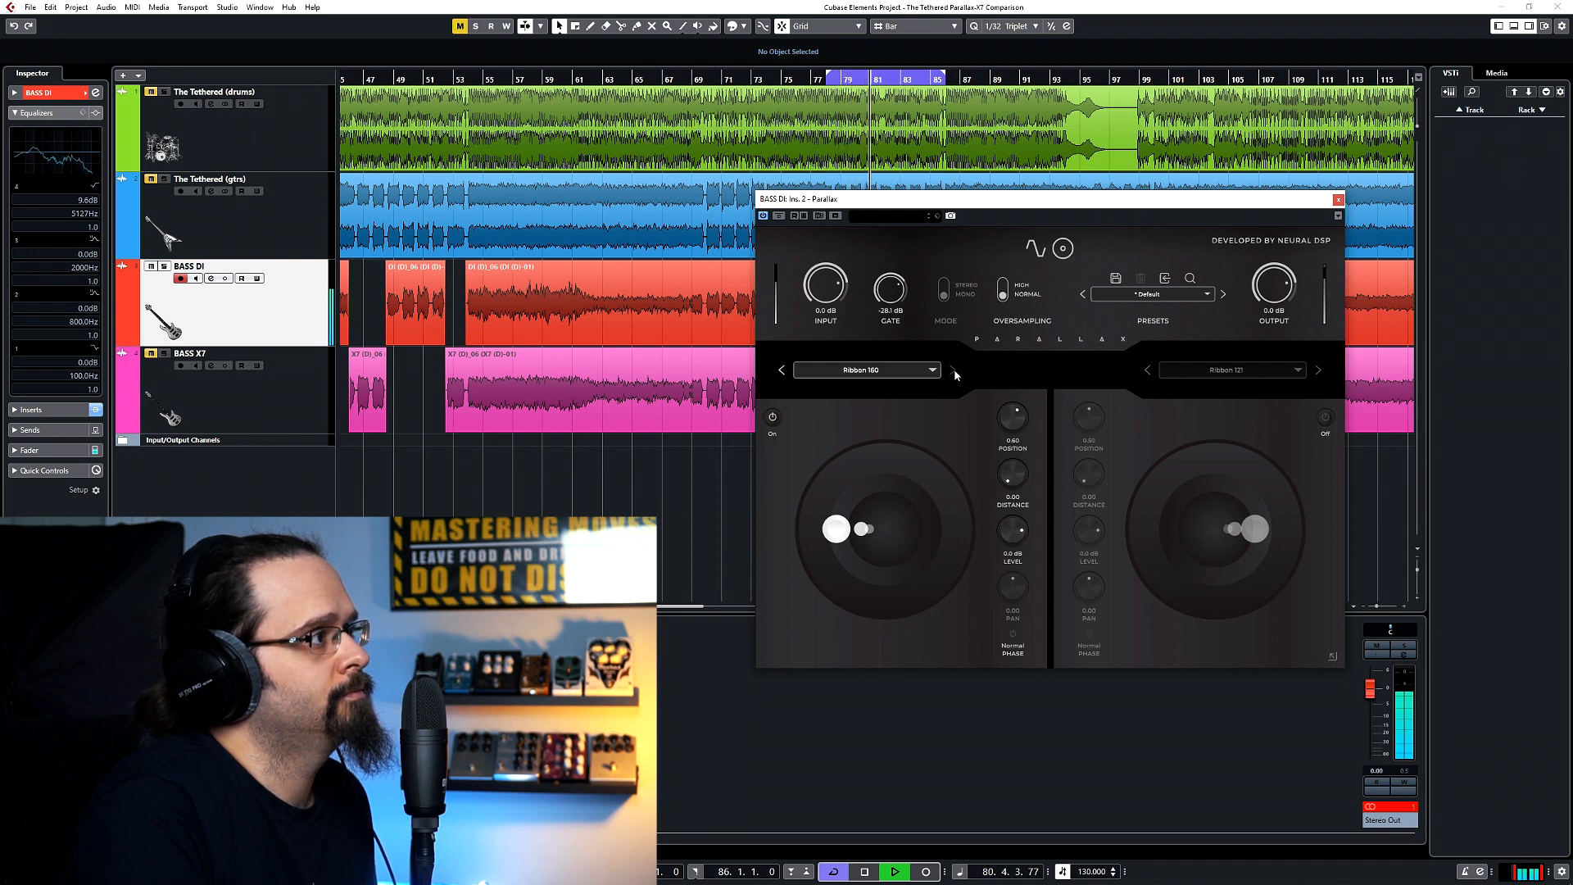
left_click(955, 375)
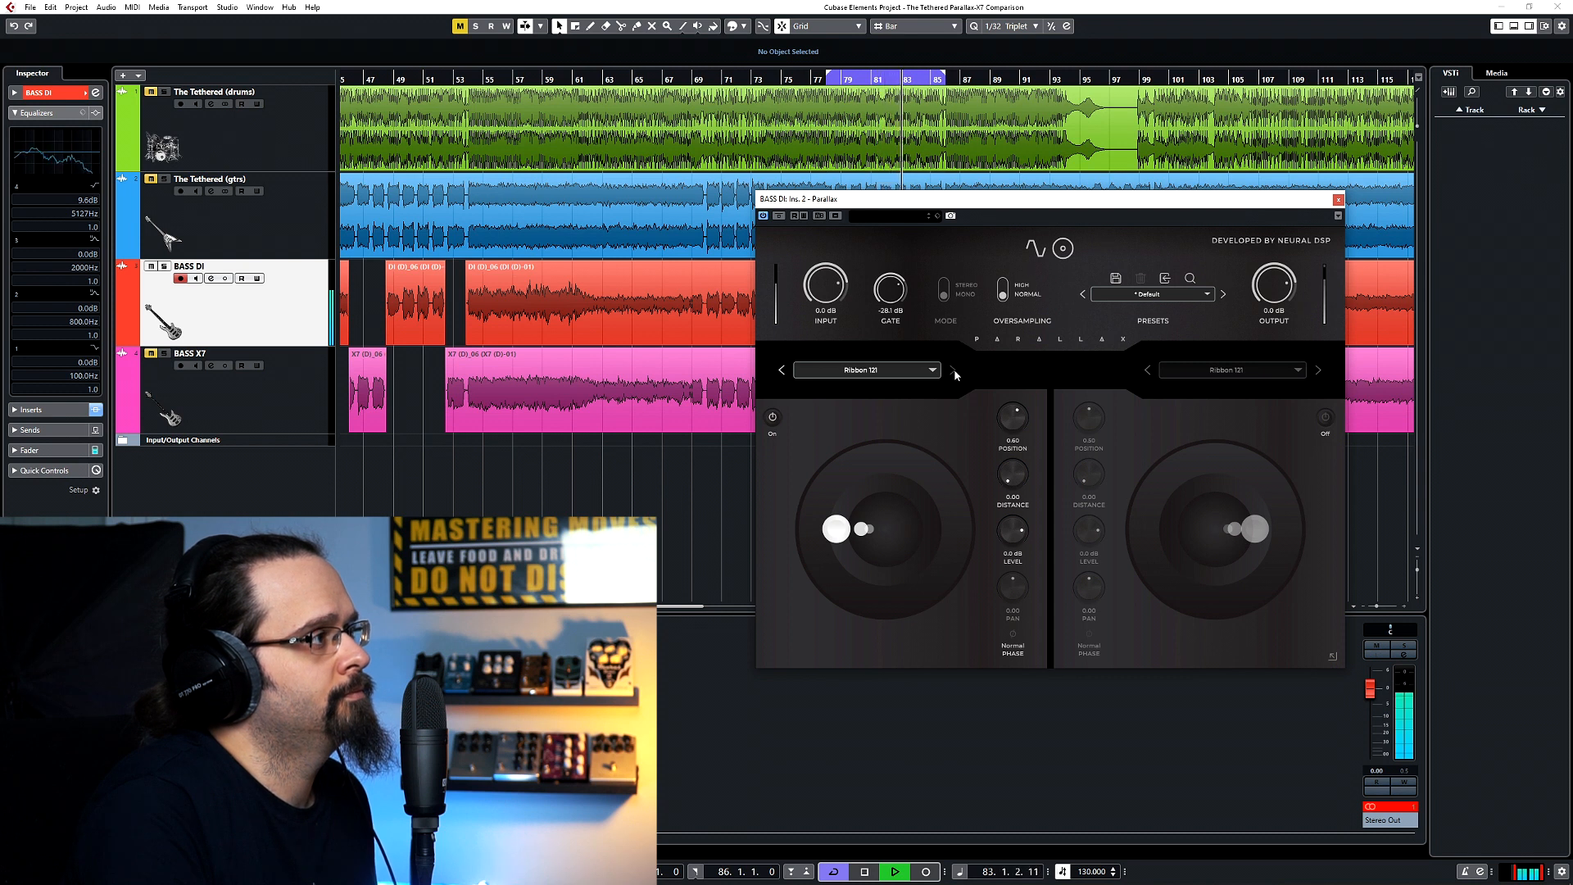
left_click(956, 374)
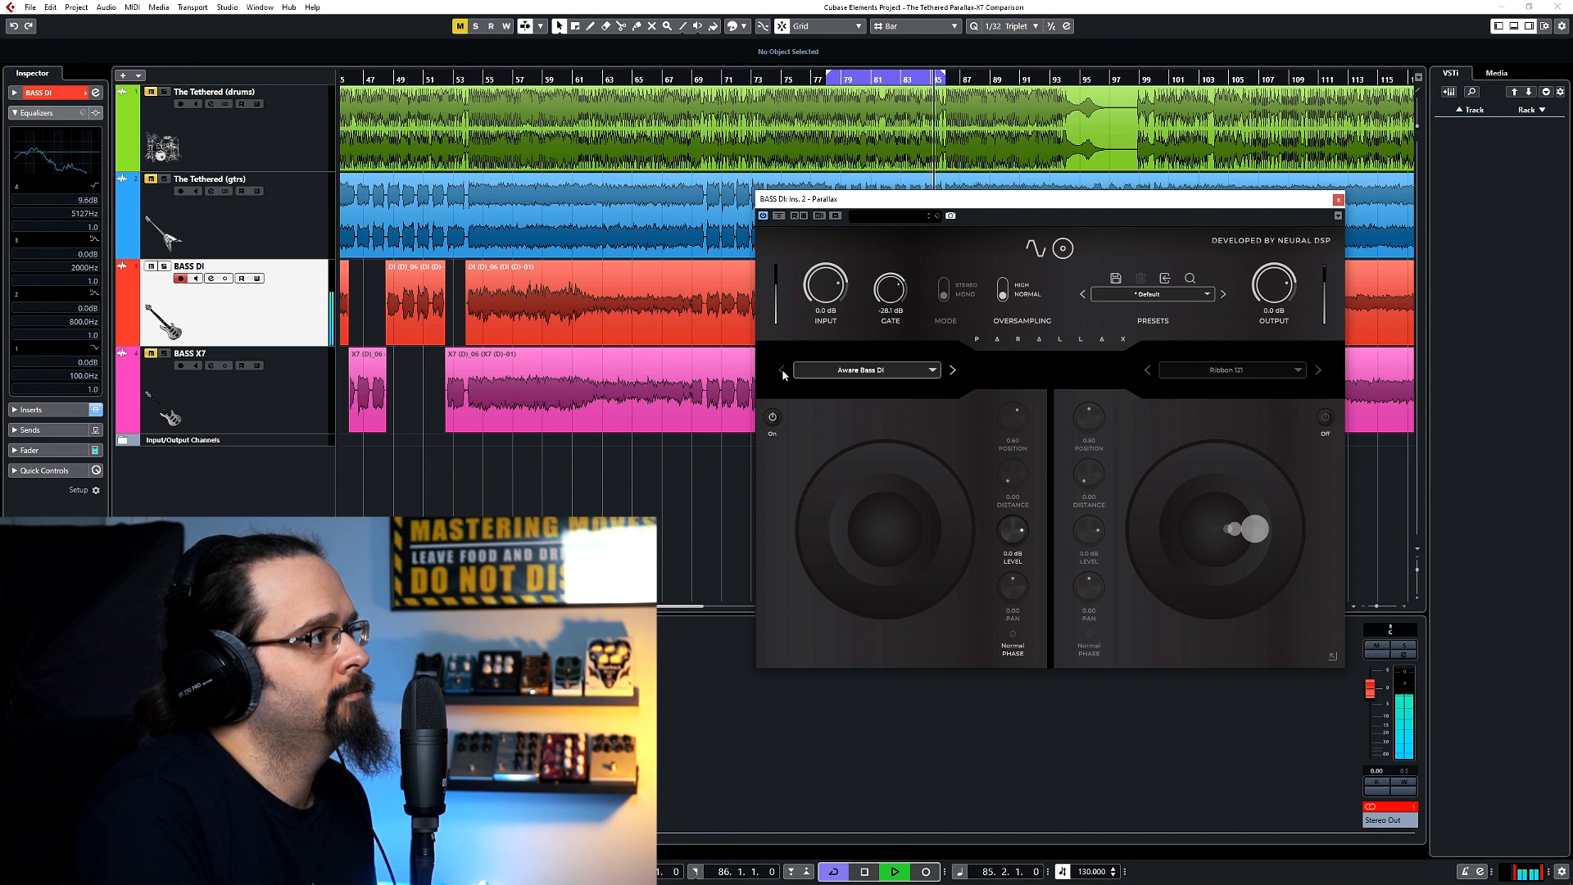
left_click(783, 374)
left_click(931, 371)
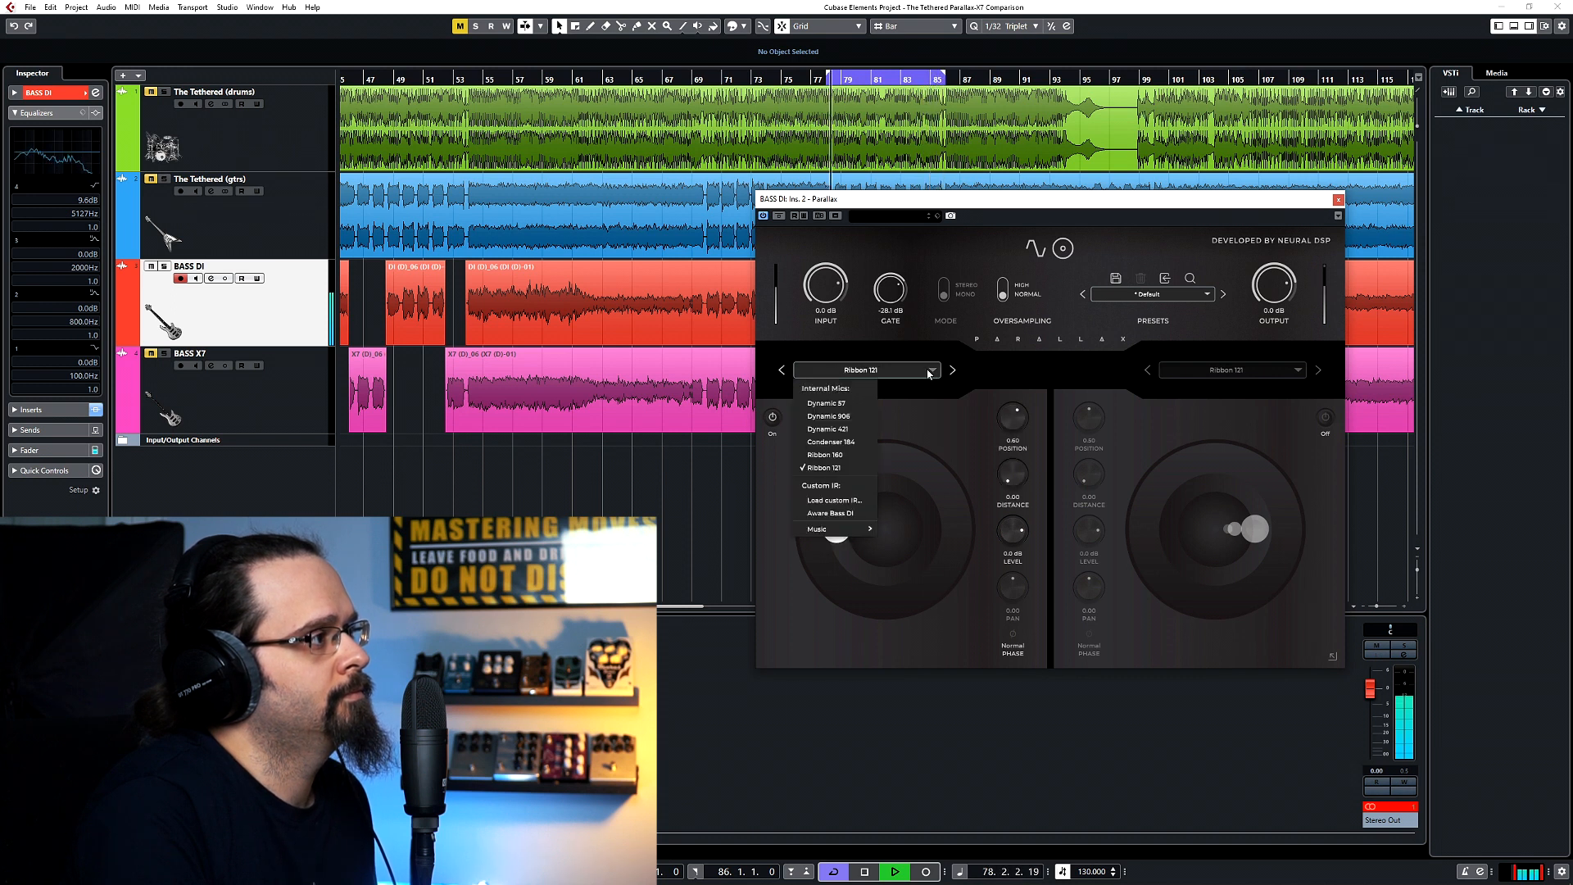
left_click(840, 404)
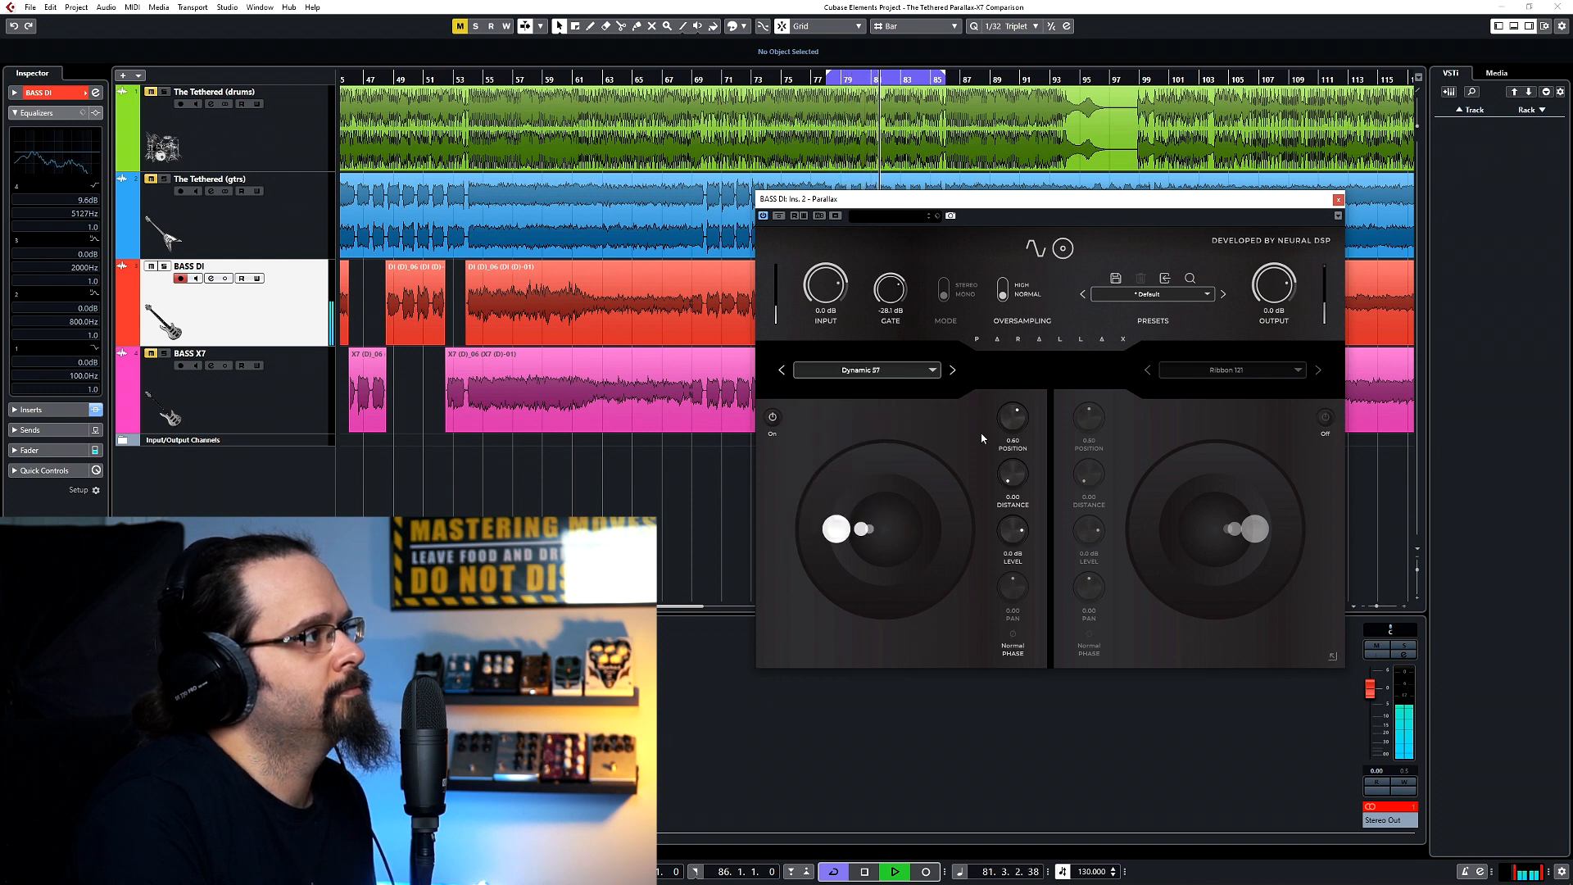
key("space")
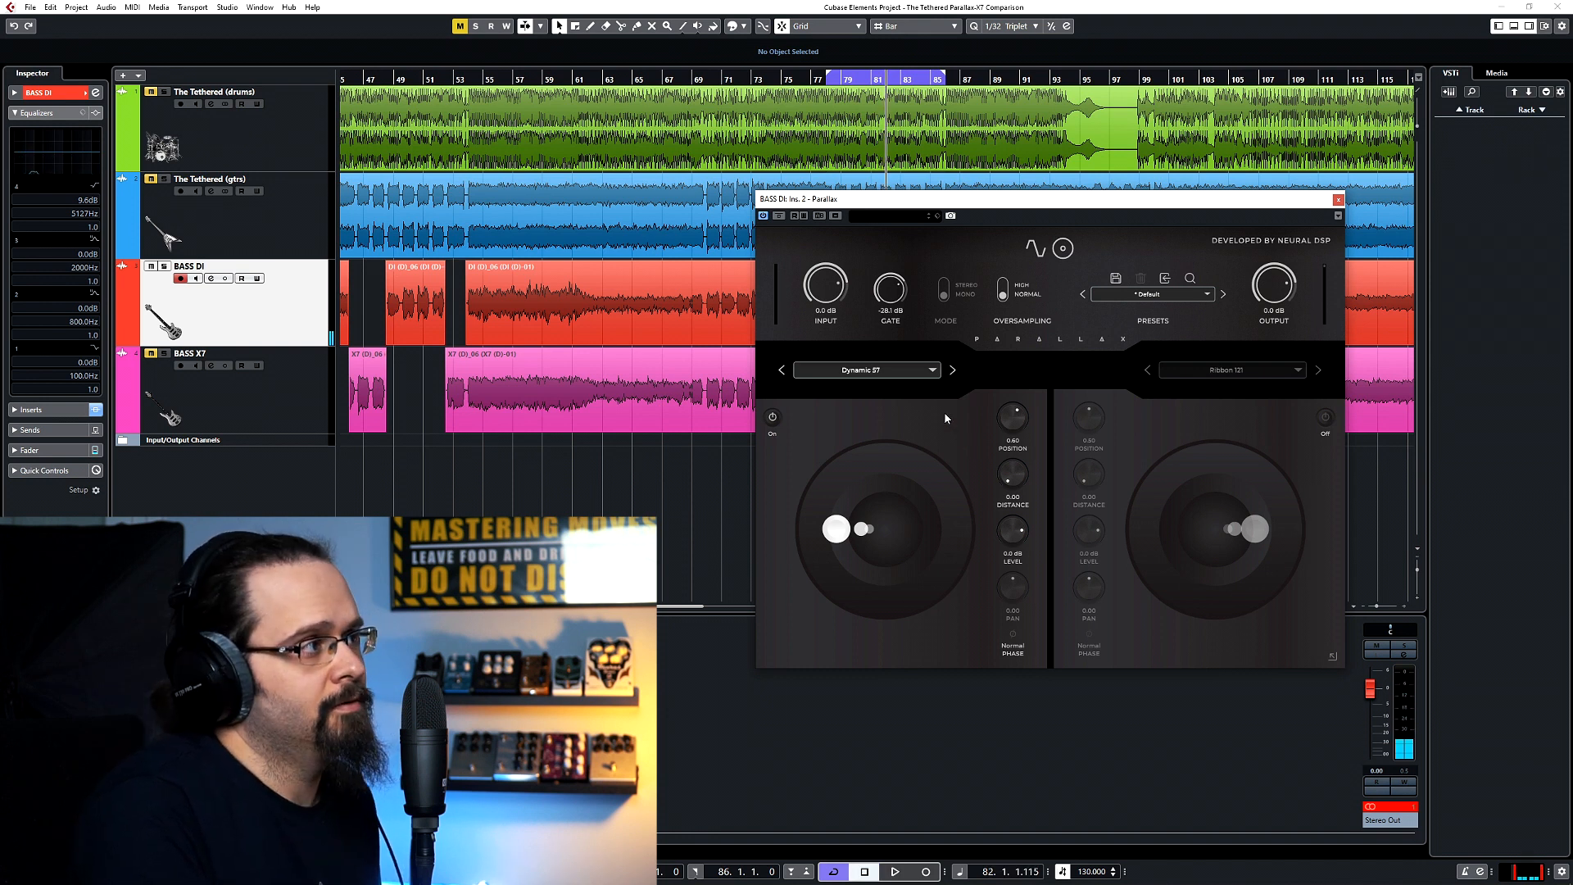
Switch the Ribbon 121 microphone back on, play the loop, and place it at position 0.00 and distance 1.00.
left_click(1326, 417)
key("space")
left_click_drag(1255, 528, 1212, 627)
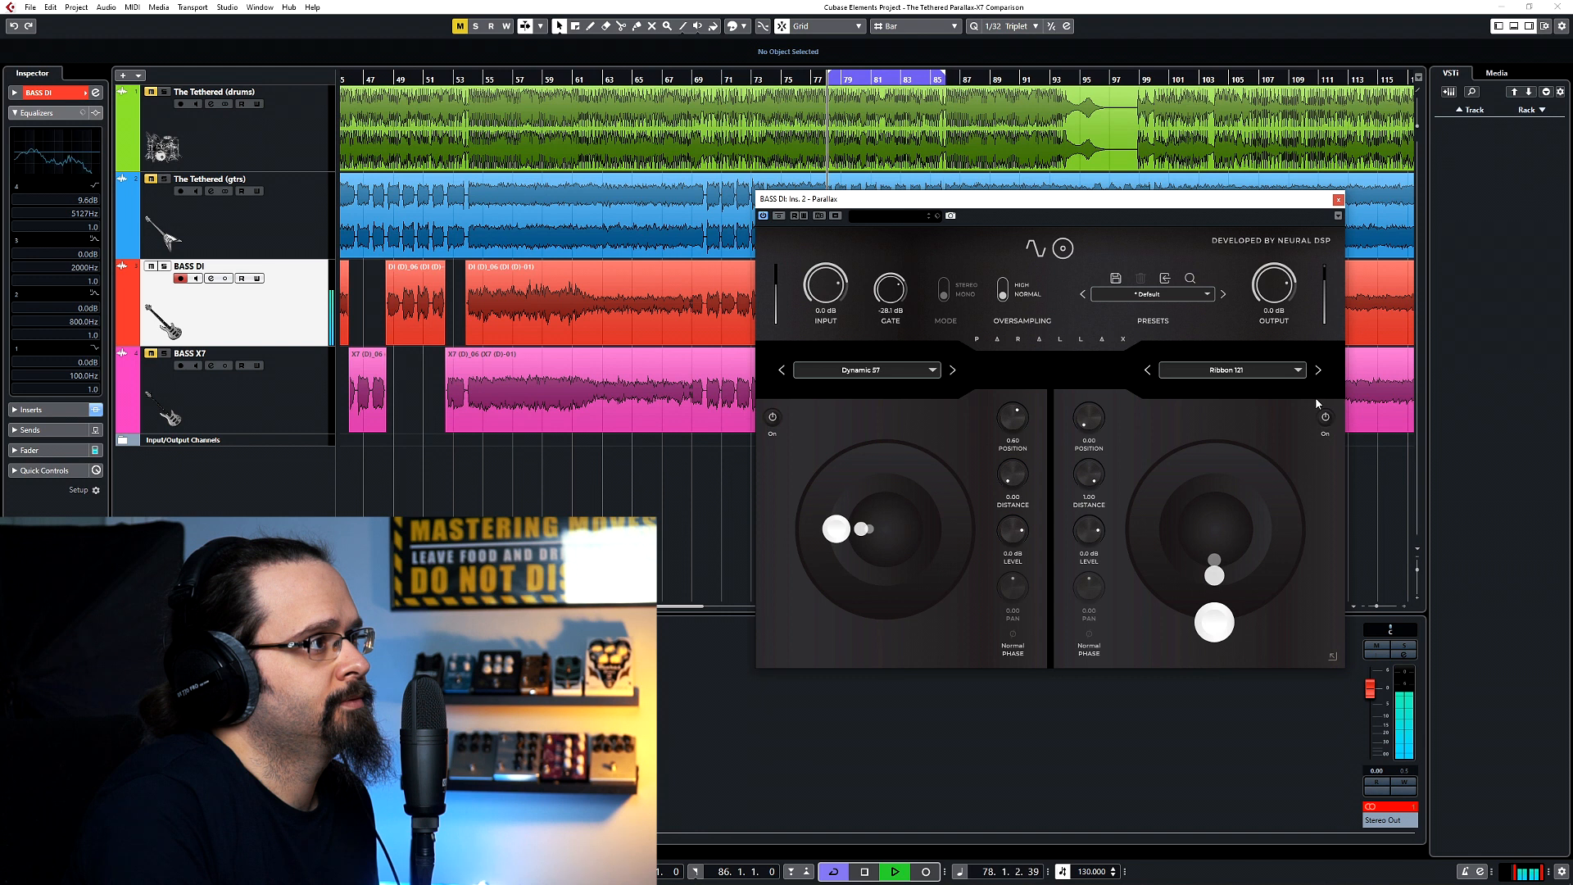
Audition Ribbon 160, Condenser 184 and Dynamic 421 in the second cabinet slot, and select Dynamic 906.
left_click(1318, 370)
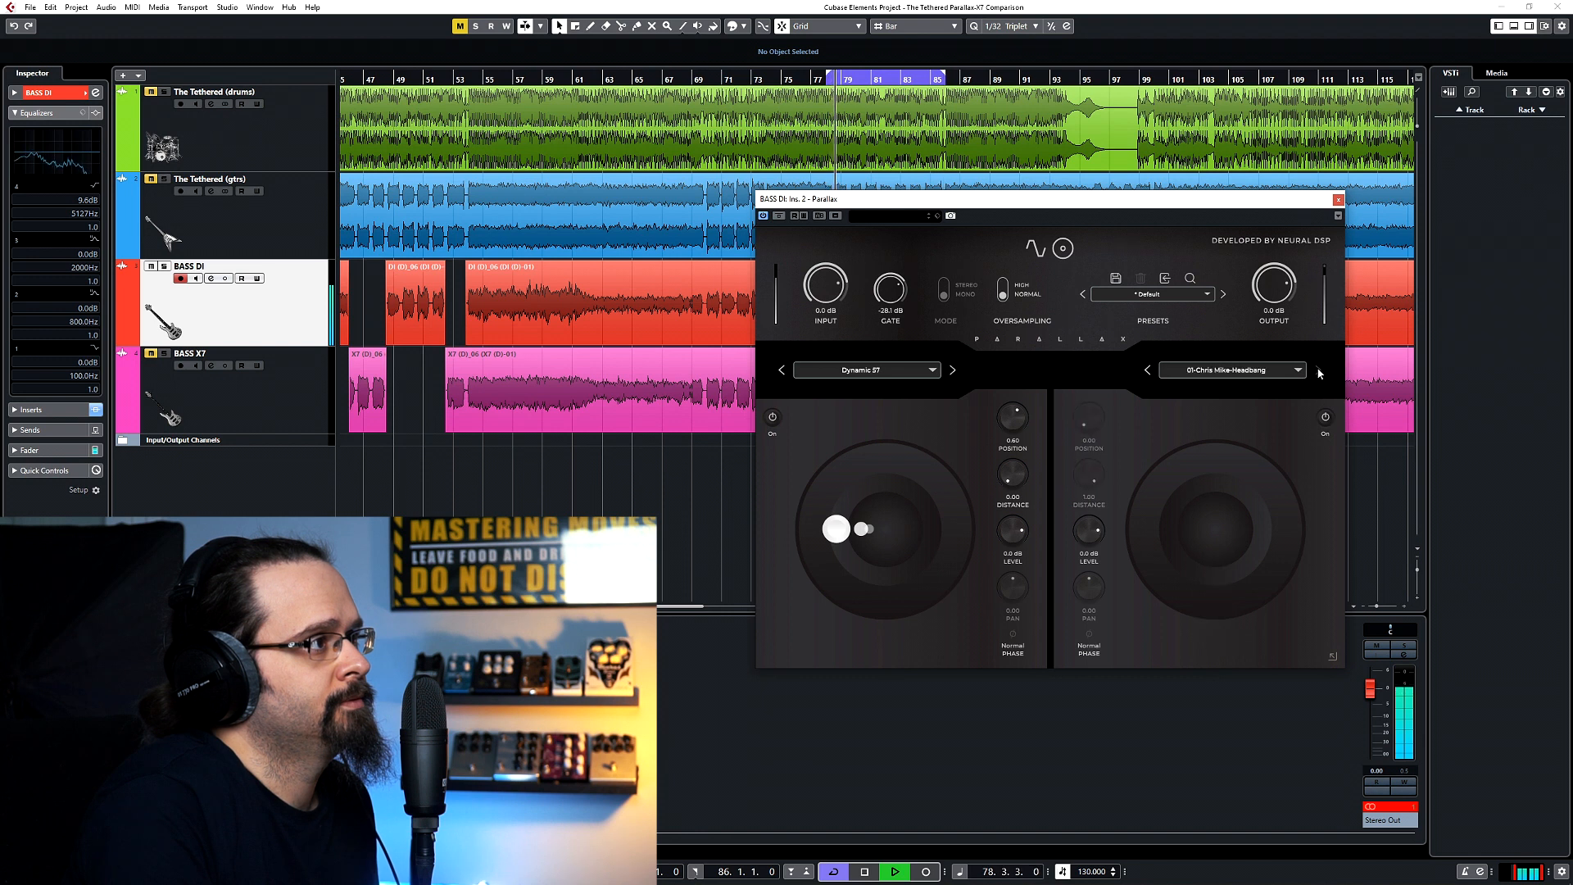
left_click(1151, 371)
left_click(1155, 374)
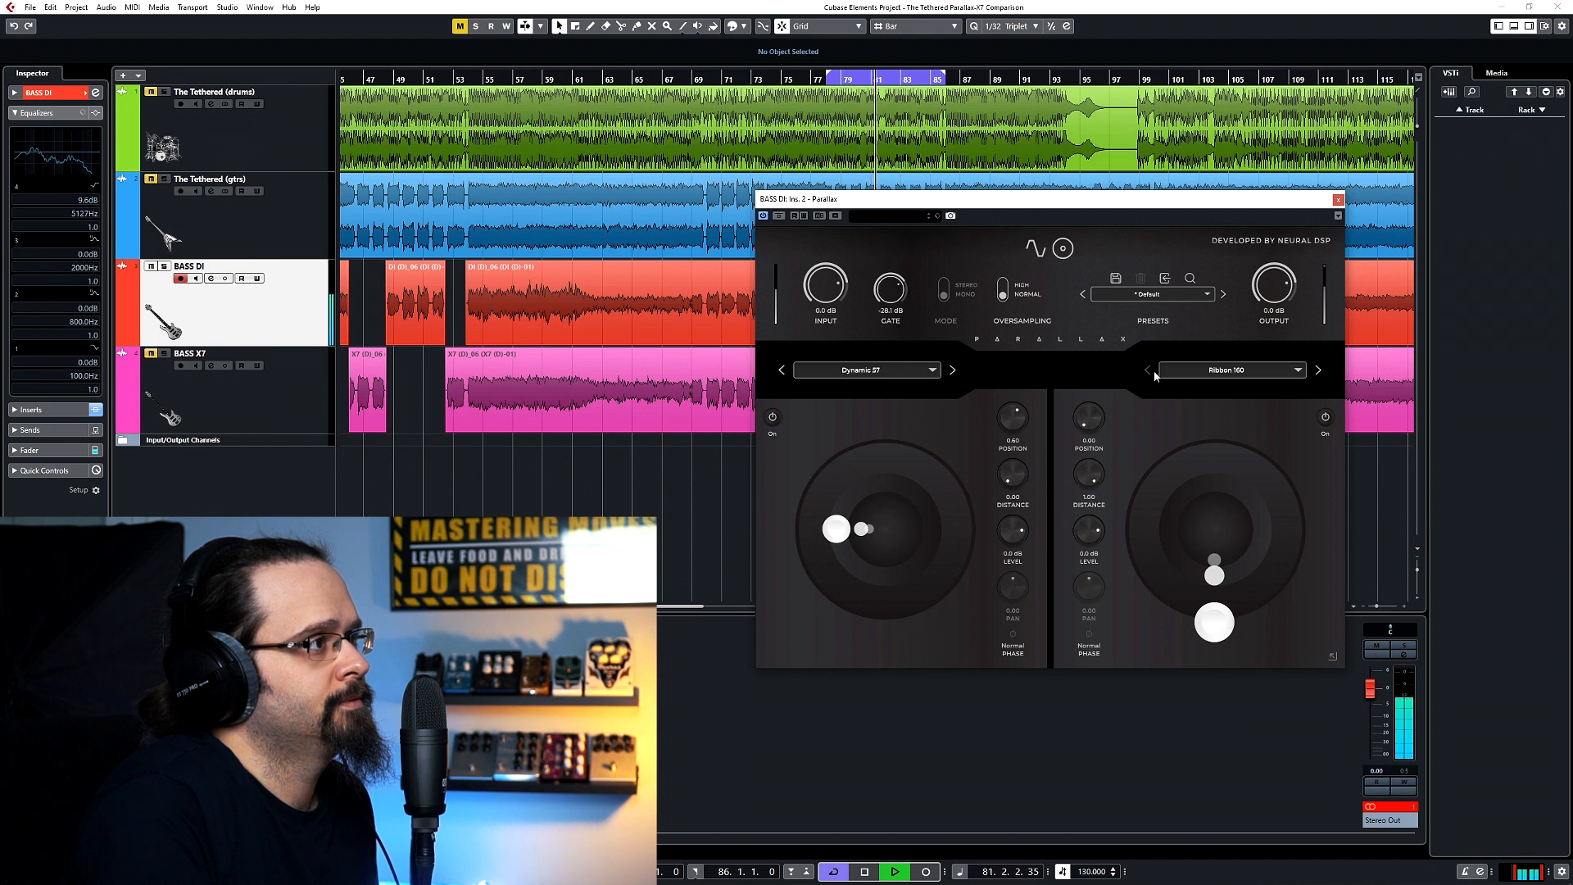
left_click(1155, 374)
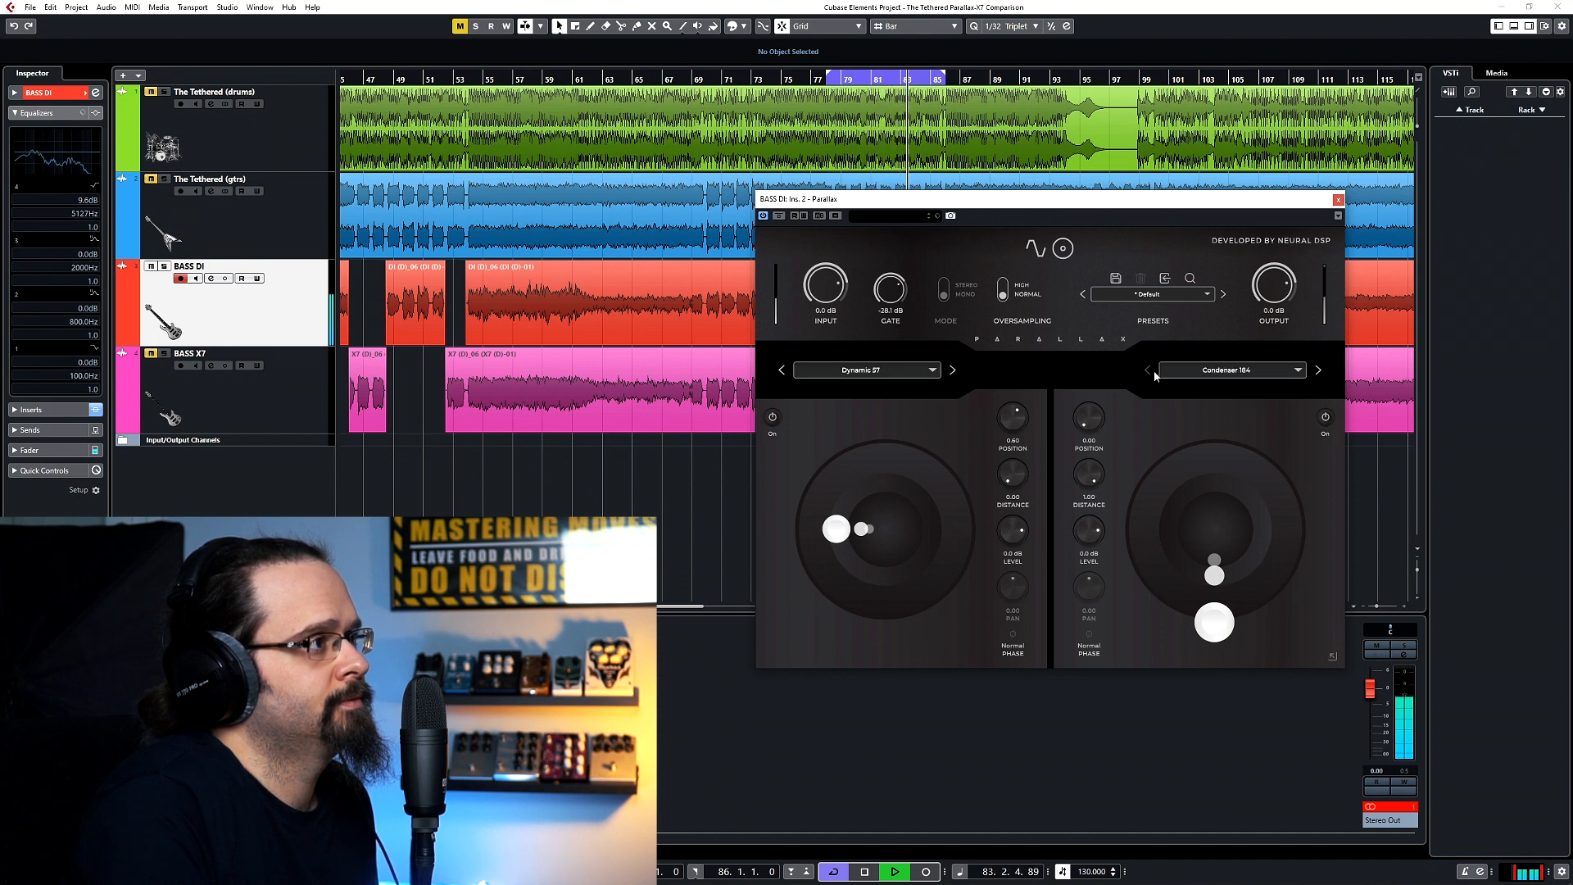
left_click(1206, 372)
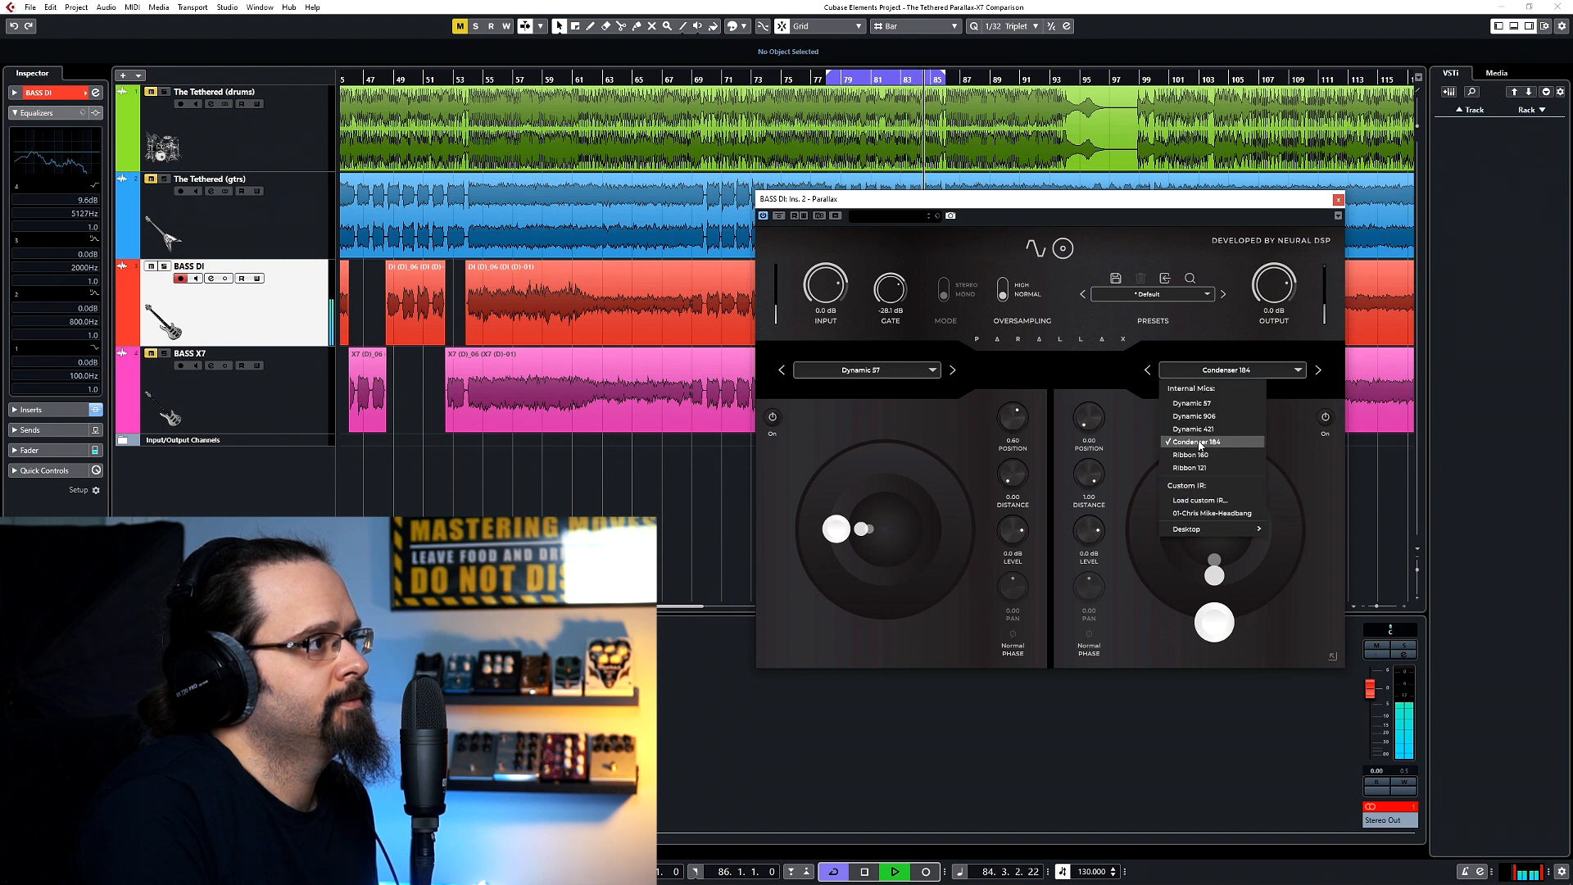
left_click(1196, 429)
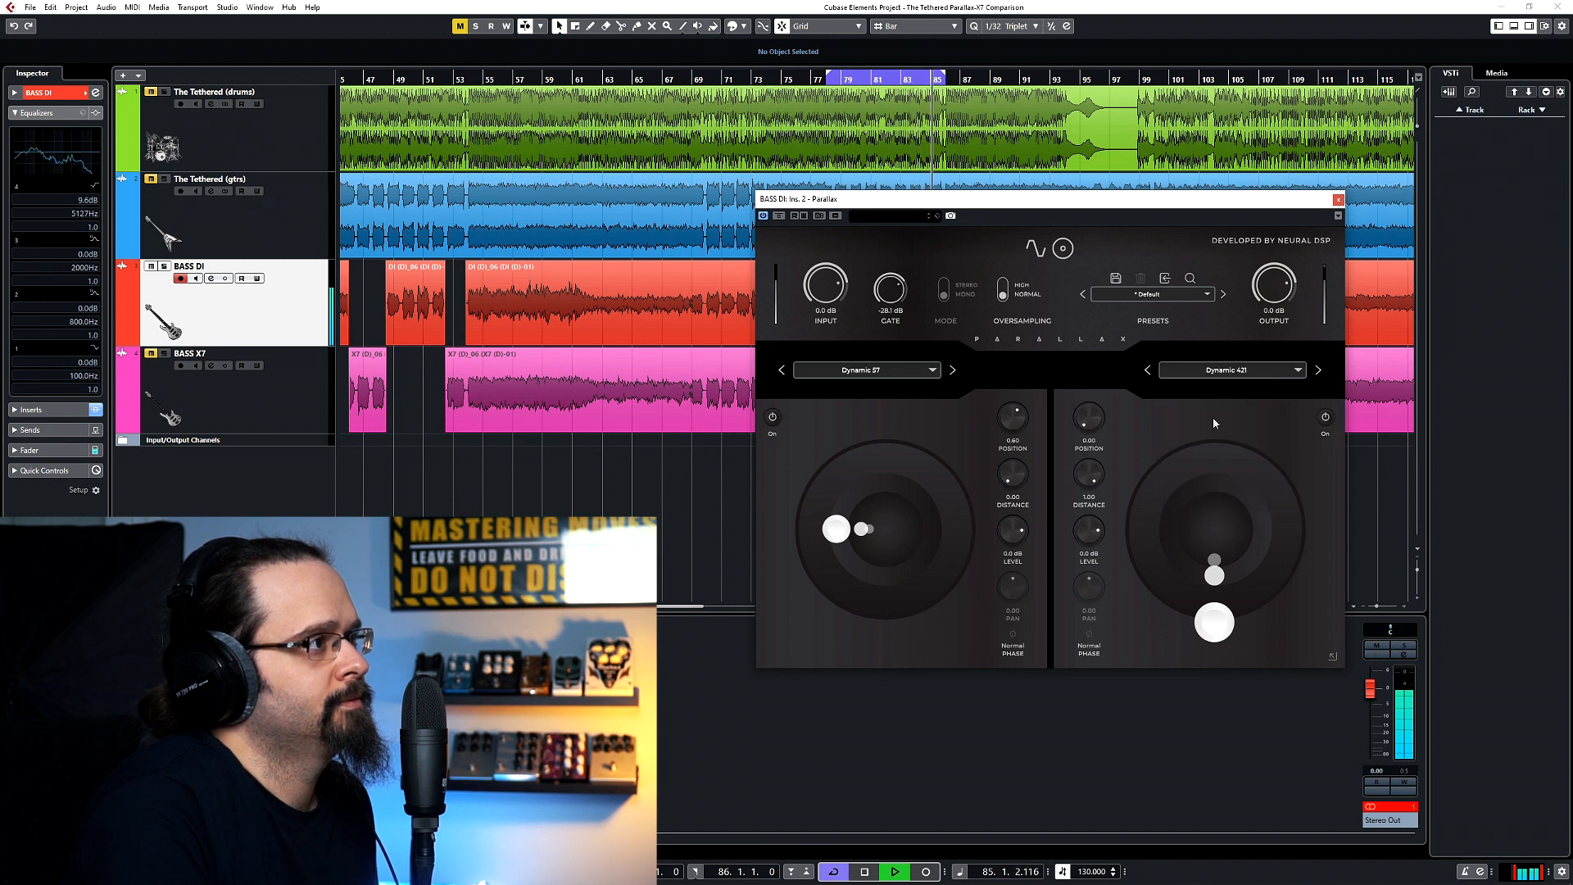
left_click(1233, 372)
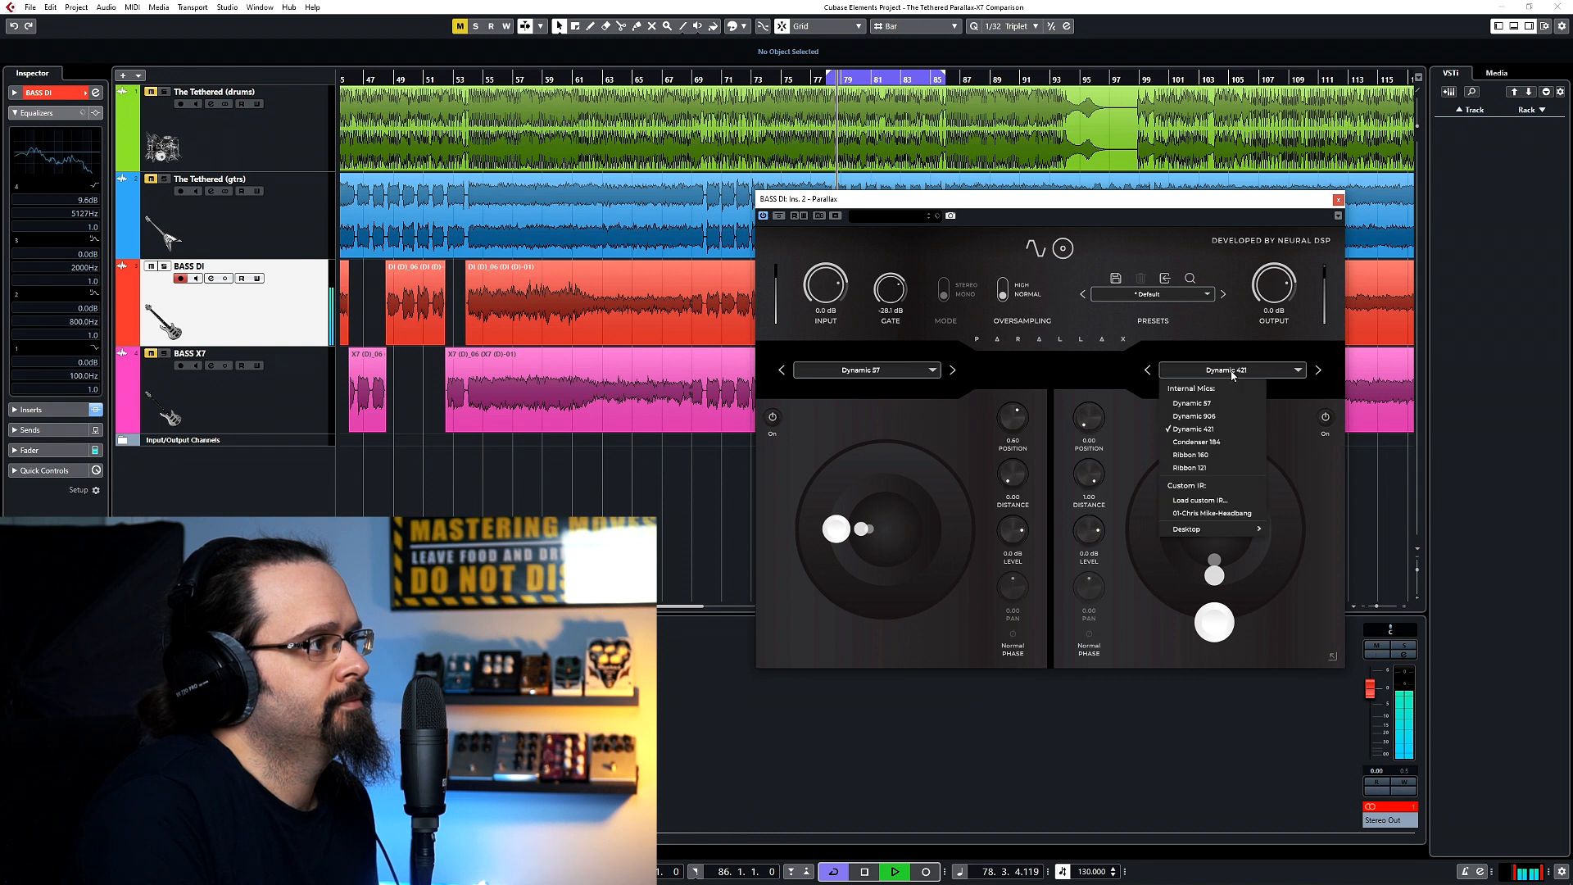
left_click(1202, 423)
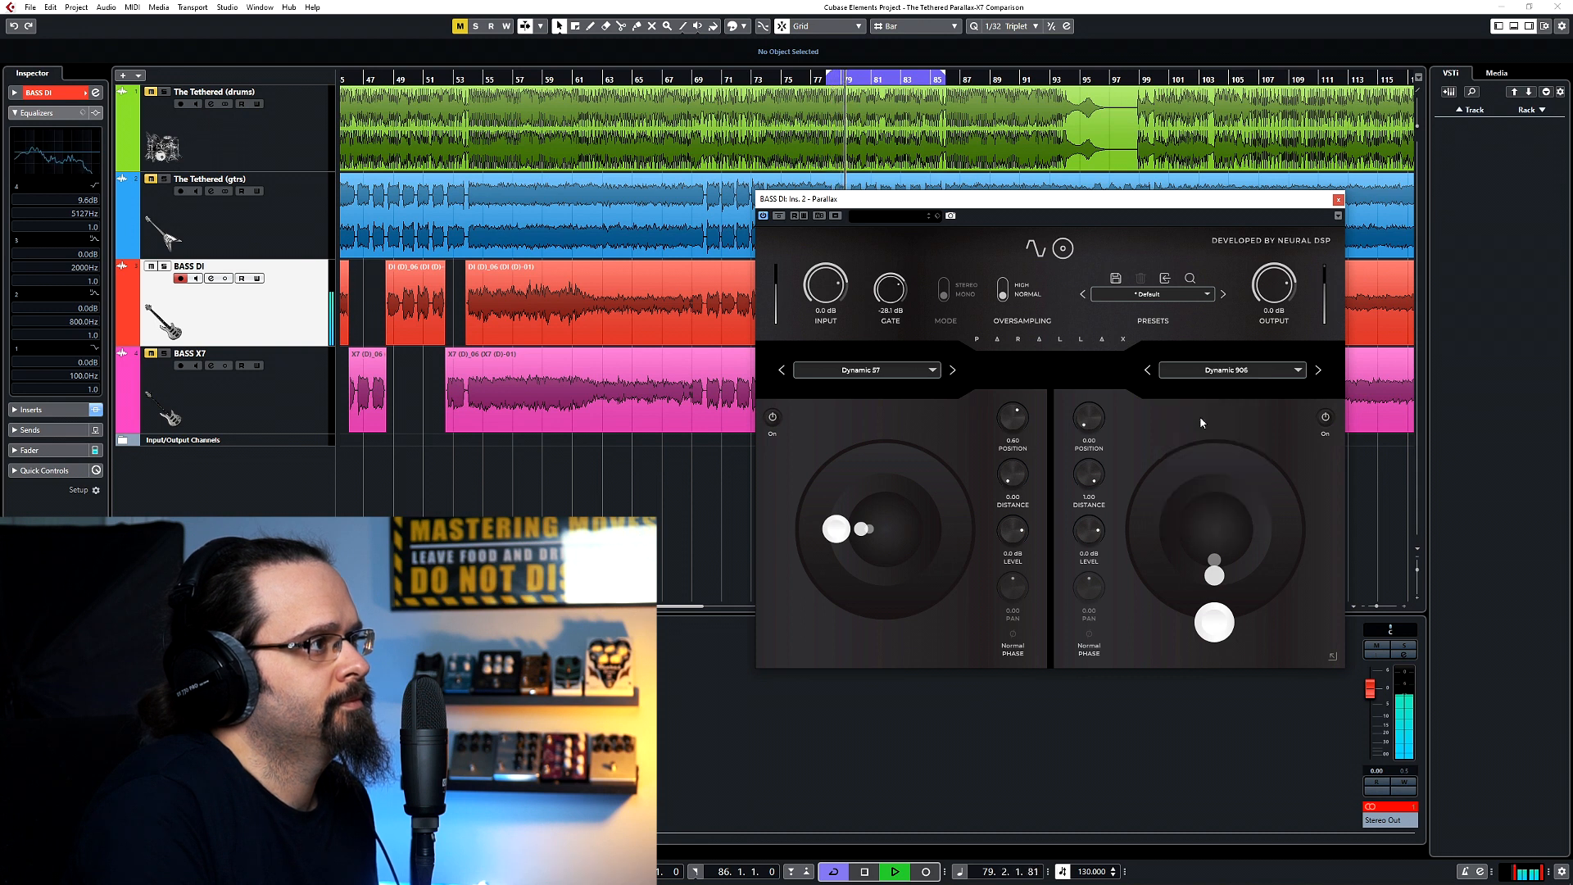
Select Dynamic 57 in the second cabinet slot and place it at about position 0.85 and distance 0.66.
left_click(1227, 376)
left_click(1202, 405)
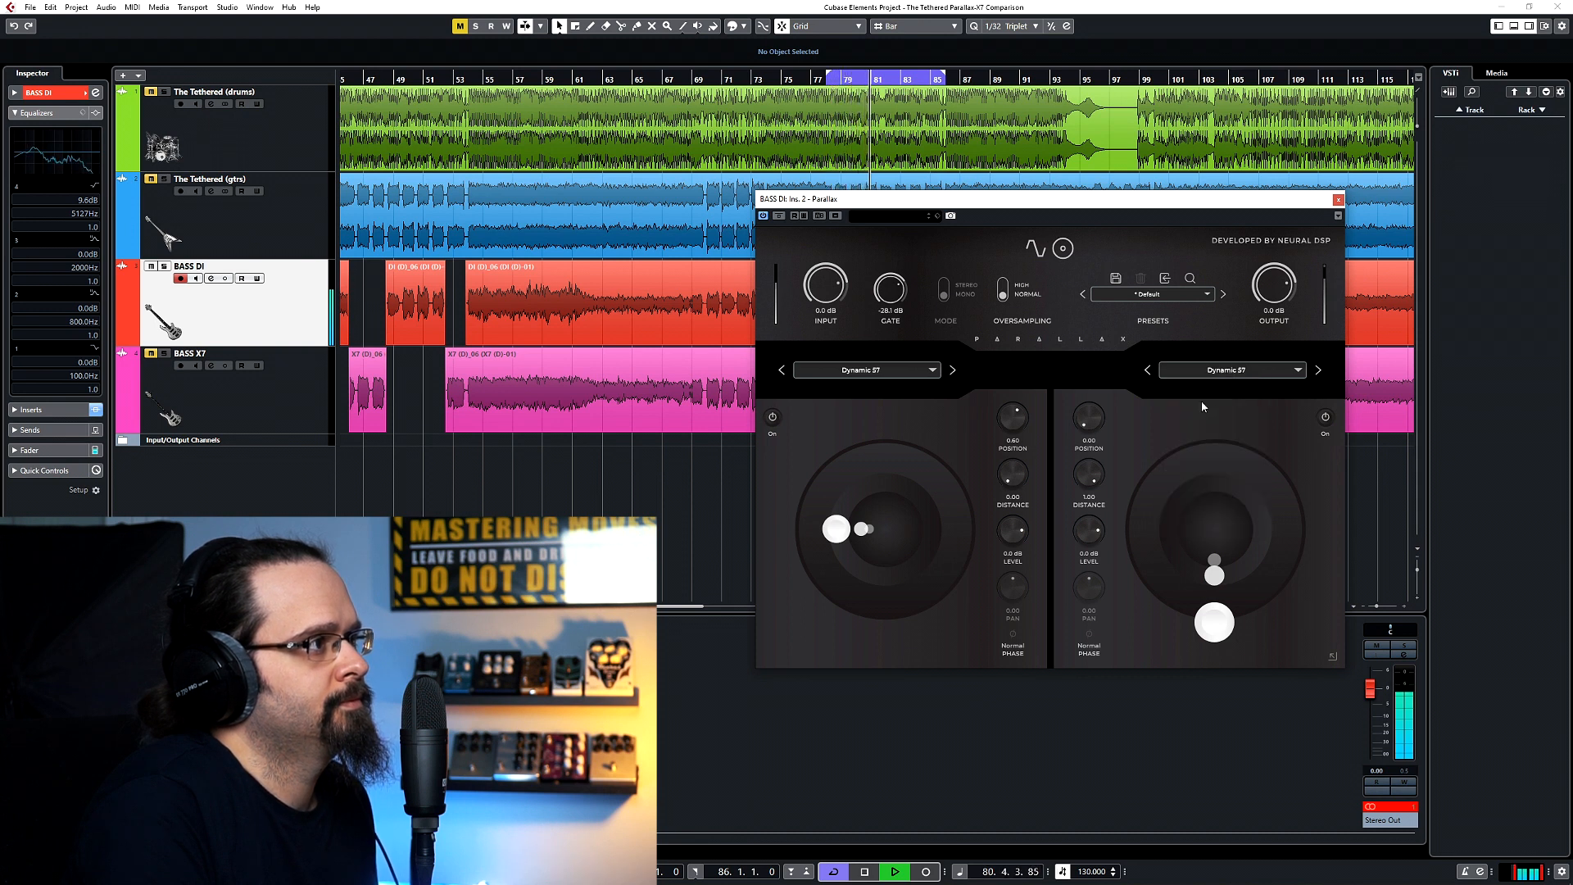
left_click_drag(1220, 637, 1281, 586)
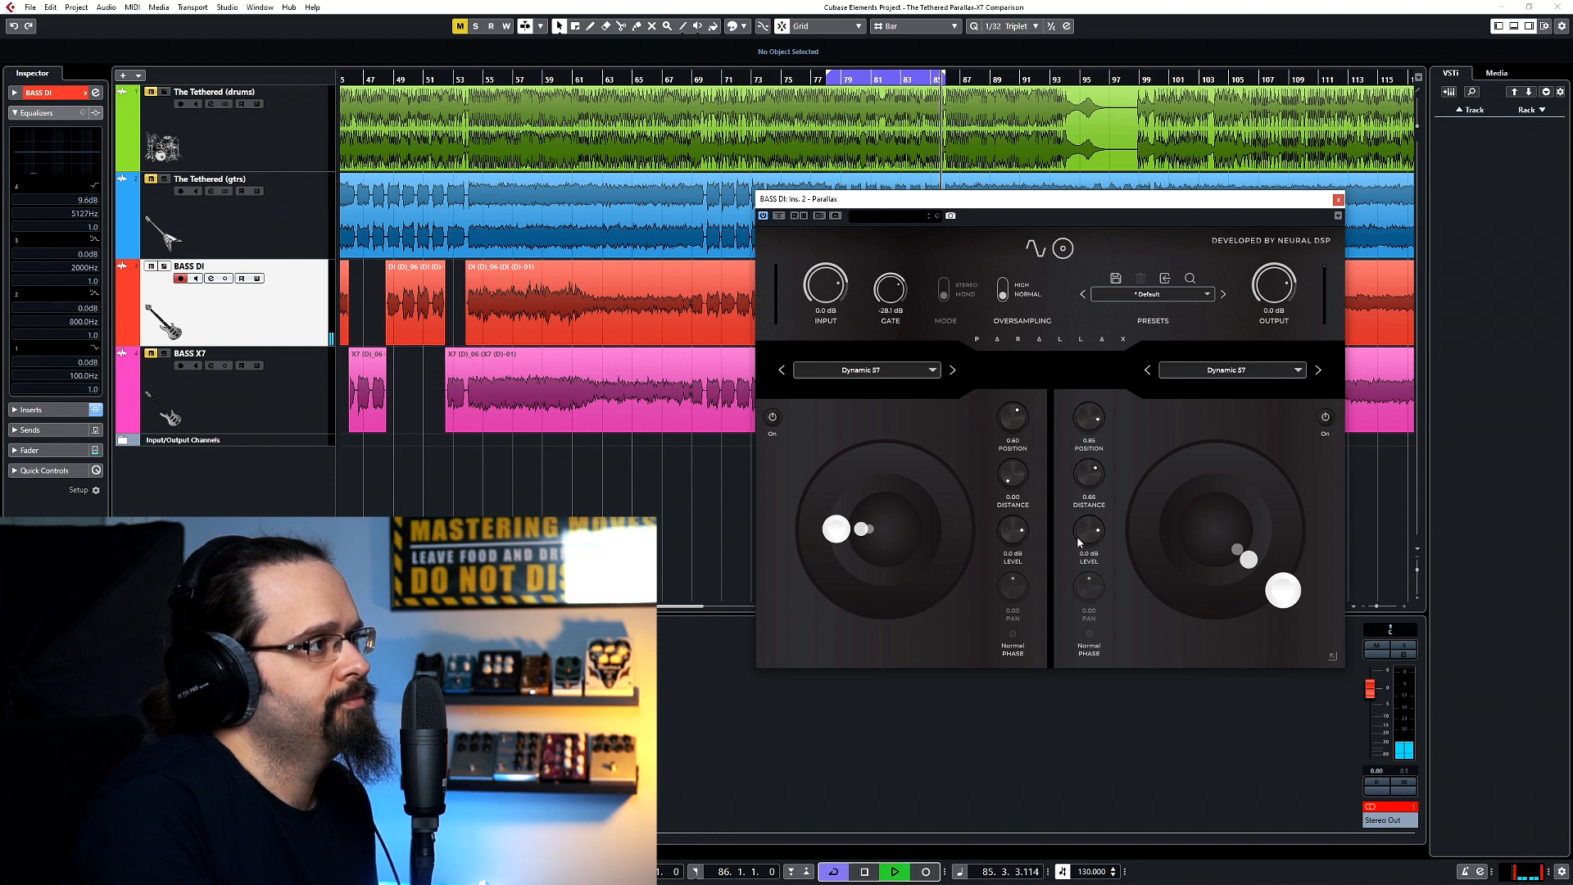
Lower the second microphone's level slightly and set the first microphone's level to about -5.3 dB.
left_click_drag(1089, 531, 1095, 420)
left_click_drag(1017, 531, 983, 550)
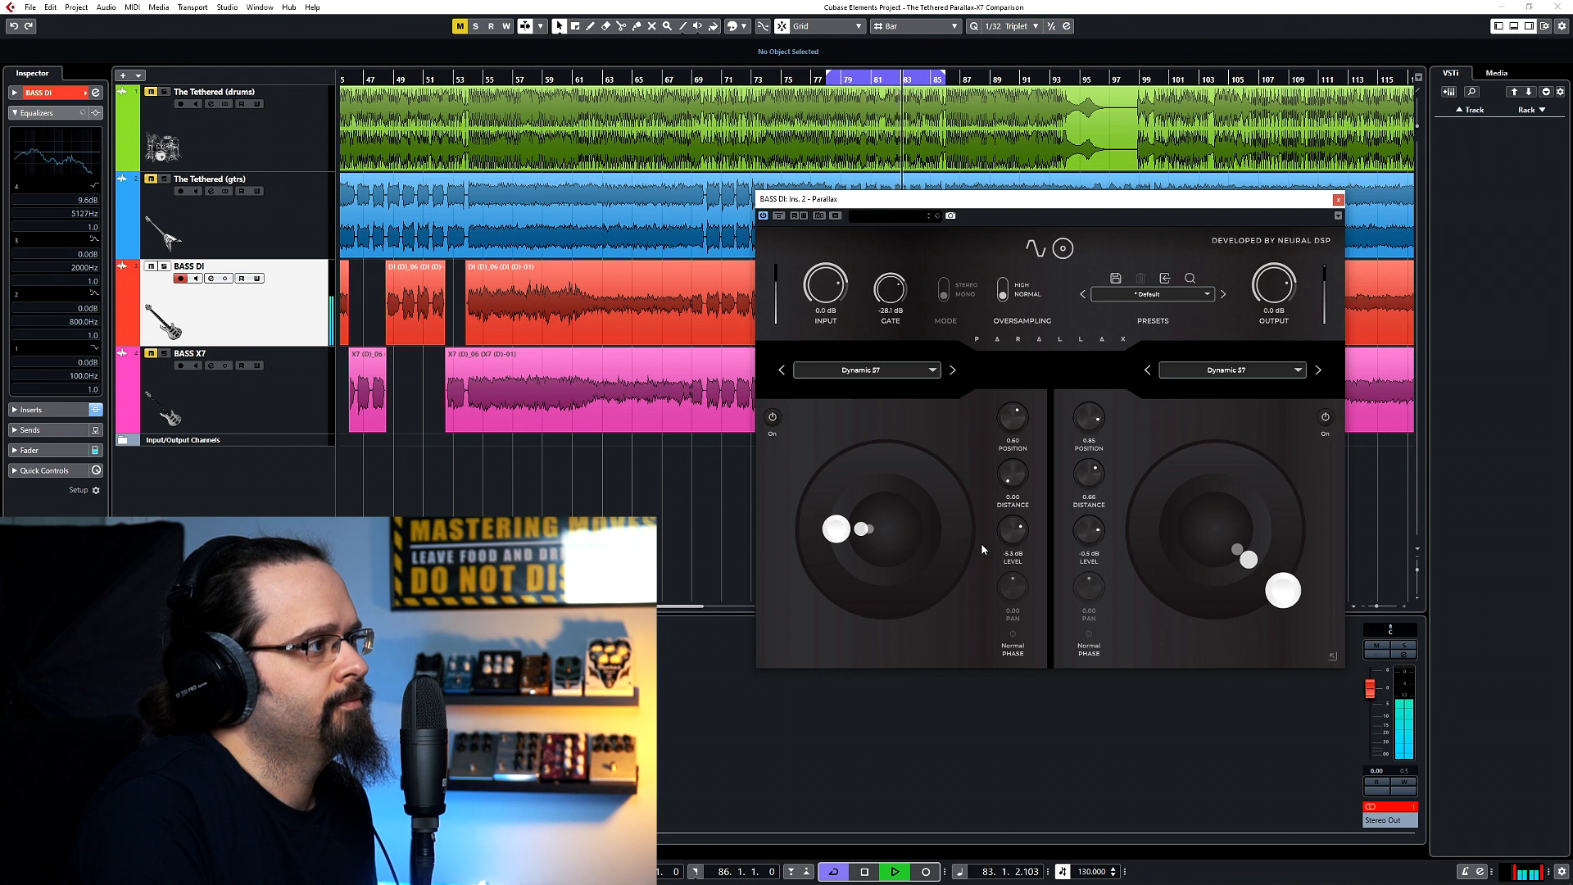
Audition the first microphone with inverted phase at a more distant, off-centre placement, and return its phase to Normal.
left_click(1012, 635)
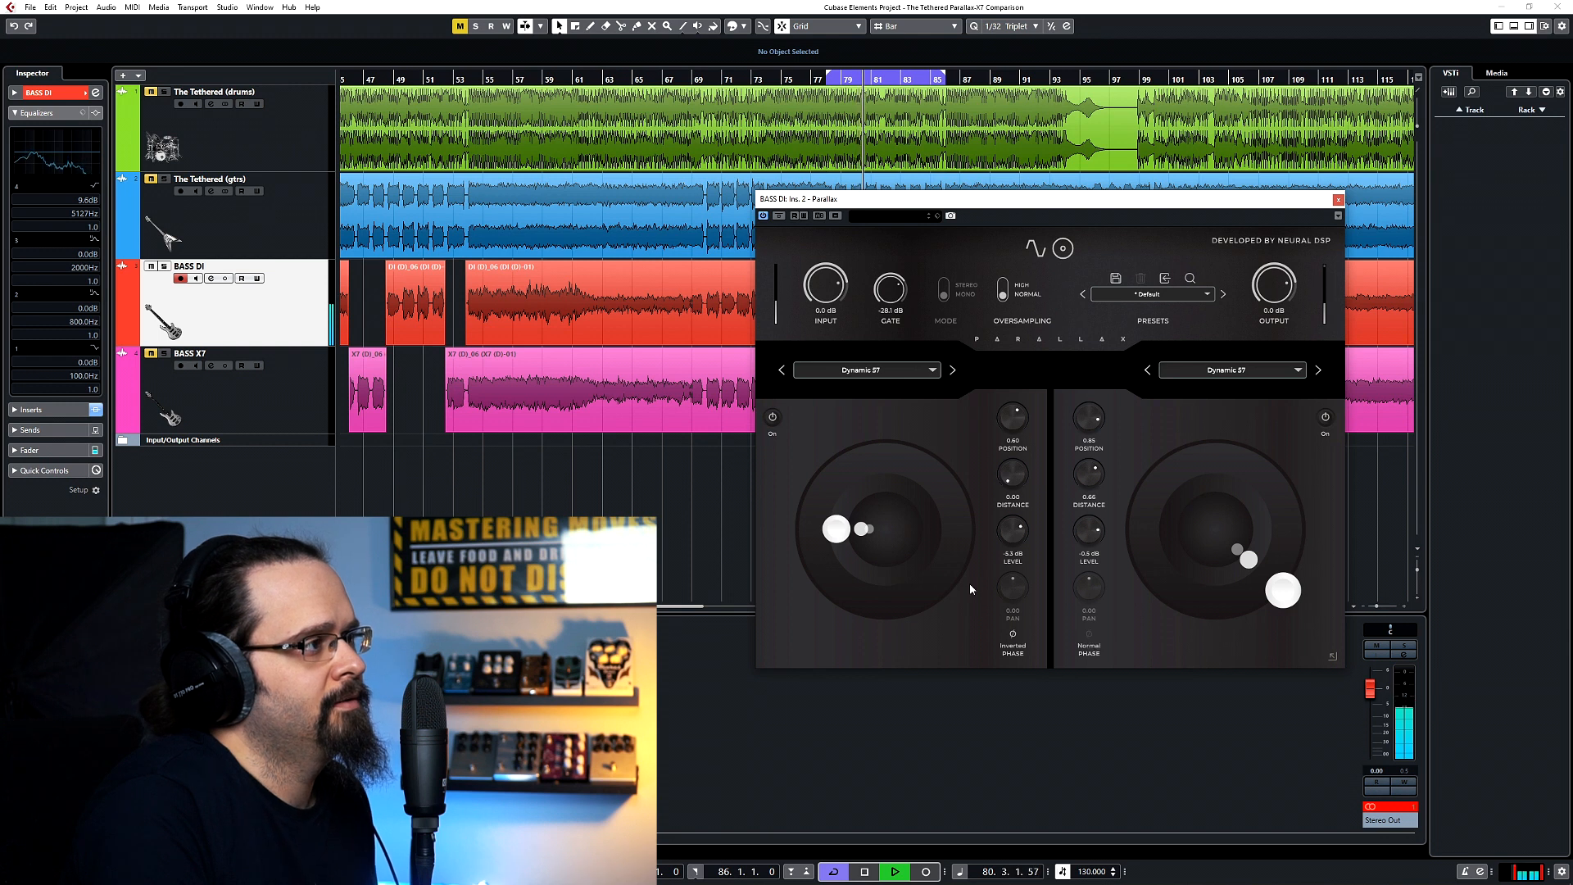
left_click_drag(831, 534, 778, 582)
left_click(1013, 635)
left_click(1014, 637)
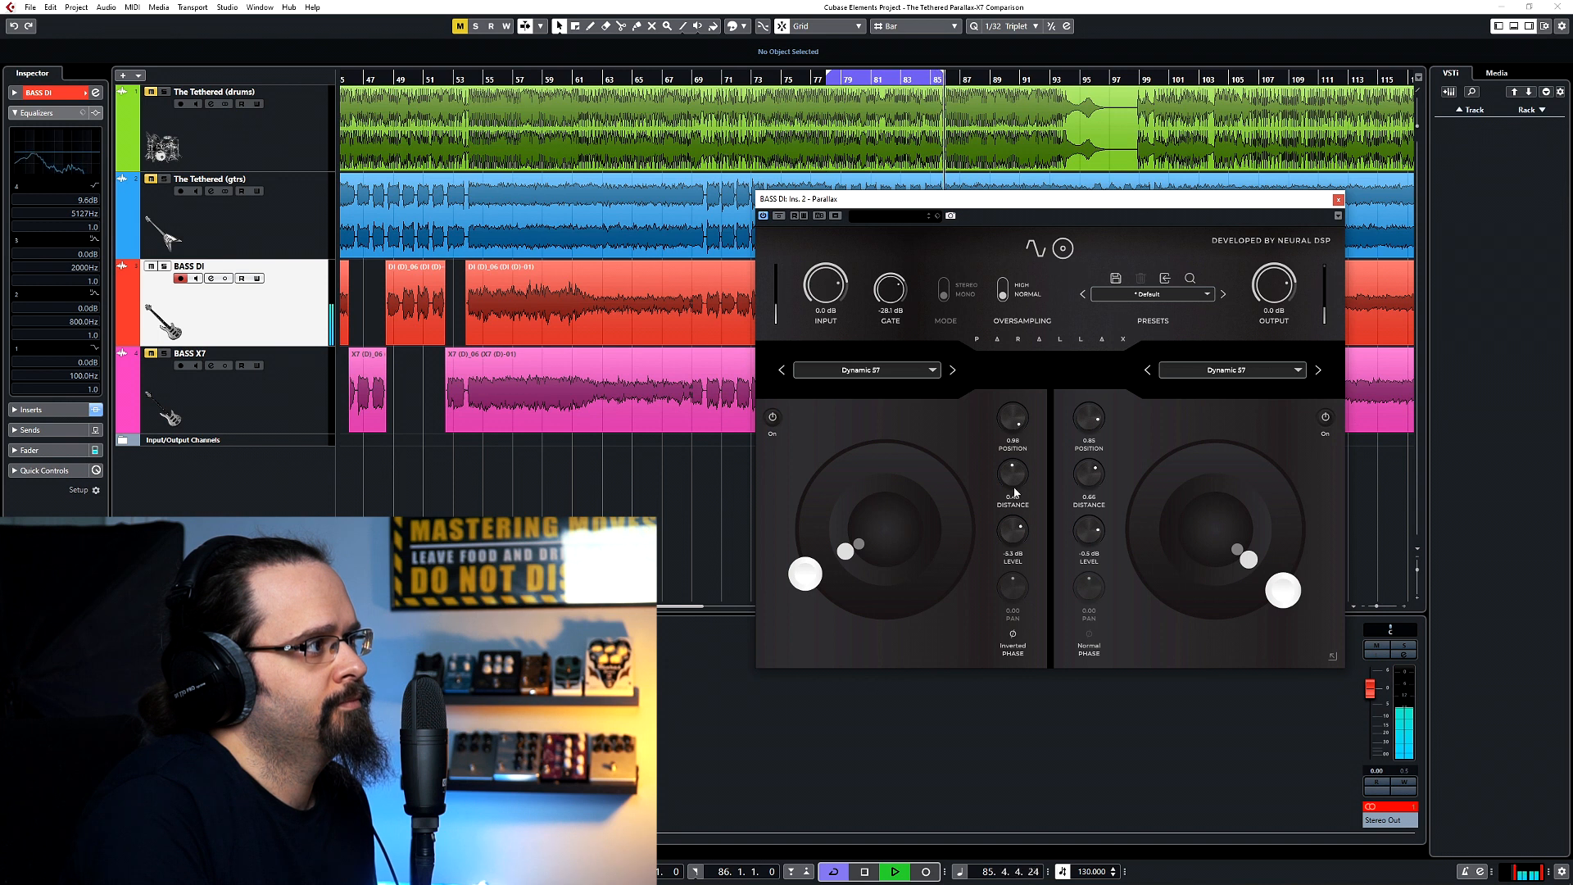
left_click(1014, 636)
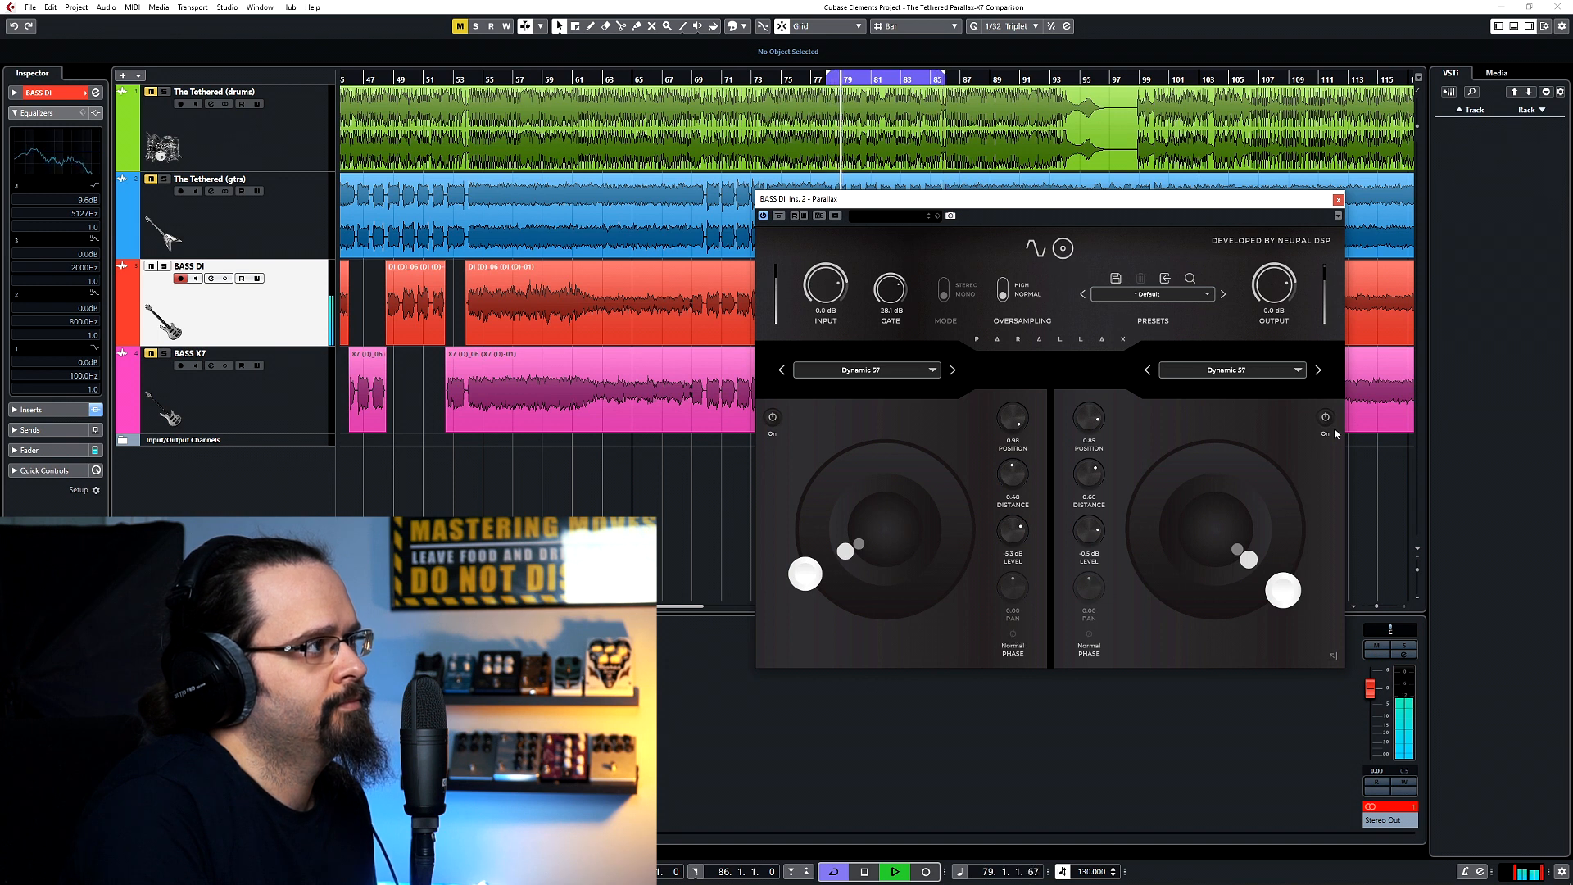
Select Dynamic 421 in the first cabinet slot and place it at about position 0.72 and distance 0.00.
left_click(891, 370)
left_click(852, 430)
left_click_drag(805, 574, 814, 526)
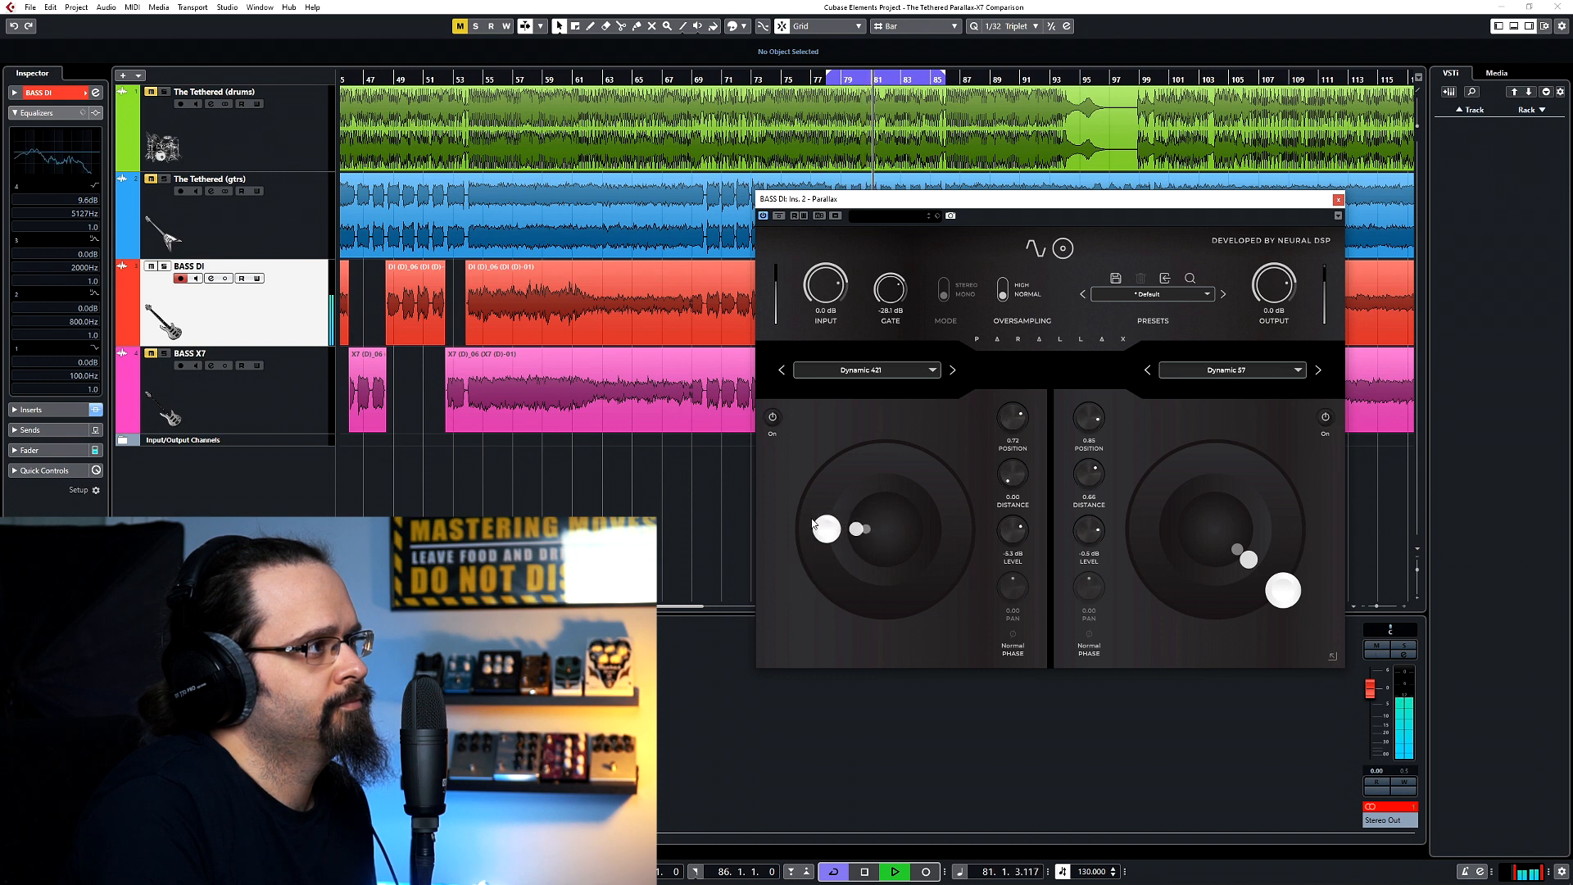
Move the second microphone to about position 0.36 and distance 0.62, comparing the tone with it switched off and on.
left_click(1320, 416)
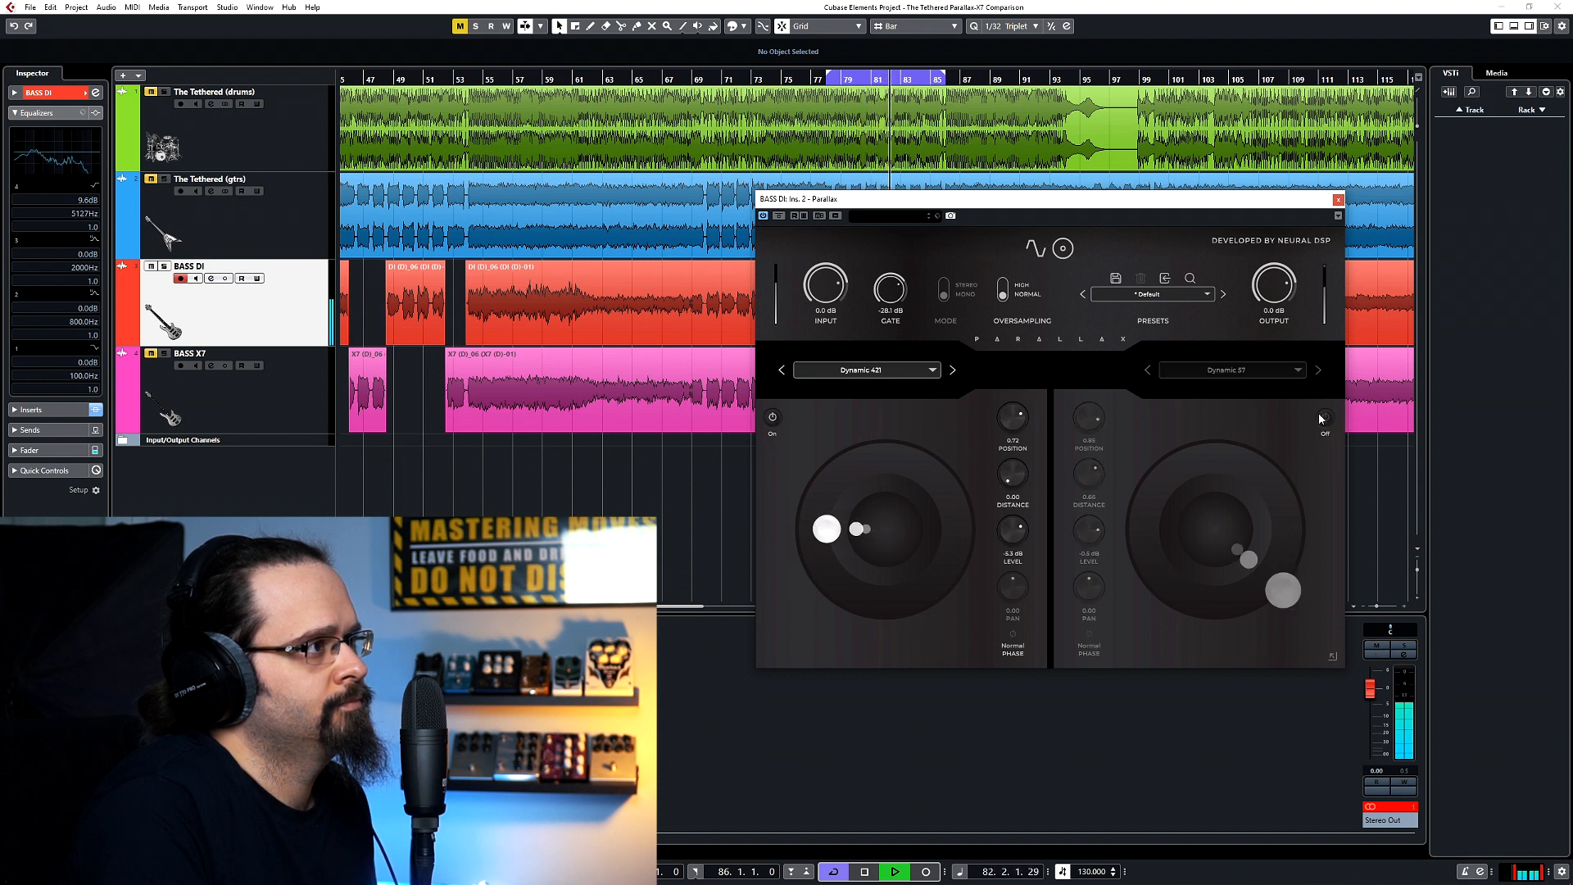
left_click(1320, 416)
left_click_drag(1283, 590, 1242, 587)
left_click(1326, 419)
left_click(1326, 418)
Load the Aware Bass DI IR in the first cabinet slot, play the loop, and switch the second microphone off.
left_click(860, 370)
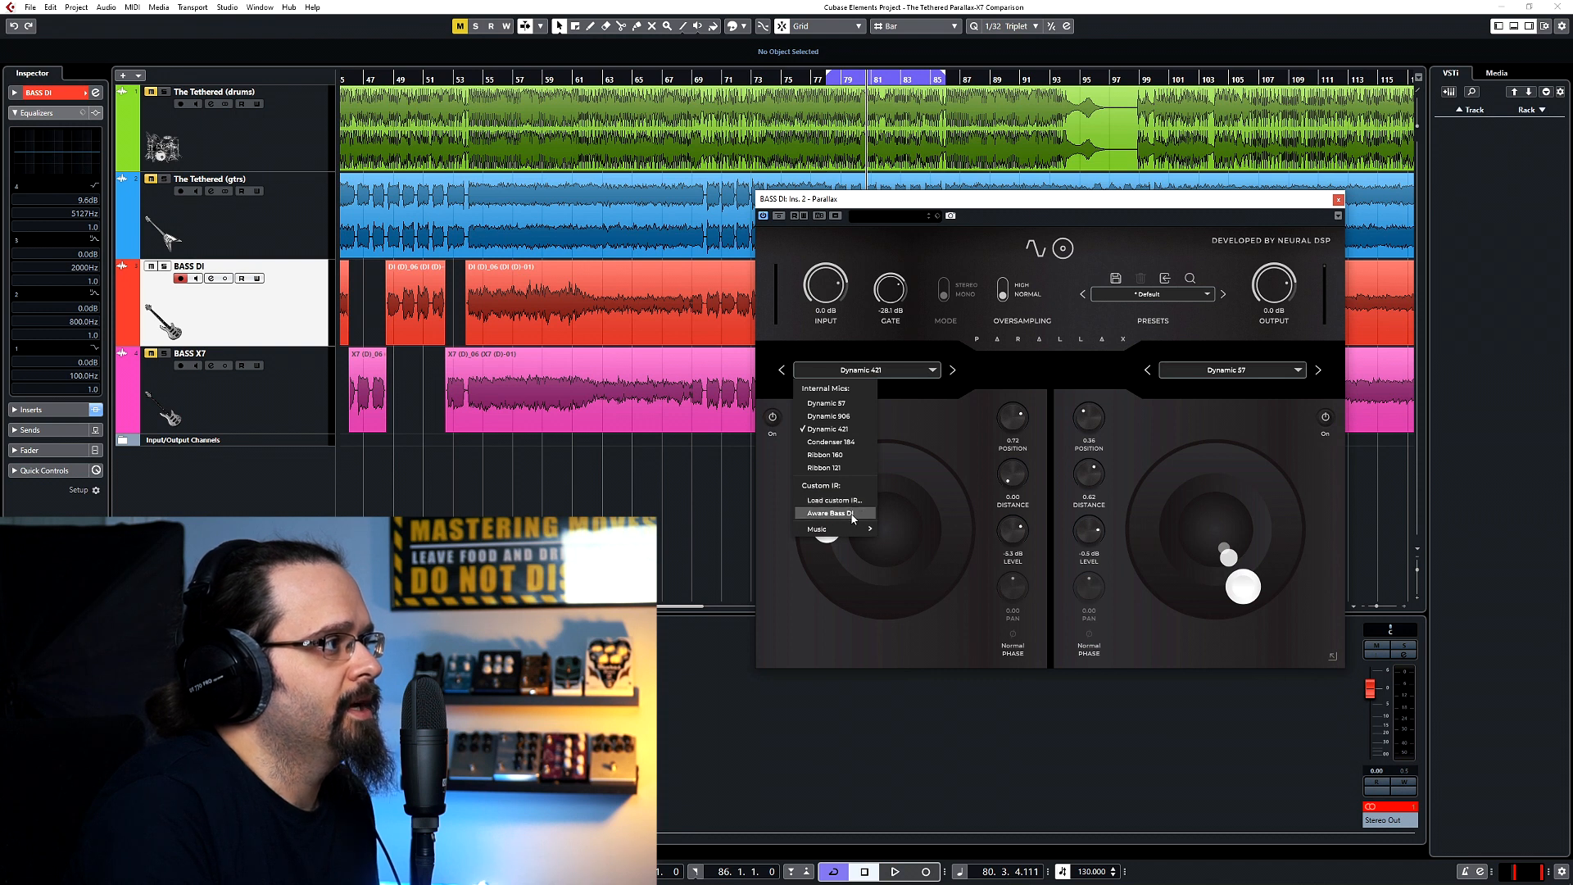
left_click(852, 514)
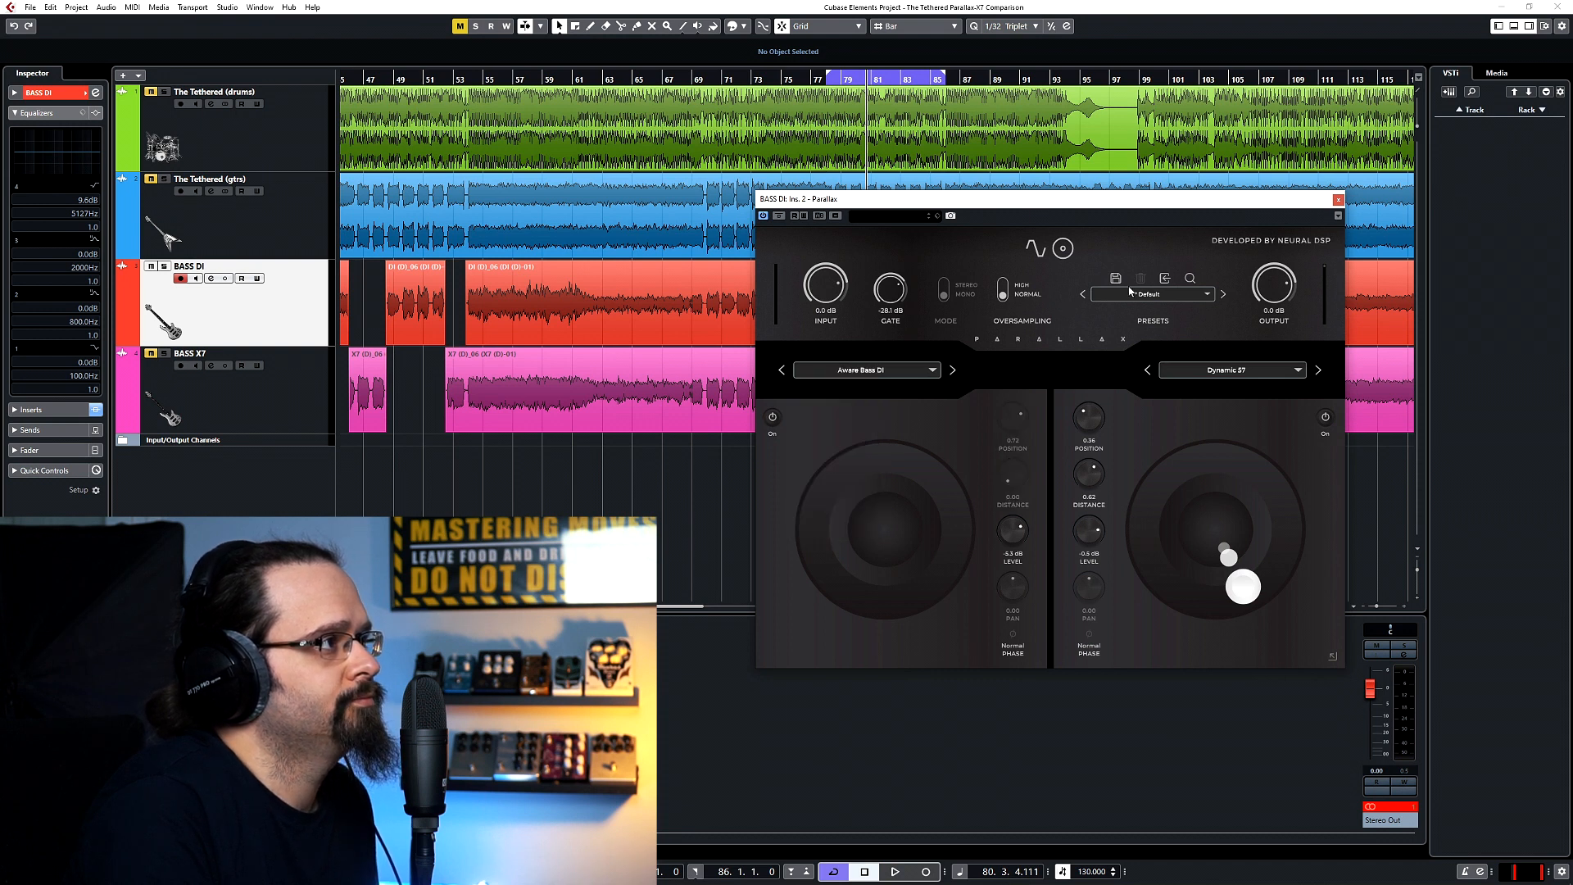
left_click(1035, 248)
key("space")
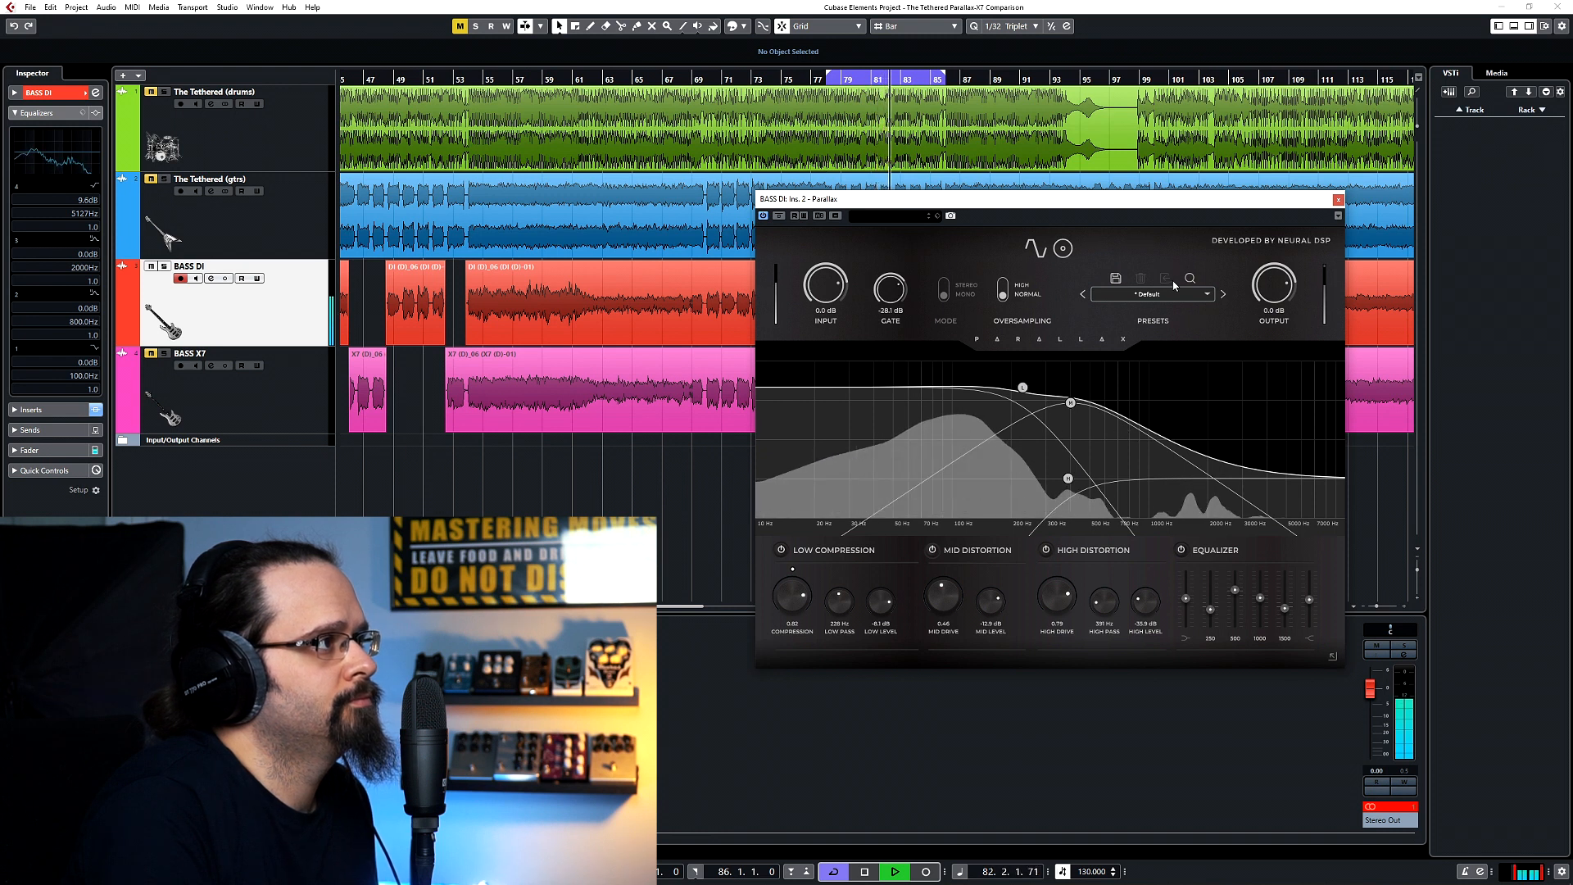
left_click(1063, 248)
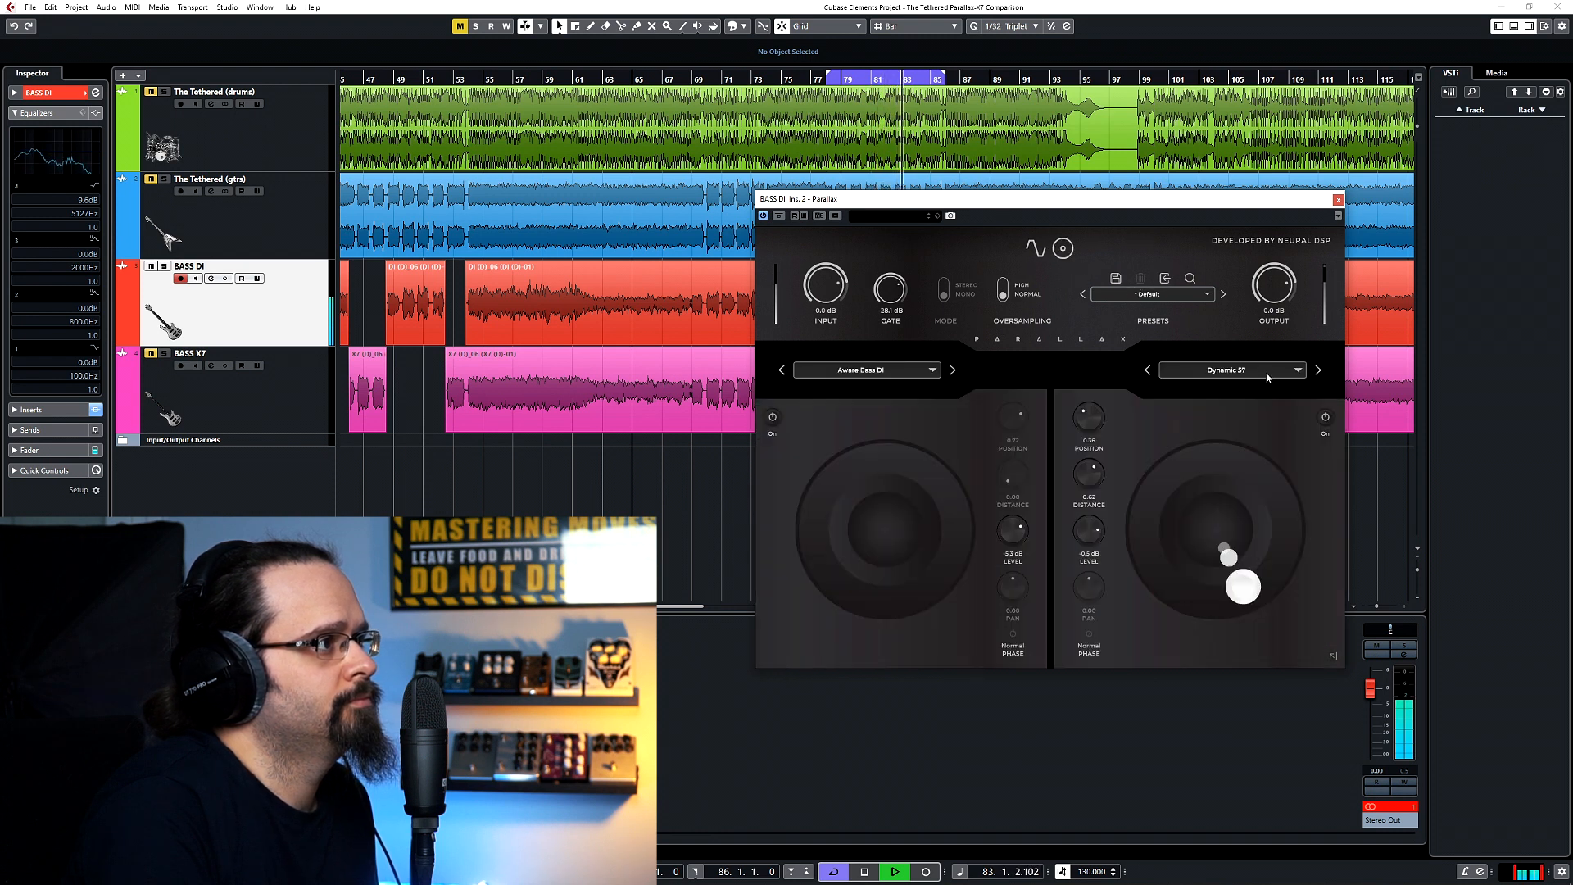
left_click(1325, 416)
left_click(1036, 247)
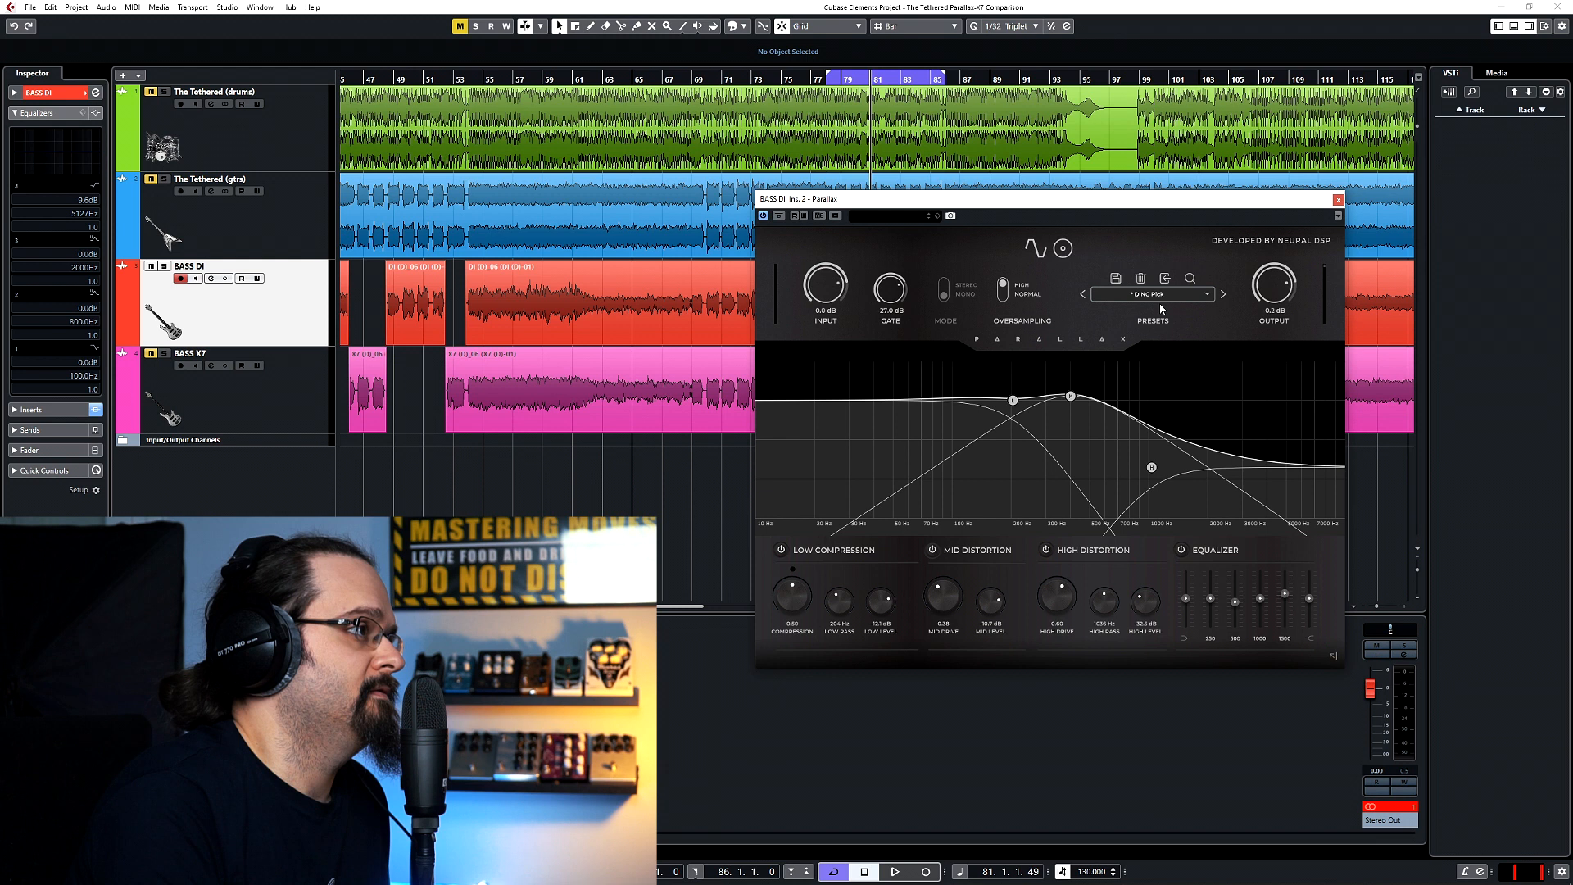
Browse the artist and user presets, and choose DING Pick from the user presets.
left_click(1208, 293)
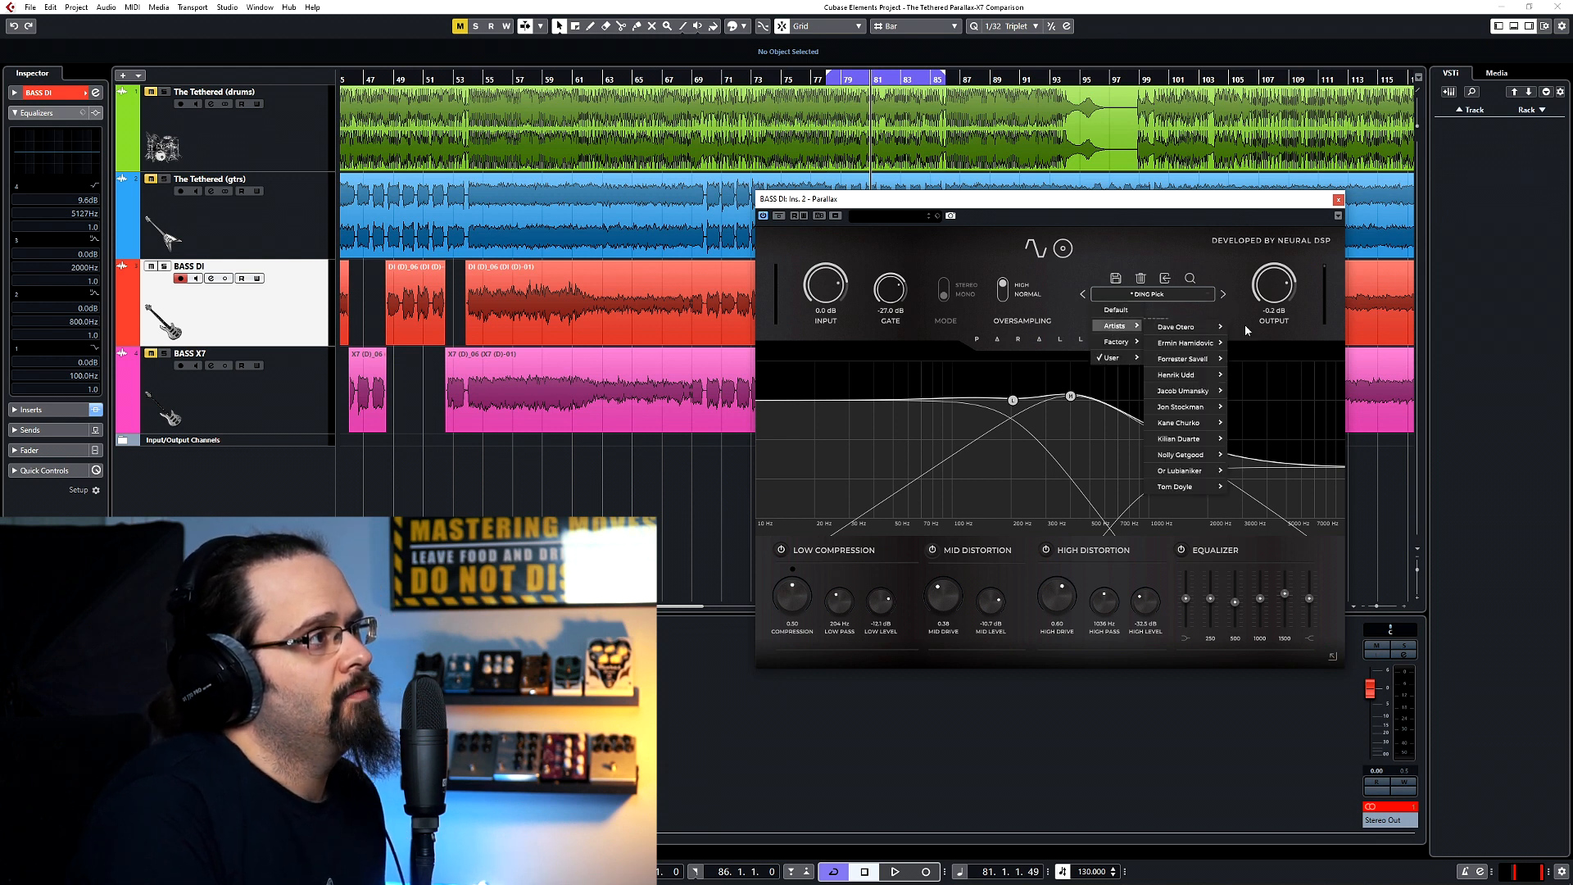
left_click(1231, 320)
left_click(1148, 295)
mouse_move(1108, 331)
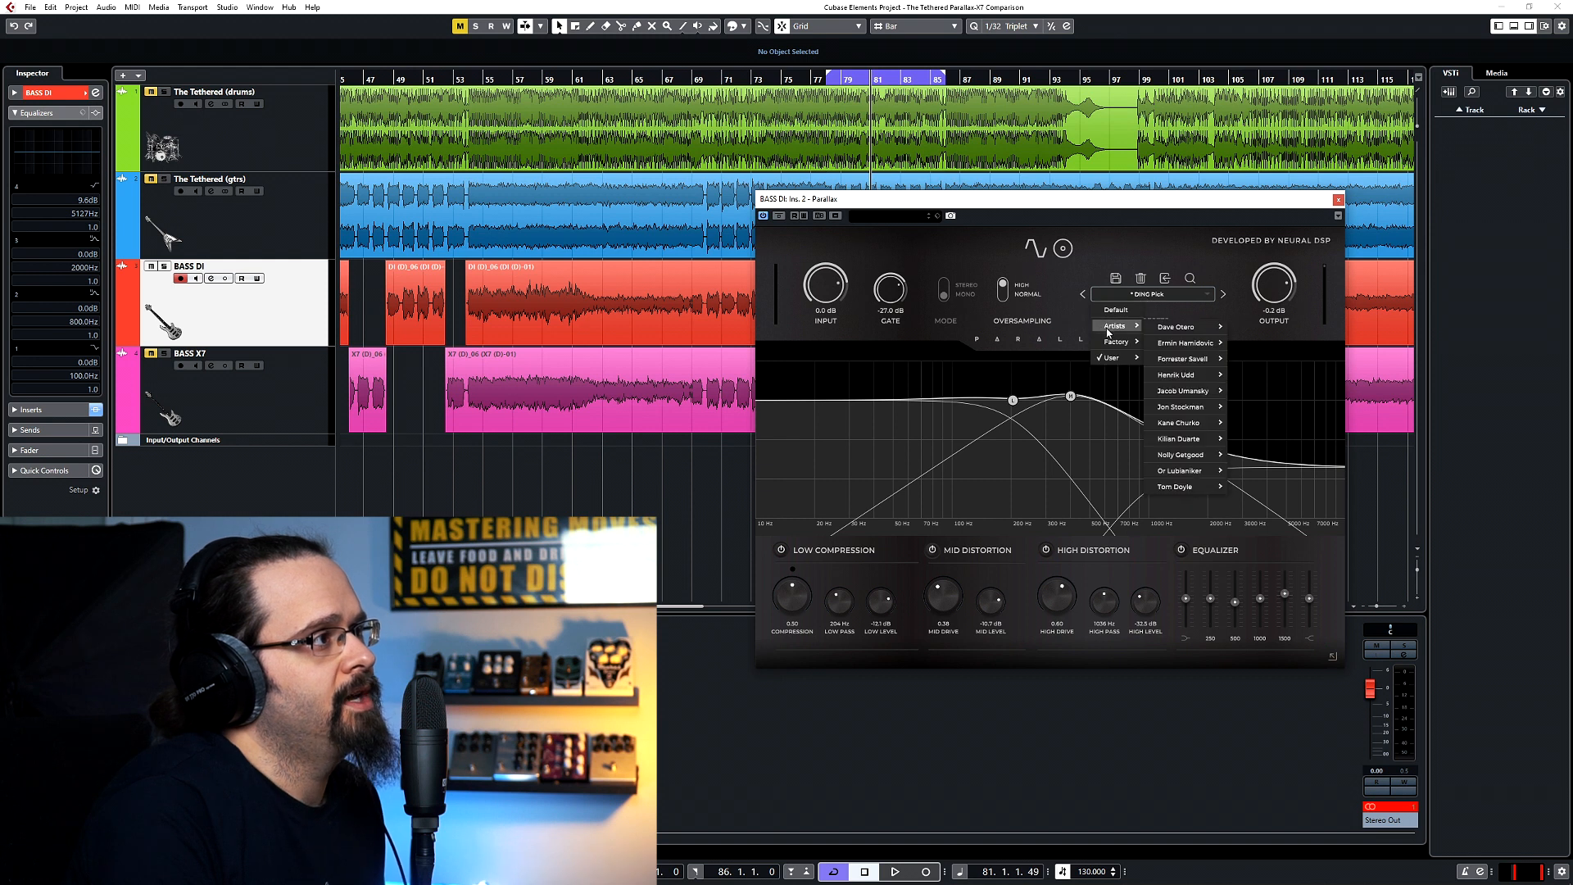
mouse_move(1199, 344)
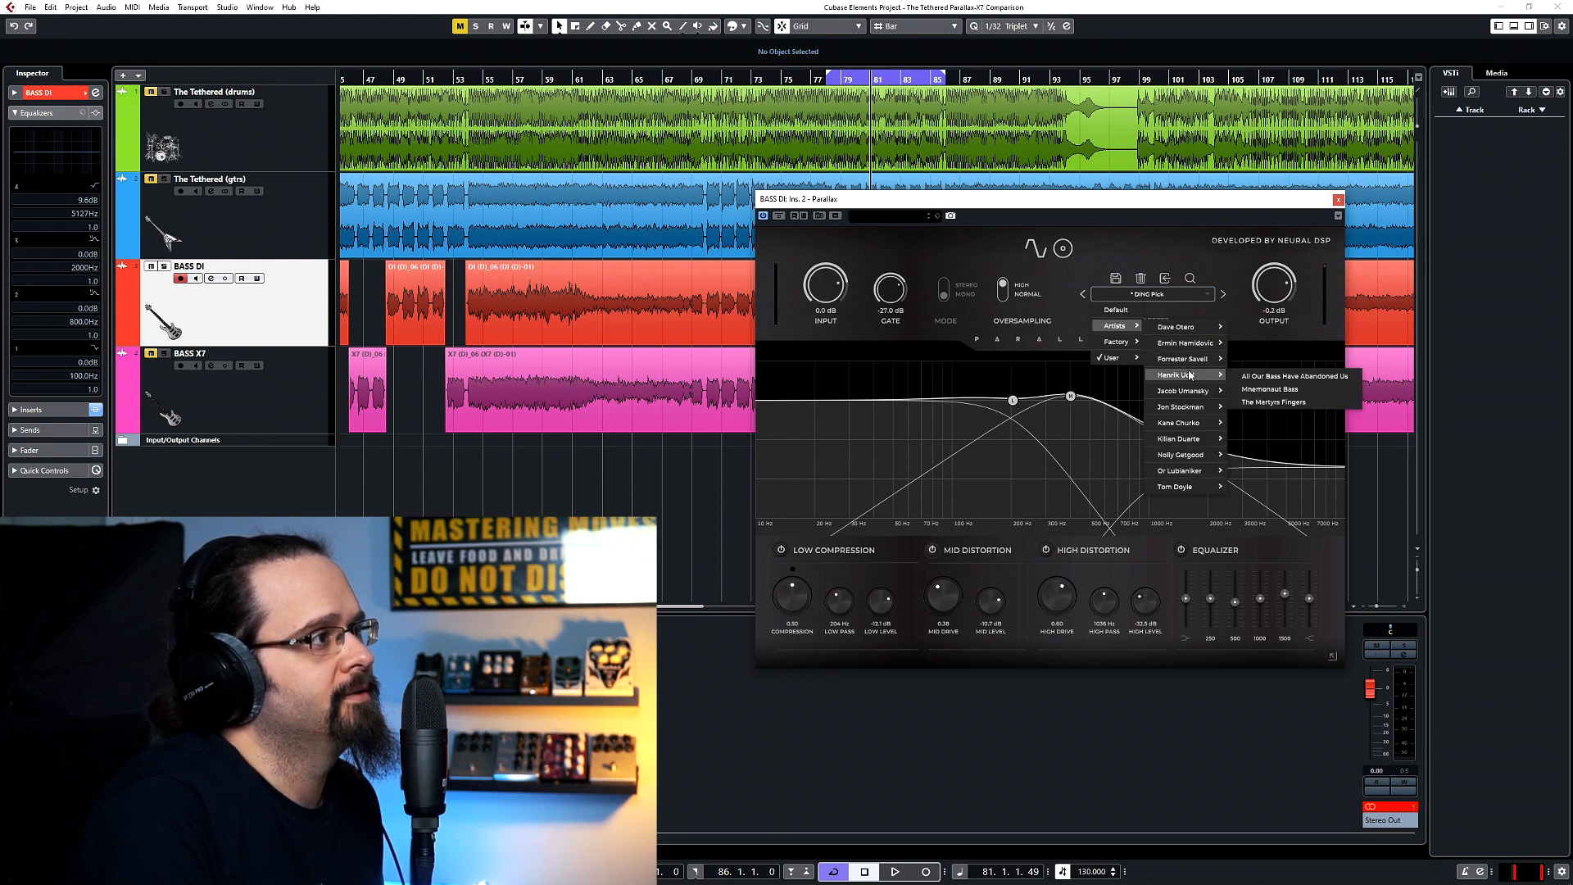
mouse_move(1190, 414)
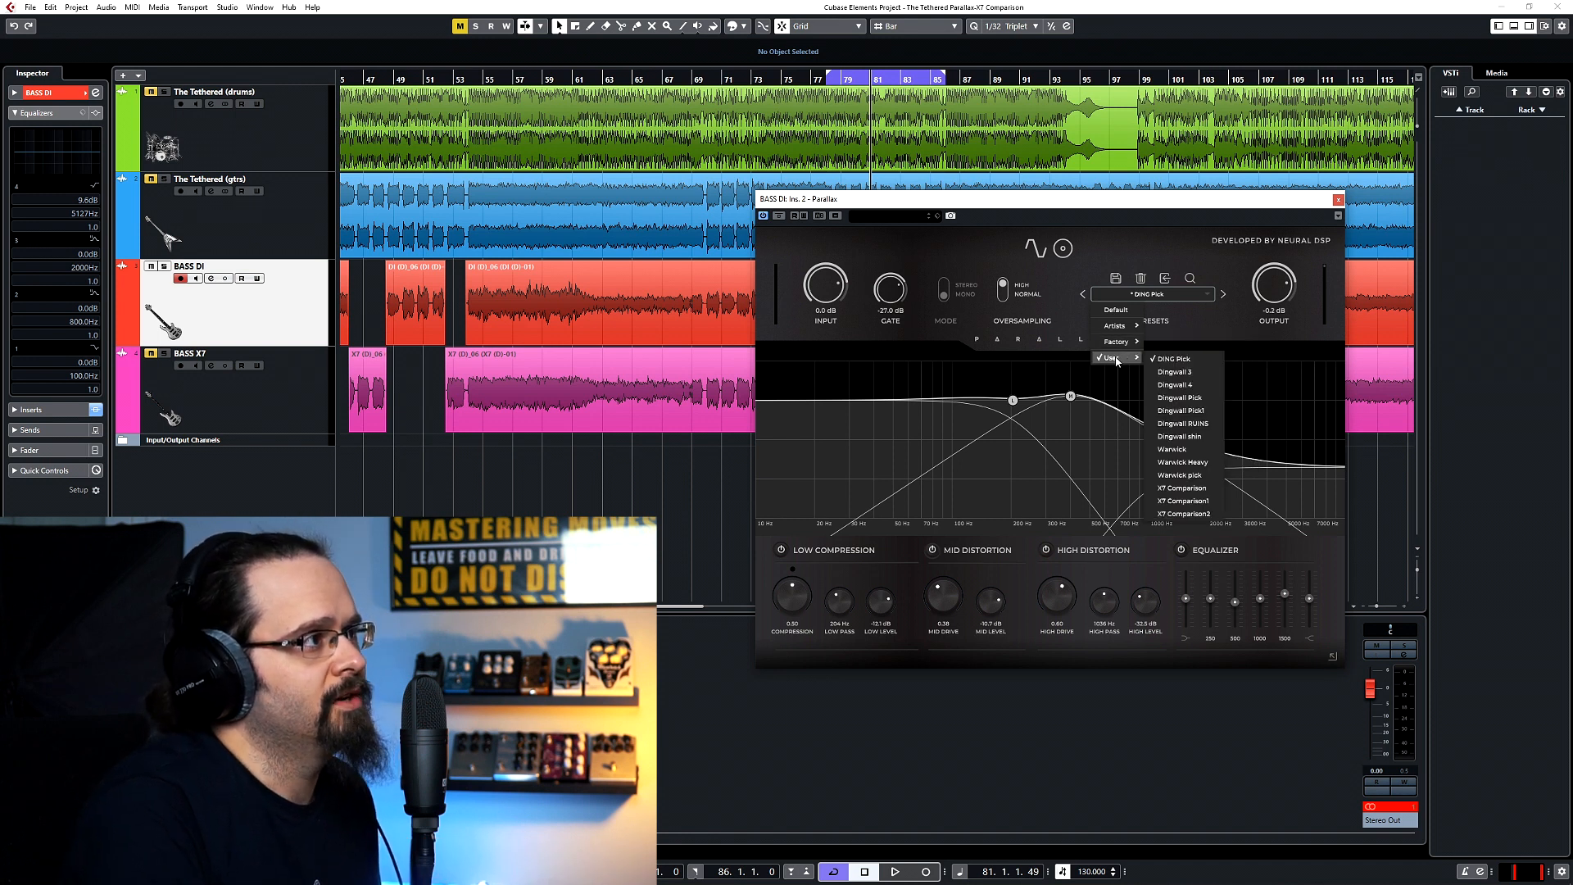
left_click(1174, 359)
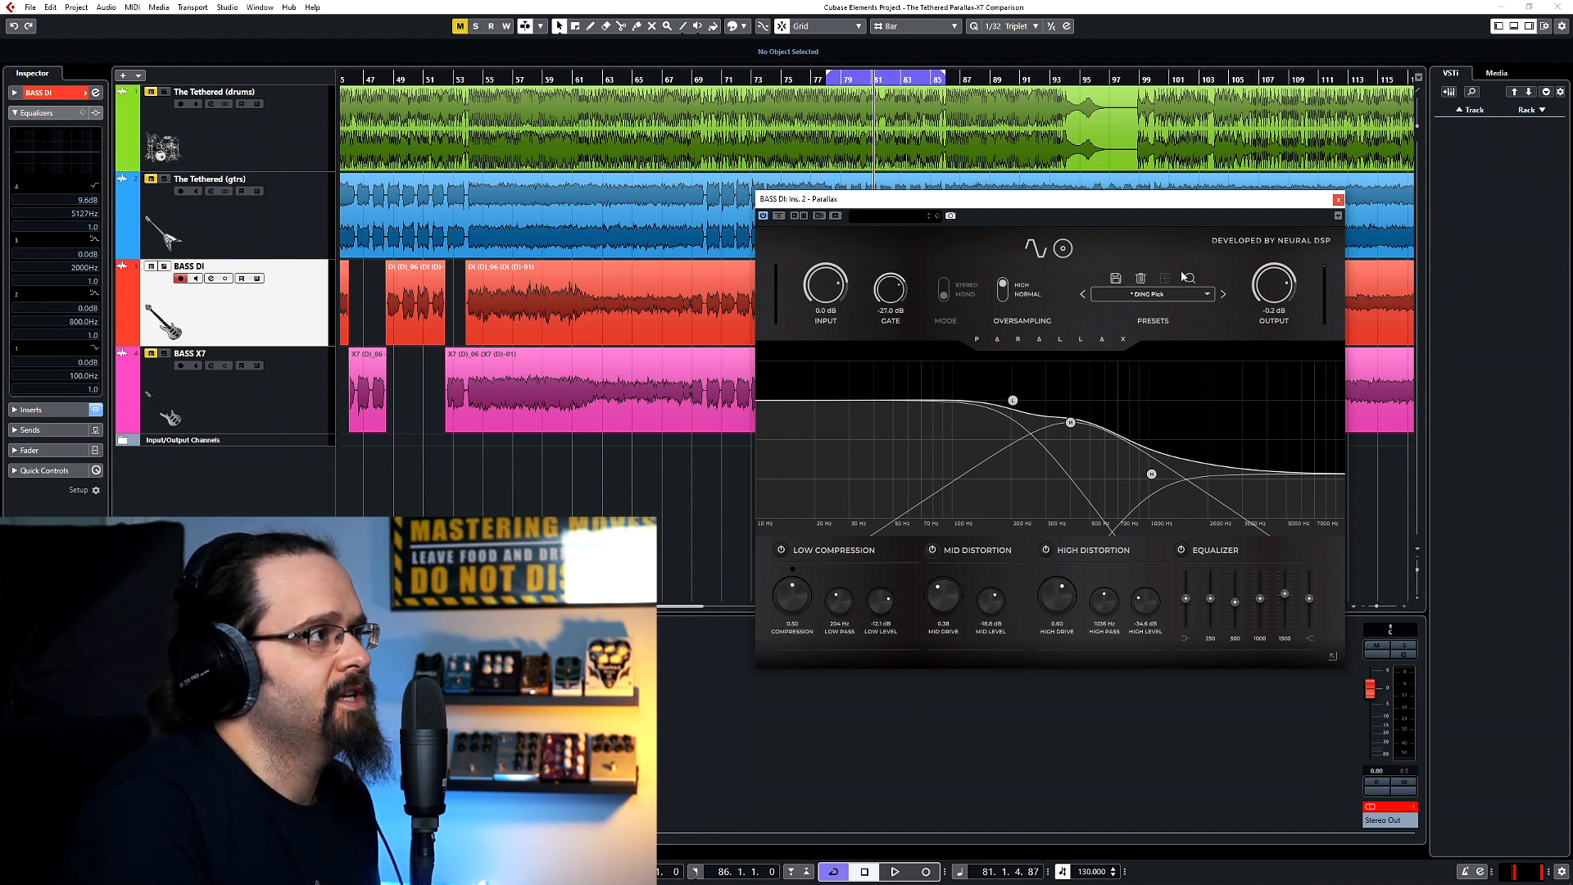
Save the current settings as a new preset named DING Pick4.
left_click(1118, 282)
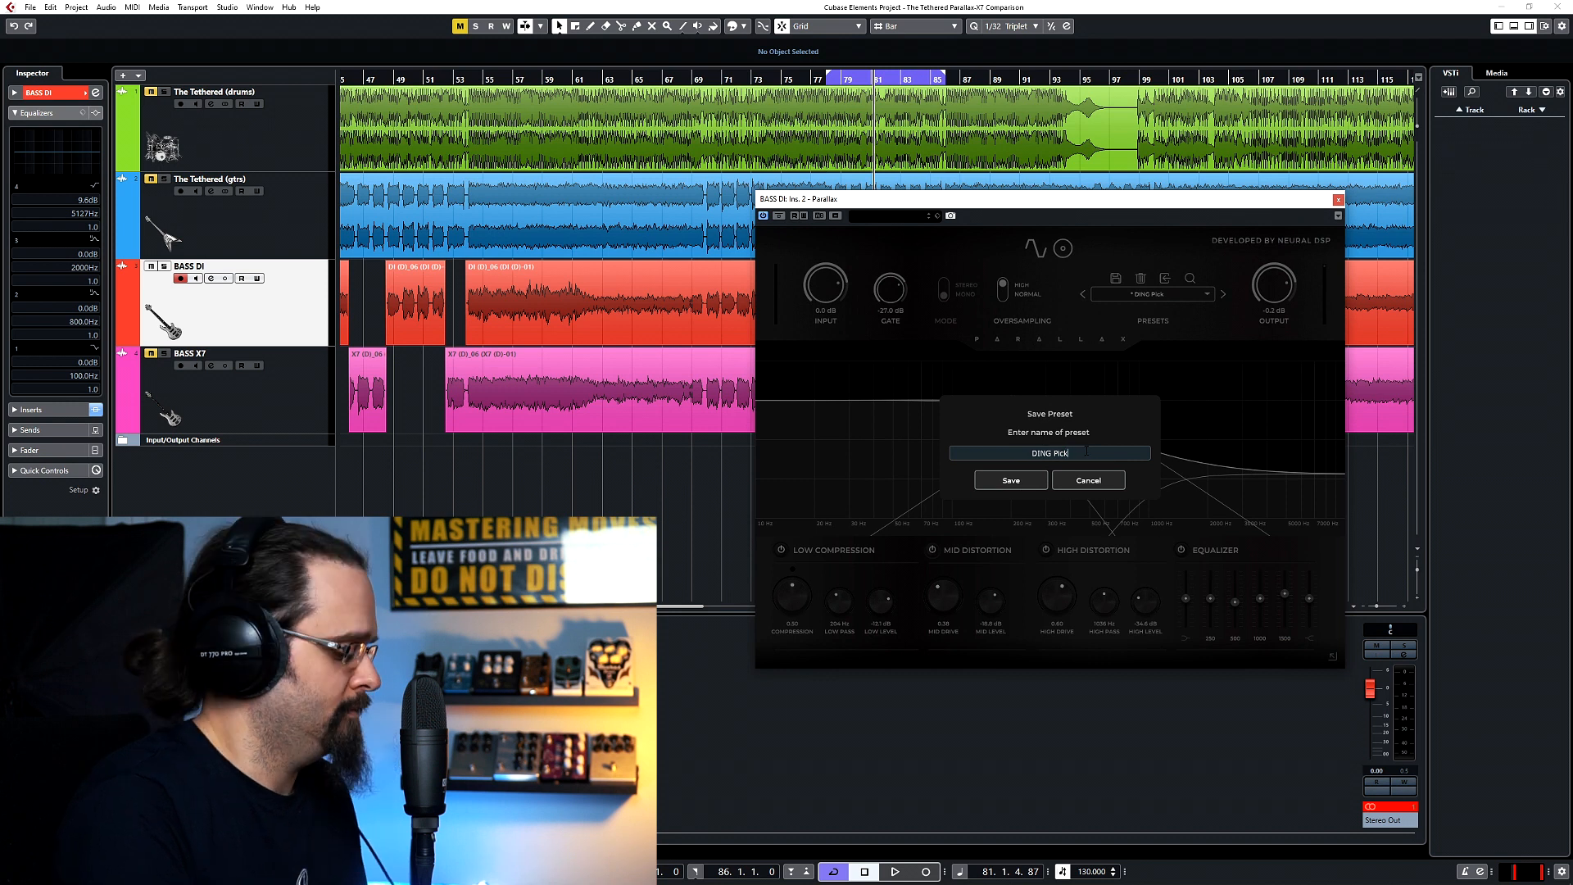
type("4")
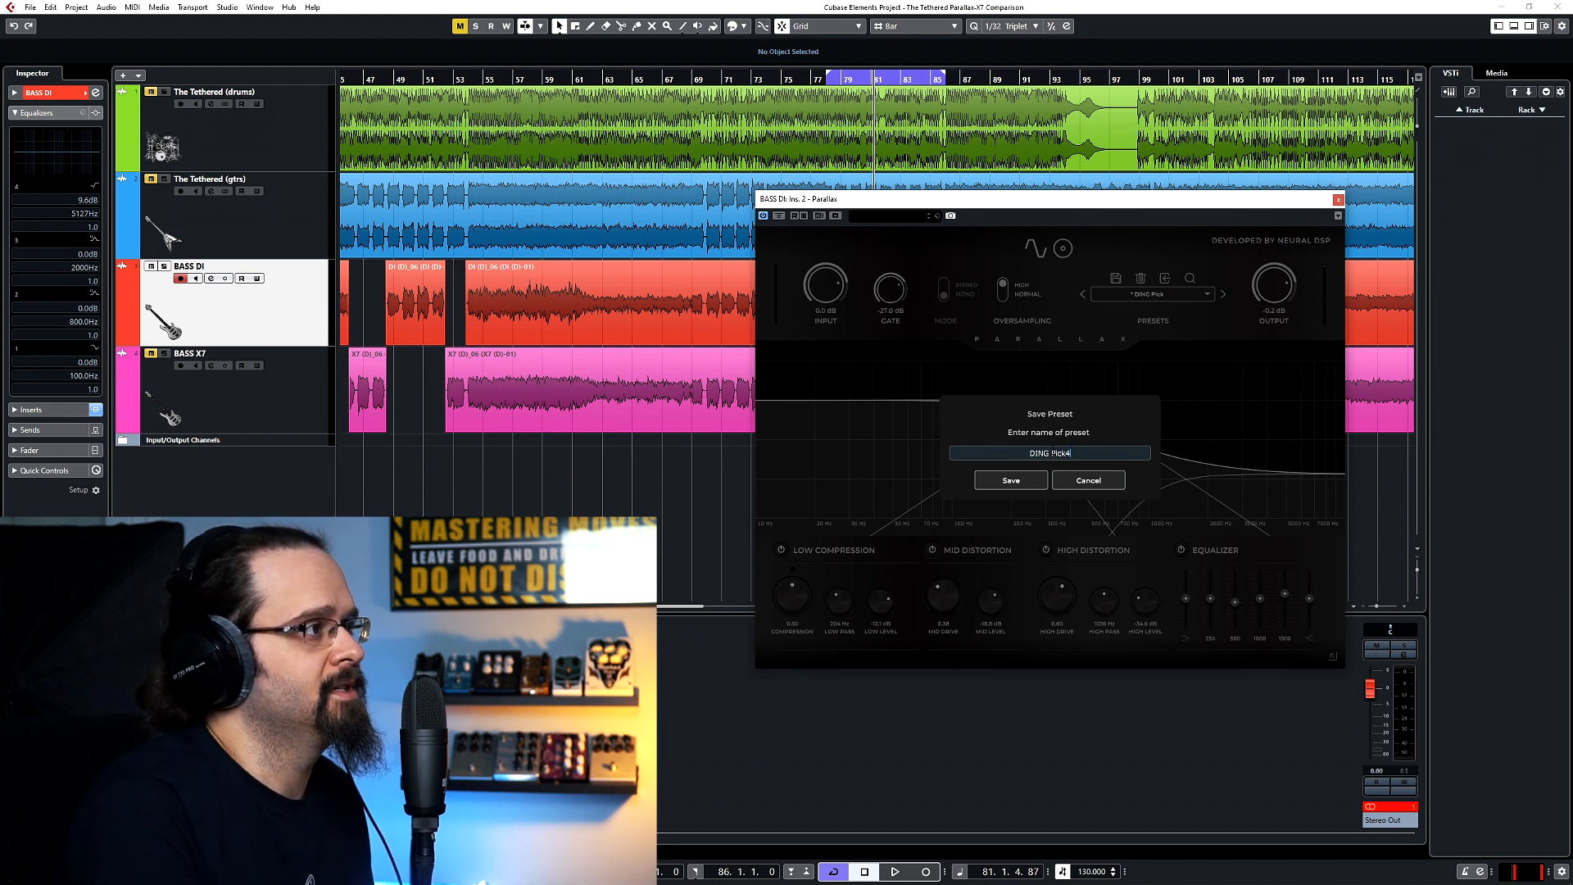
left_click(1018, 484)
Play the loop with the Dingwall 3 user preset and switch to Dingwall 4.
left_click(1083, 294)
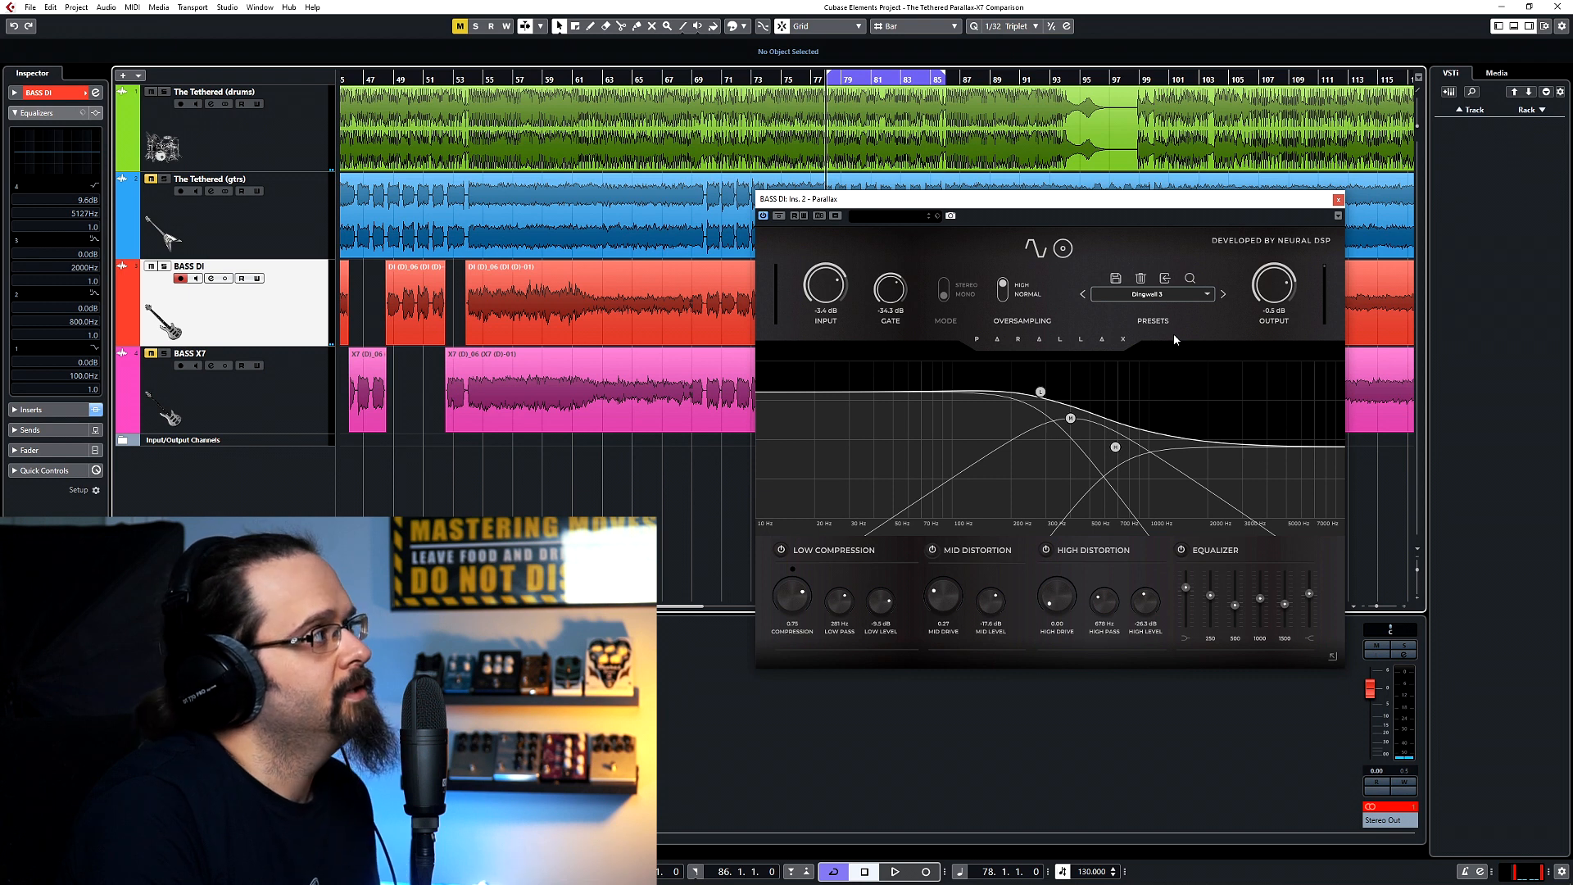
key("space")
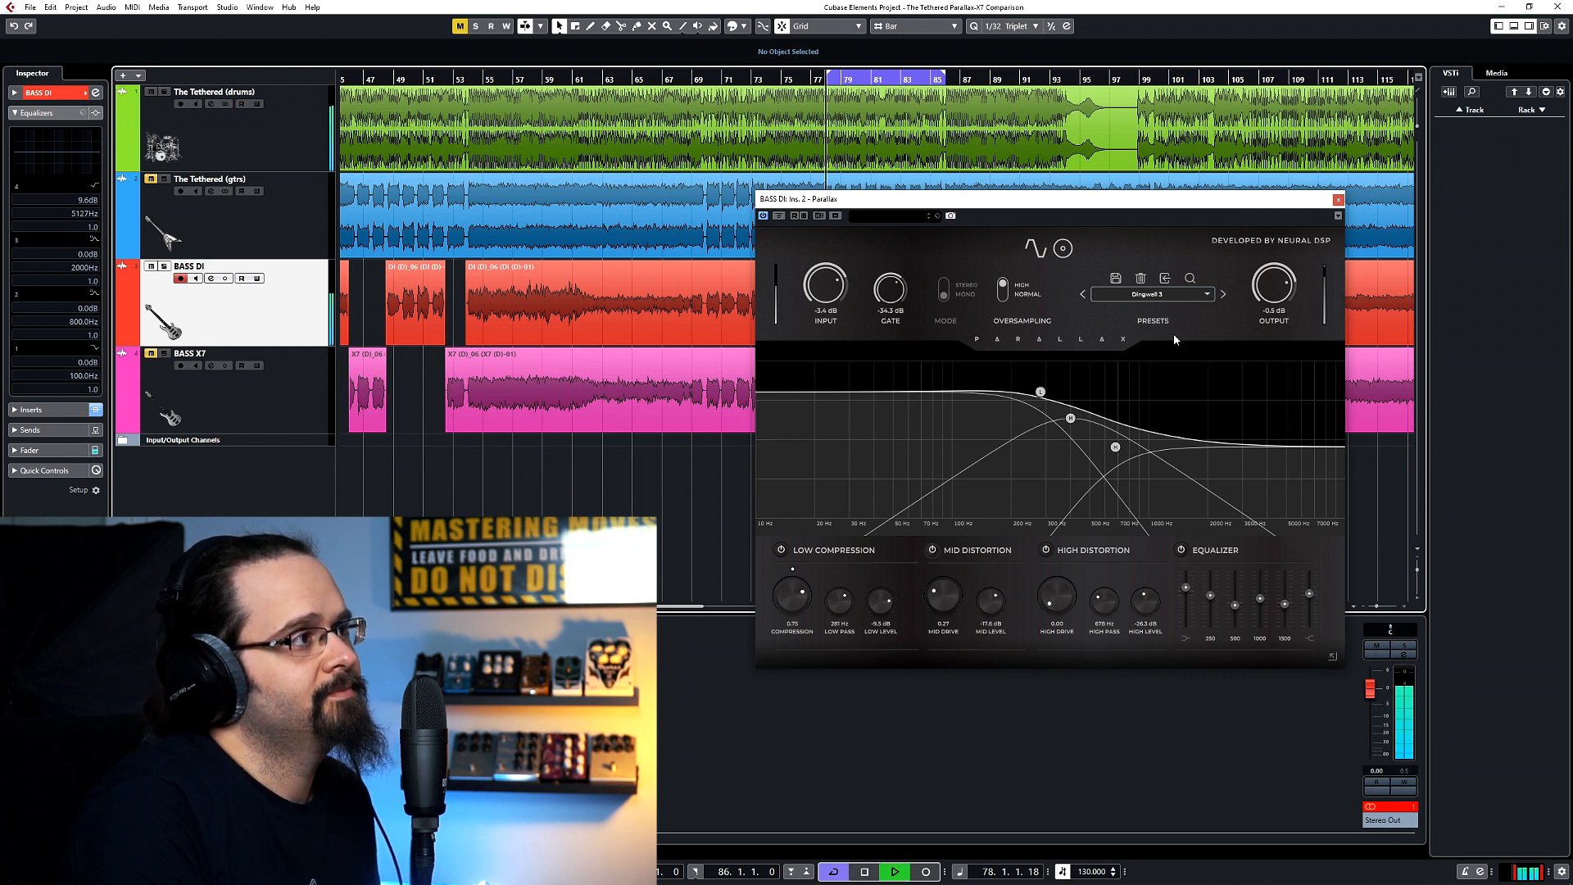
left_click(1207, 295)
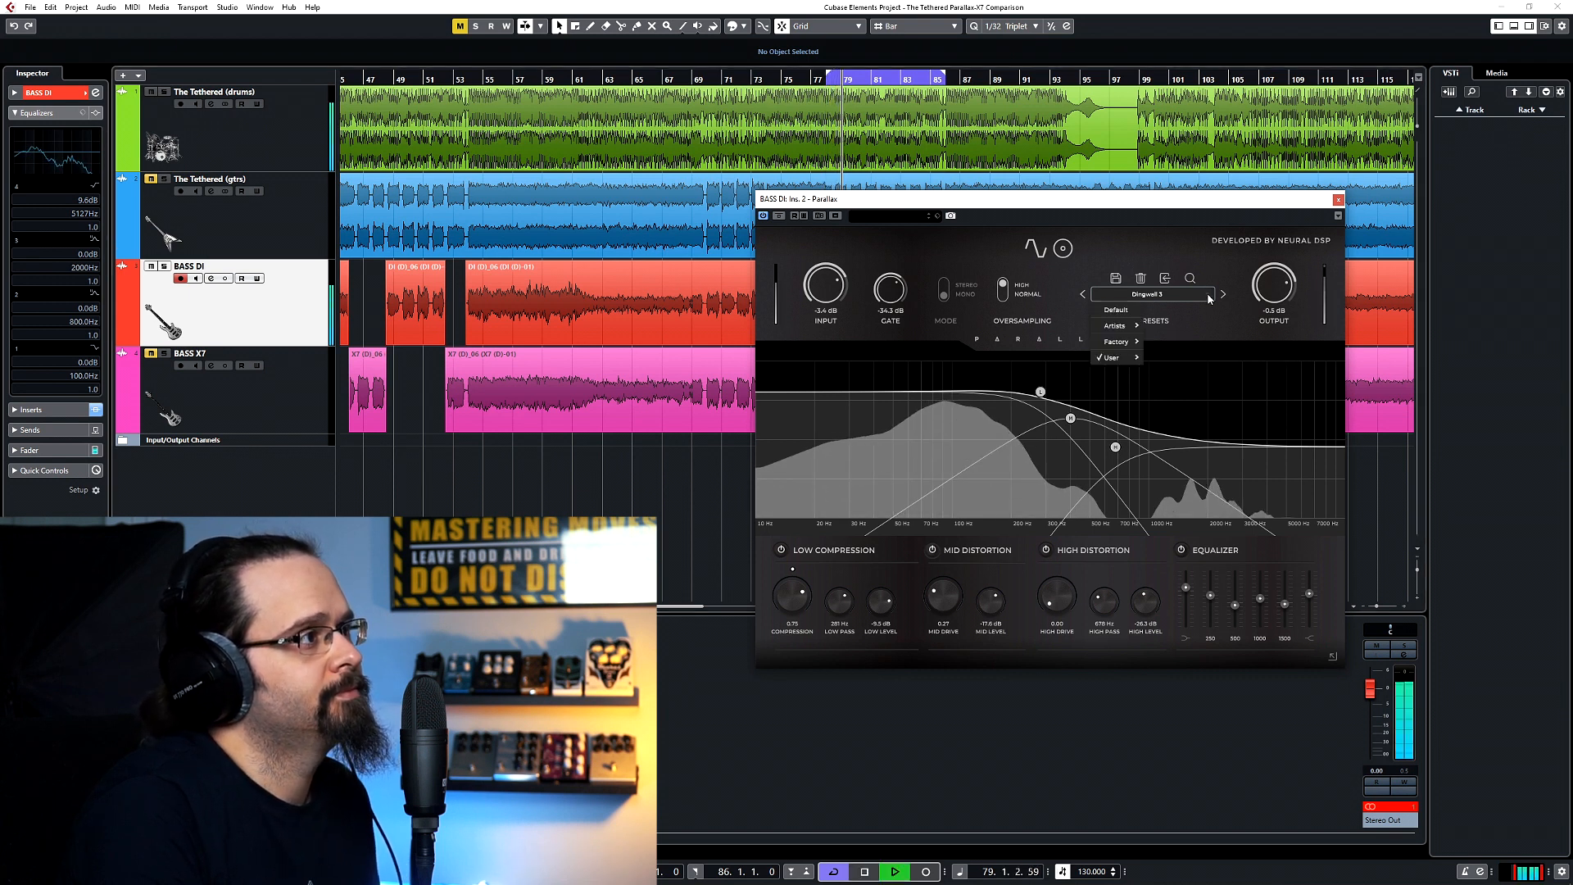
mouse_move(1119, 357)
left_click(1193, 399)
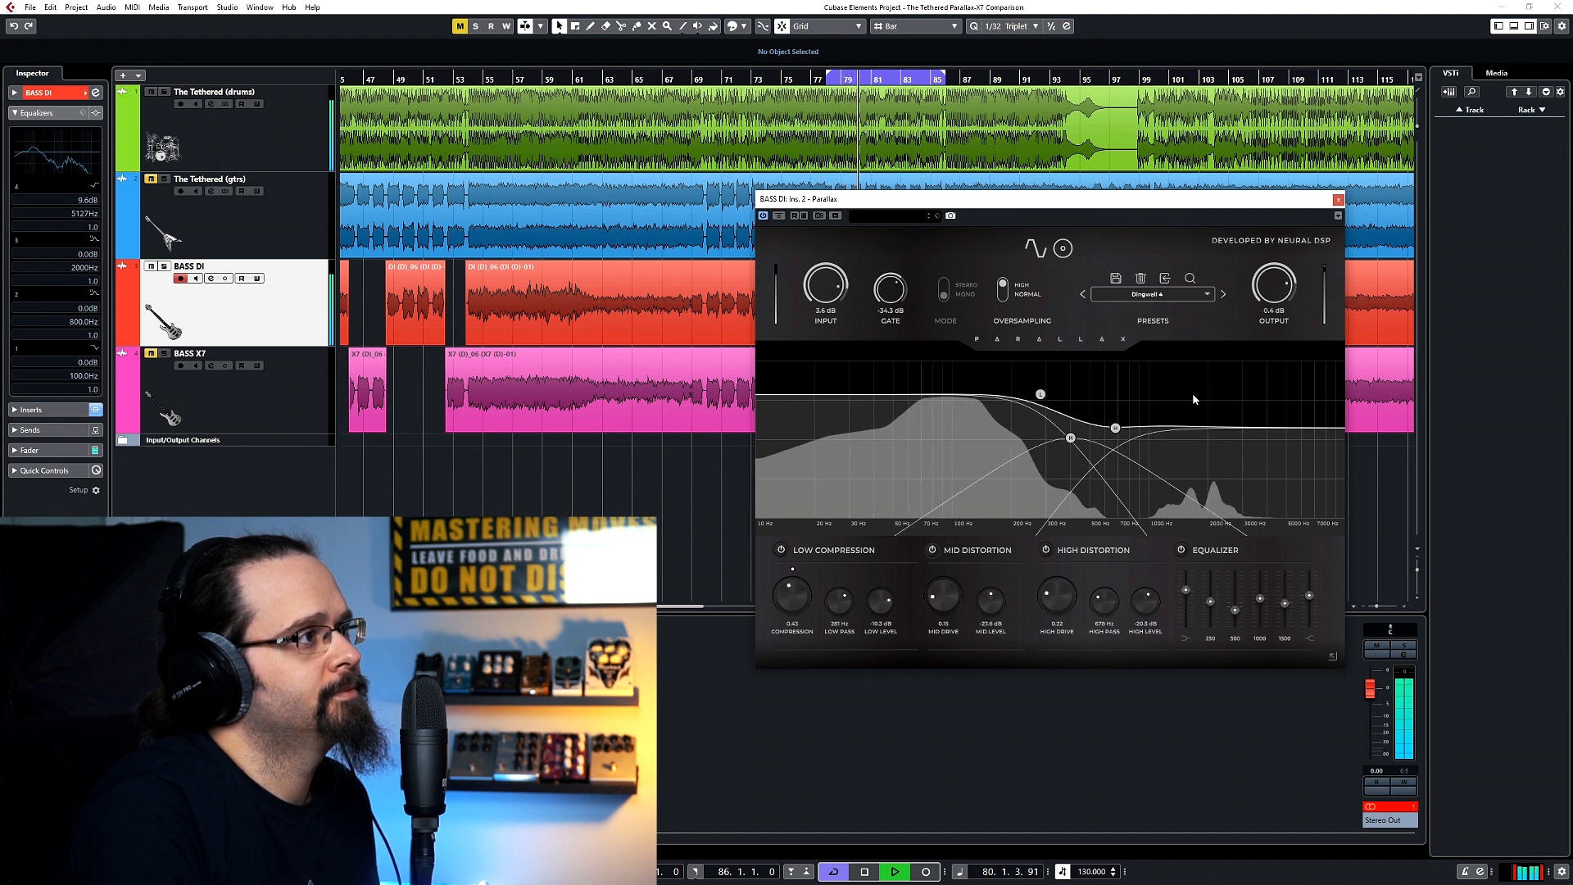
Audition the Dingwall Pick preset, move on to Dingwall Pick1, and show its cabinet microphones.
left_click(1223, 295)
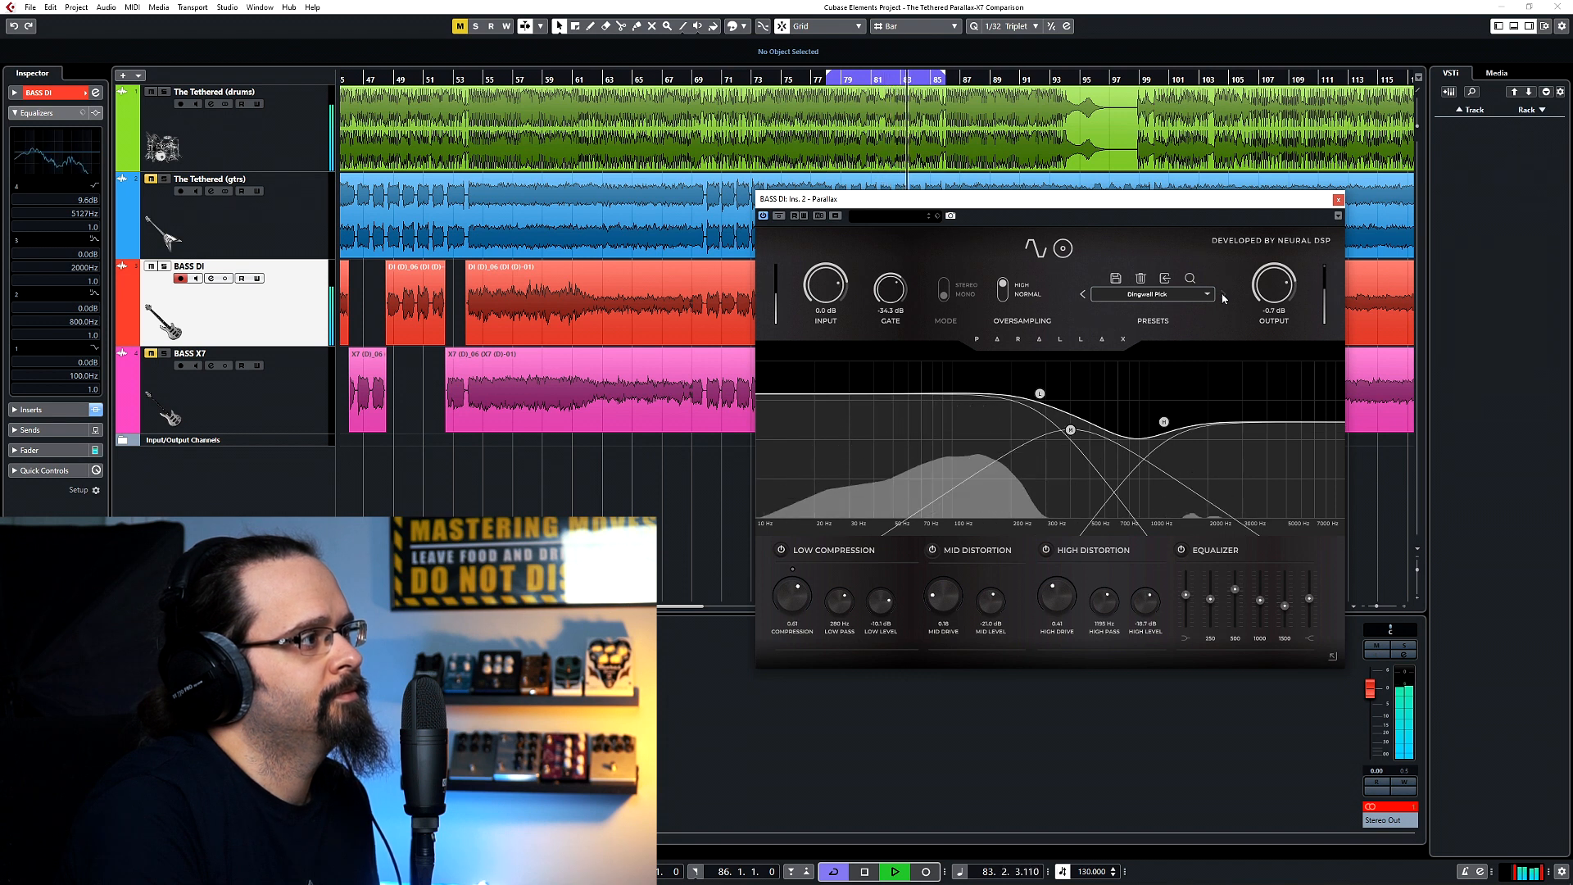
left_click(1223, 295)
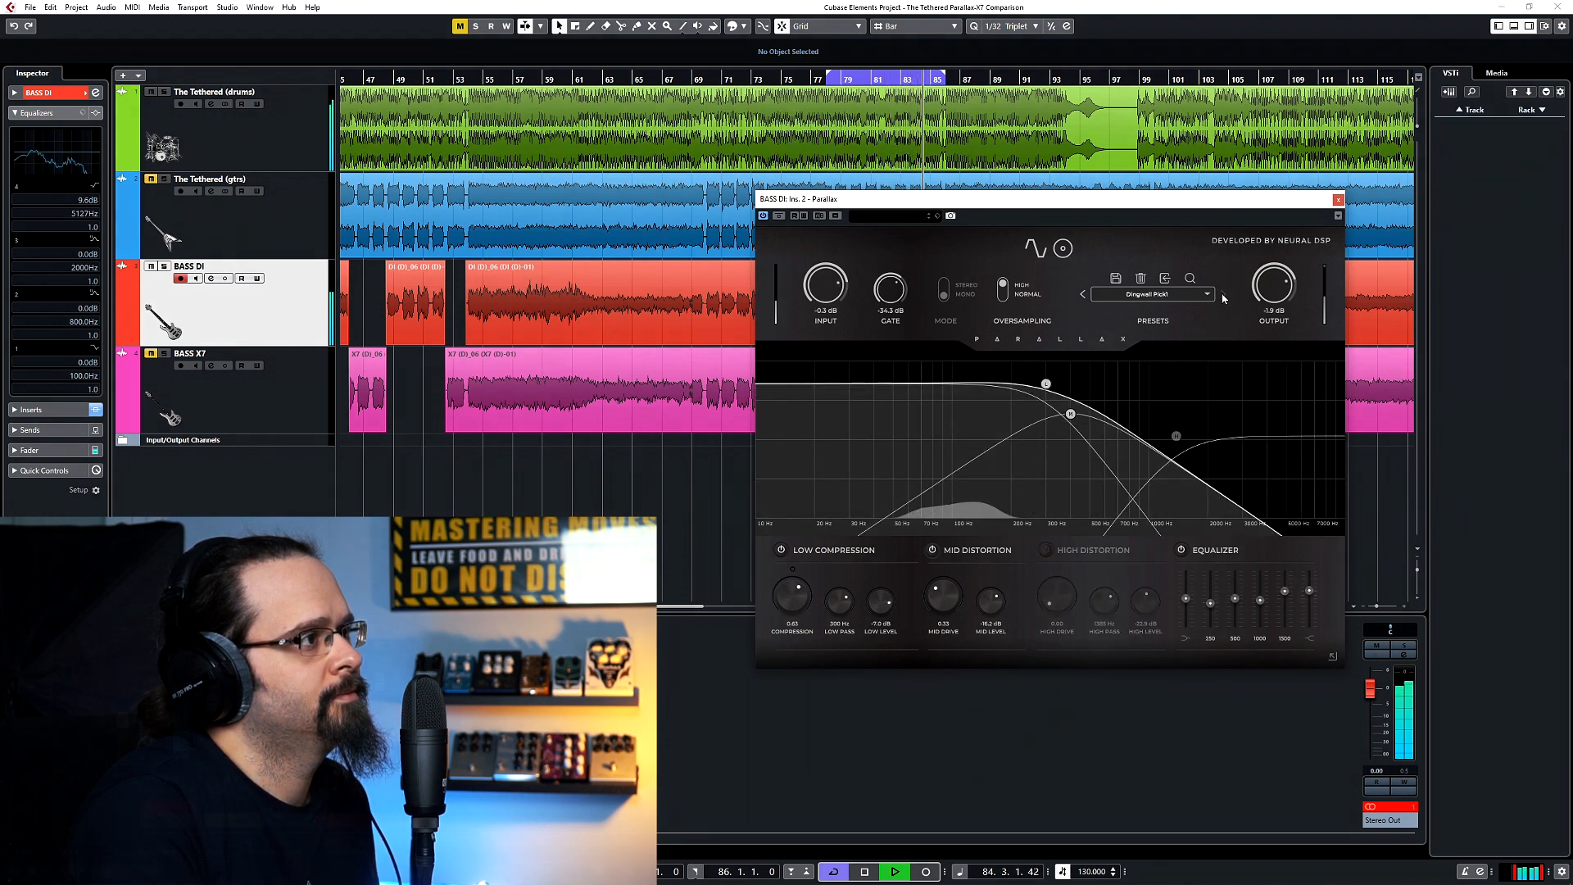
left_click(1063, 249)
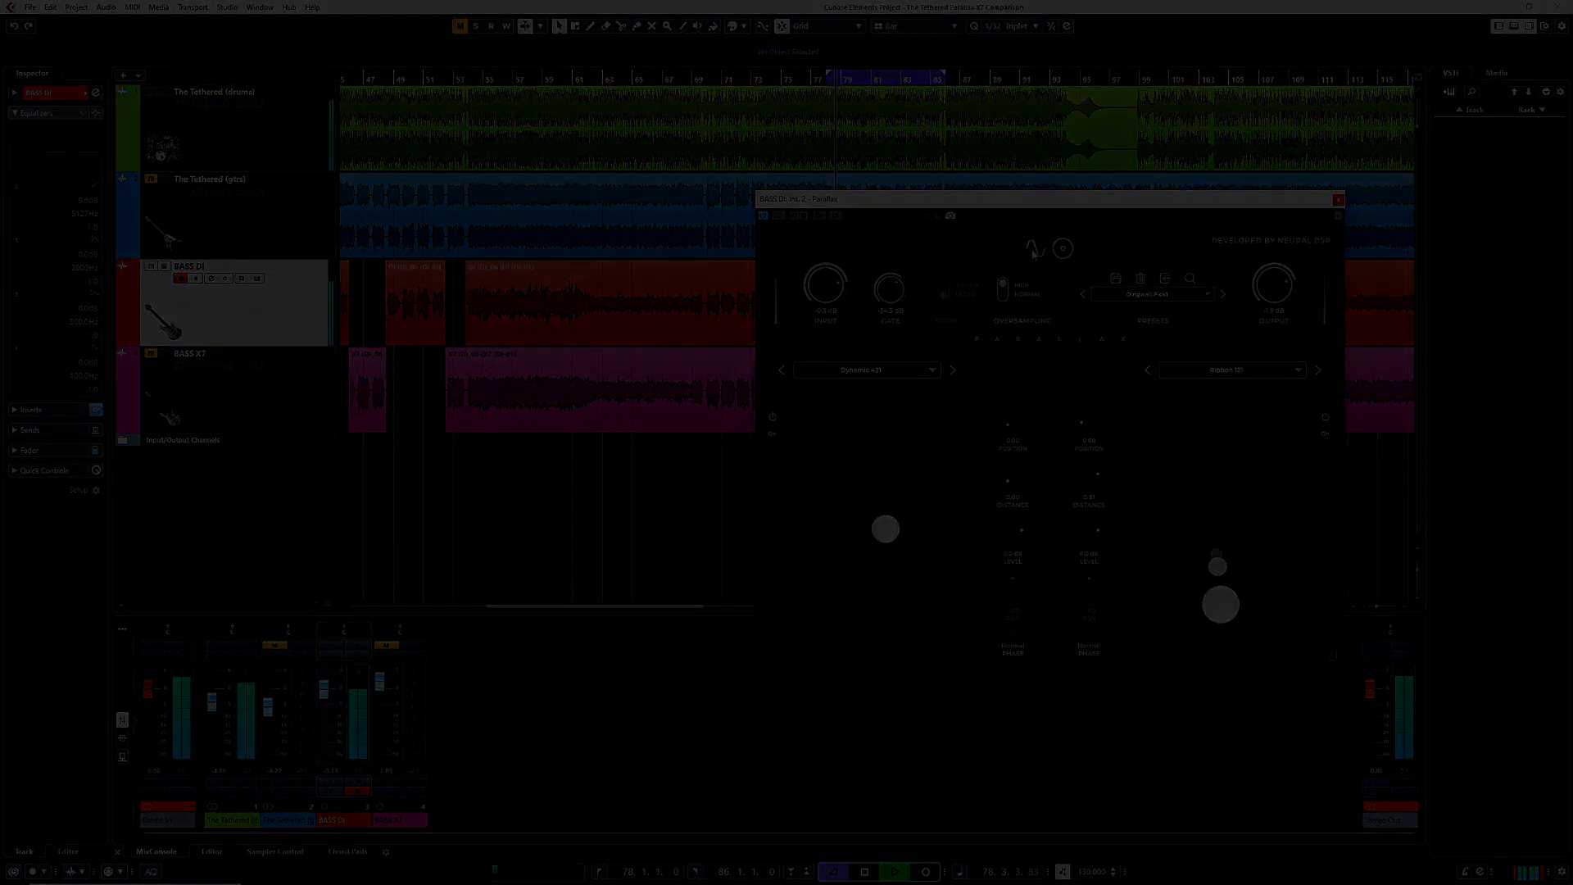